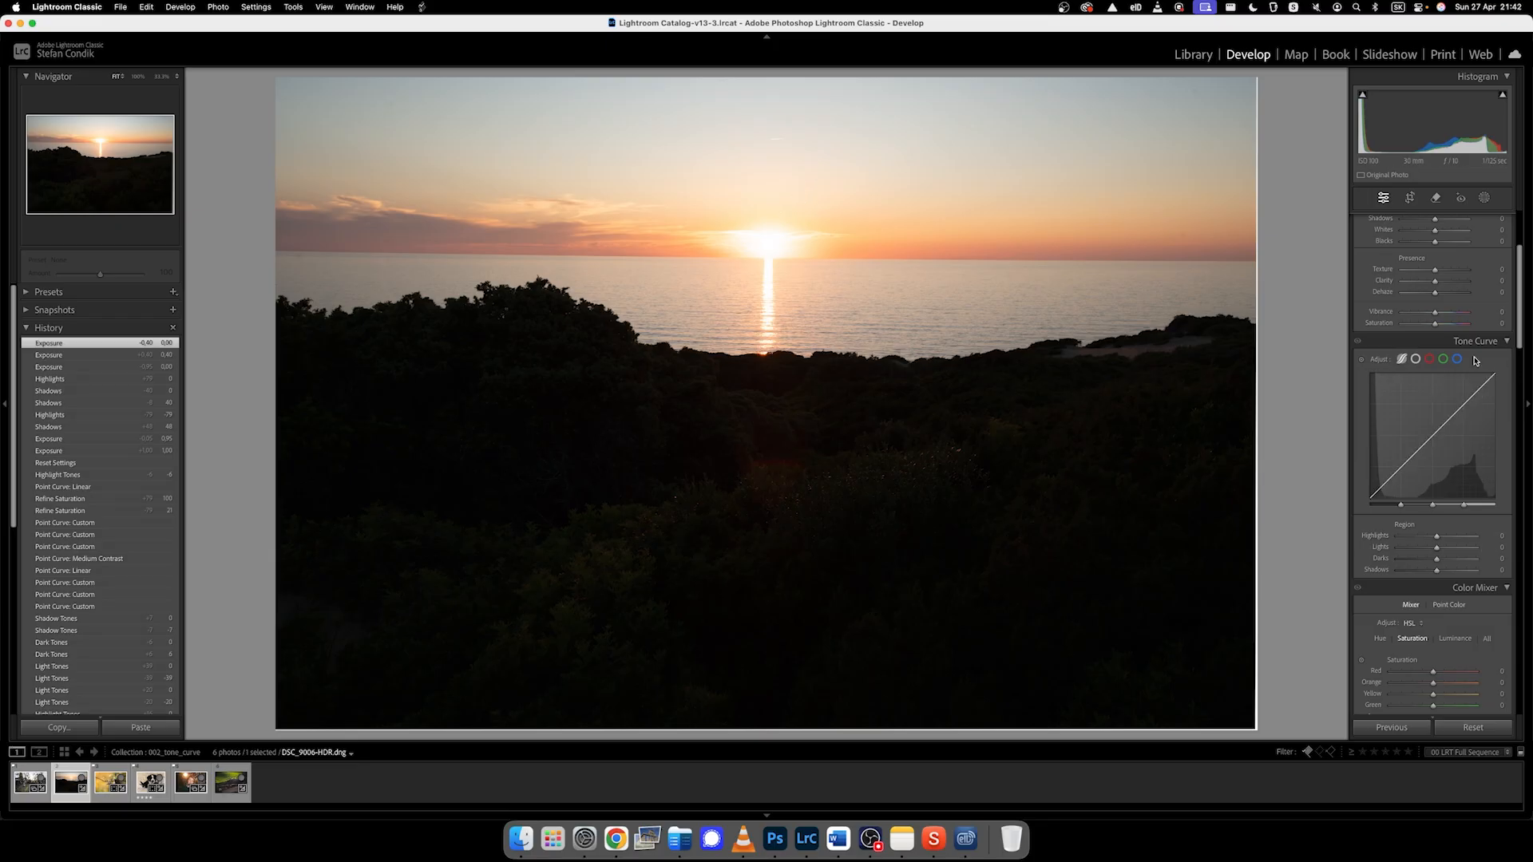
# - Raise the sunset photo's overall Exposure to +0.75
pyautogui.scroll(3, 1522, 294)
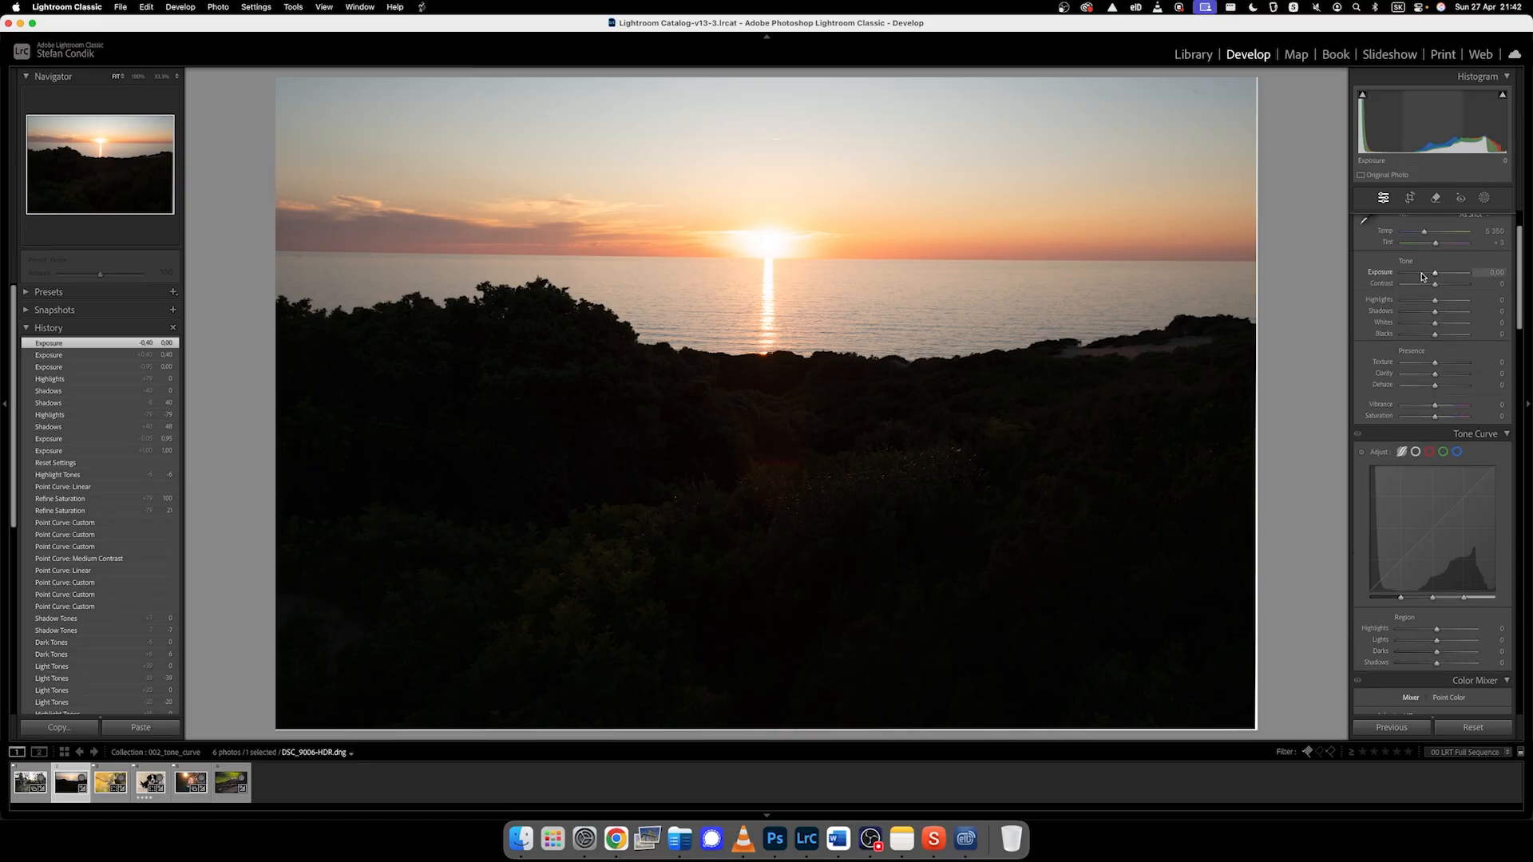
pyautogui.moveTo(1434, 276); pyautogui.dragTo(1439, 276)
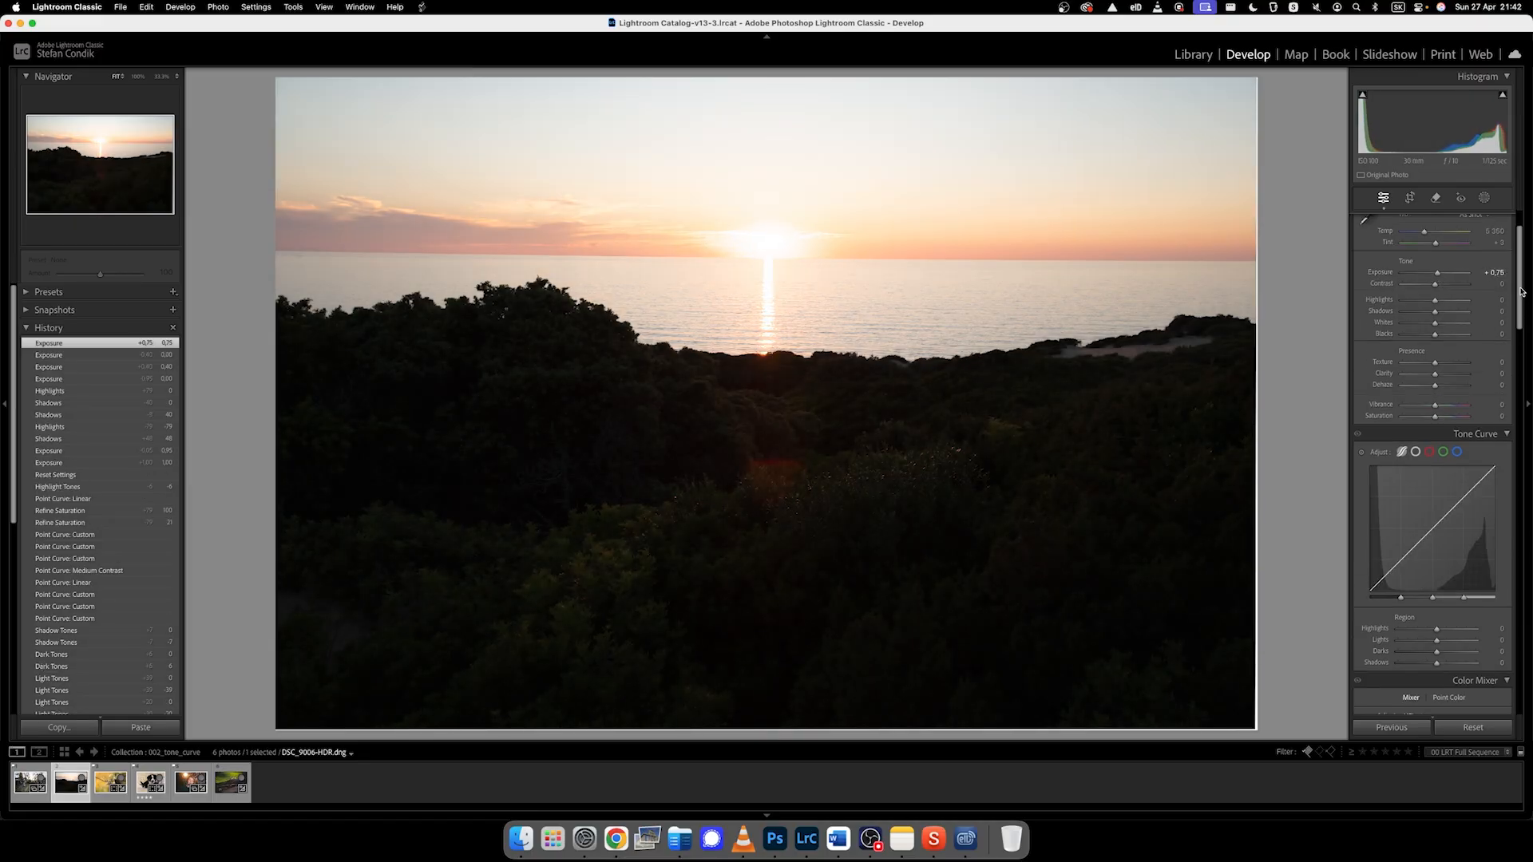
# - On the parametric tone curve, set Lights to -29 and Shadows to +84, and shift the region split points
pyautogui.scroll(-4, 1521, 292)
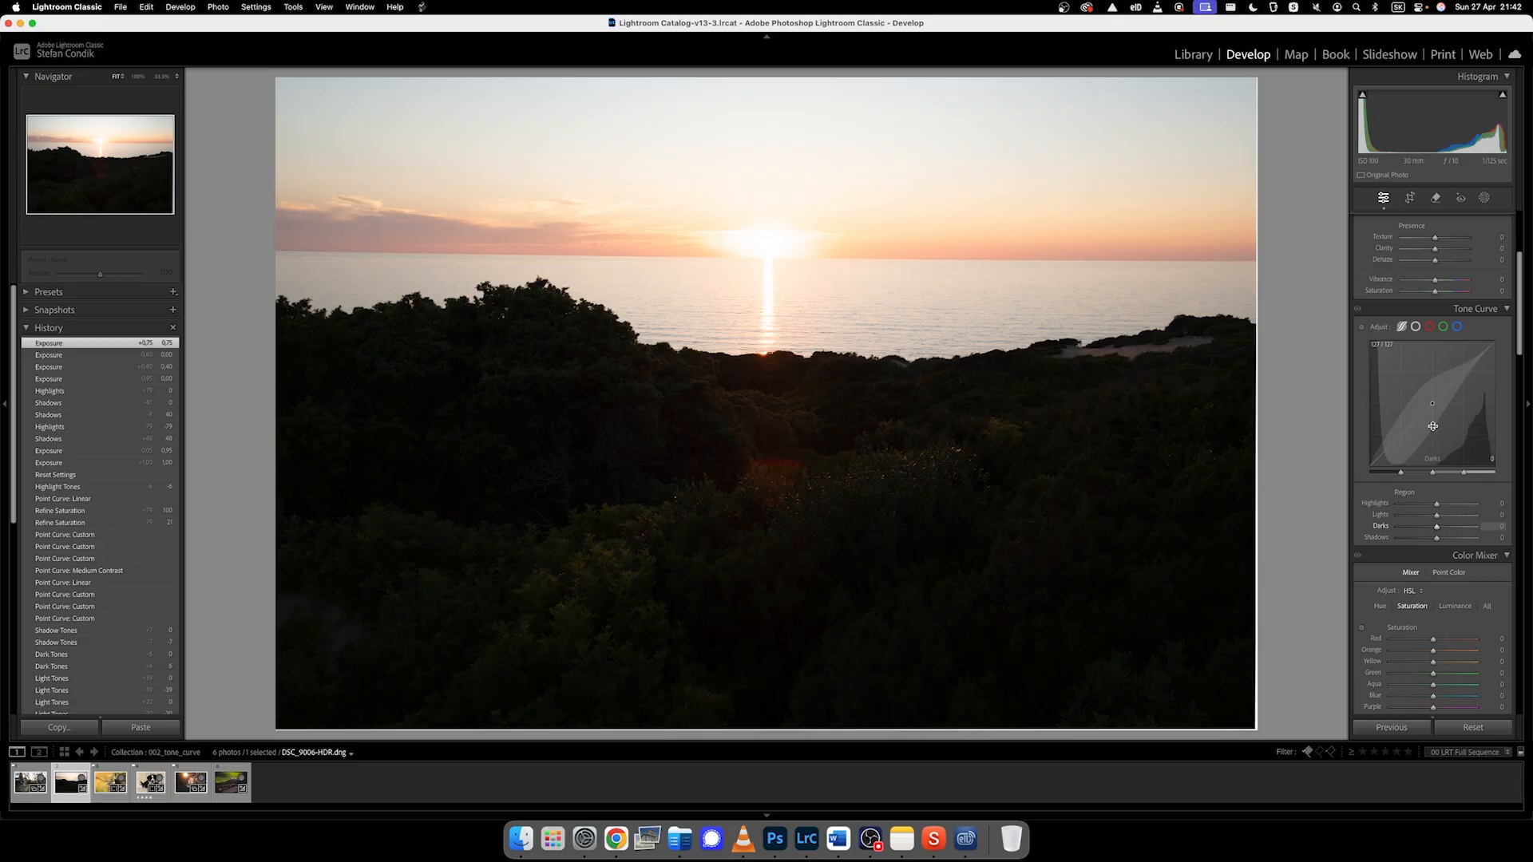
pyautogui.moveTo(1449, 388); pyautogui.dragTo(1447, 386)
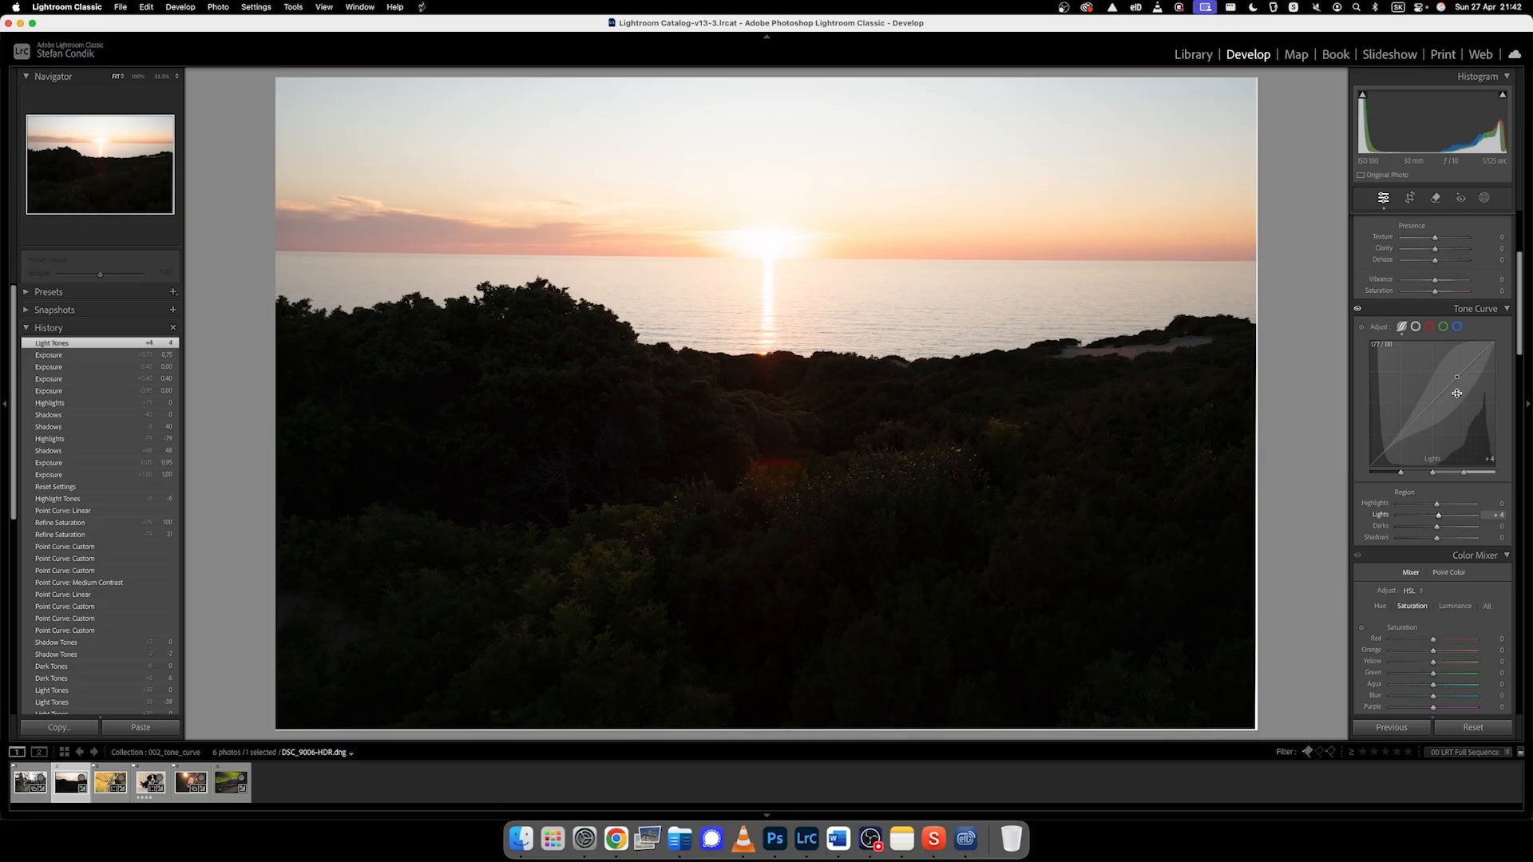
pyautogui.moveTo(1457, 393)
pyautogui.mouseDown()
pyautogui.moveTo(1457, 370)
pyautogui.moveTo(1455, 386)
pyautogui.mouseUp()
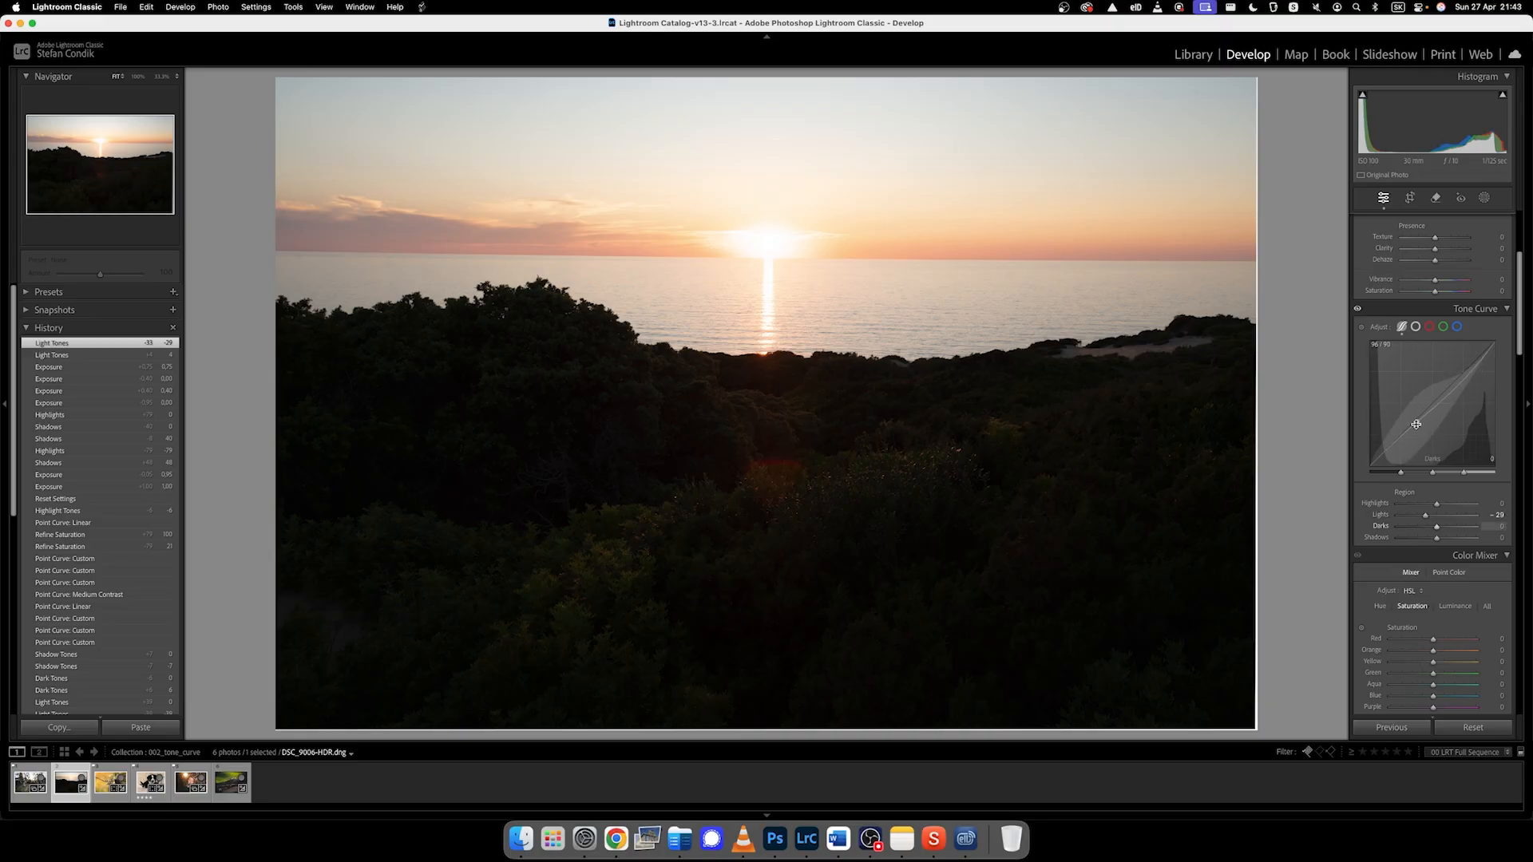
pyautogui.moveTo(1394, 442); pyautogui.dragTo(1466, 472)
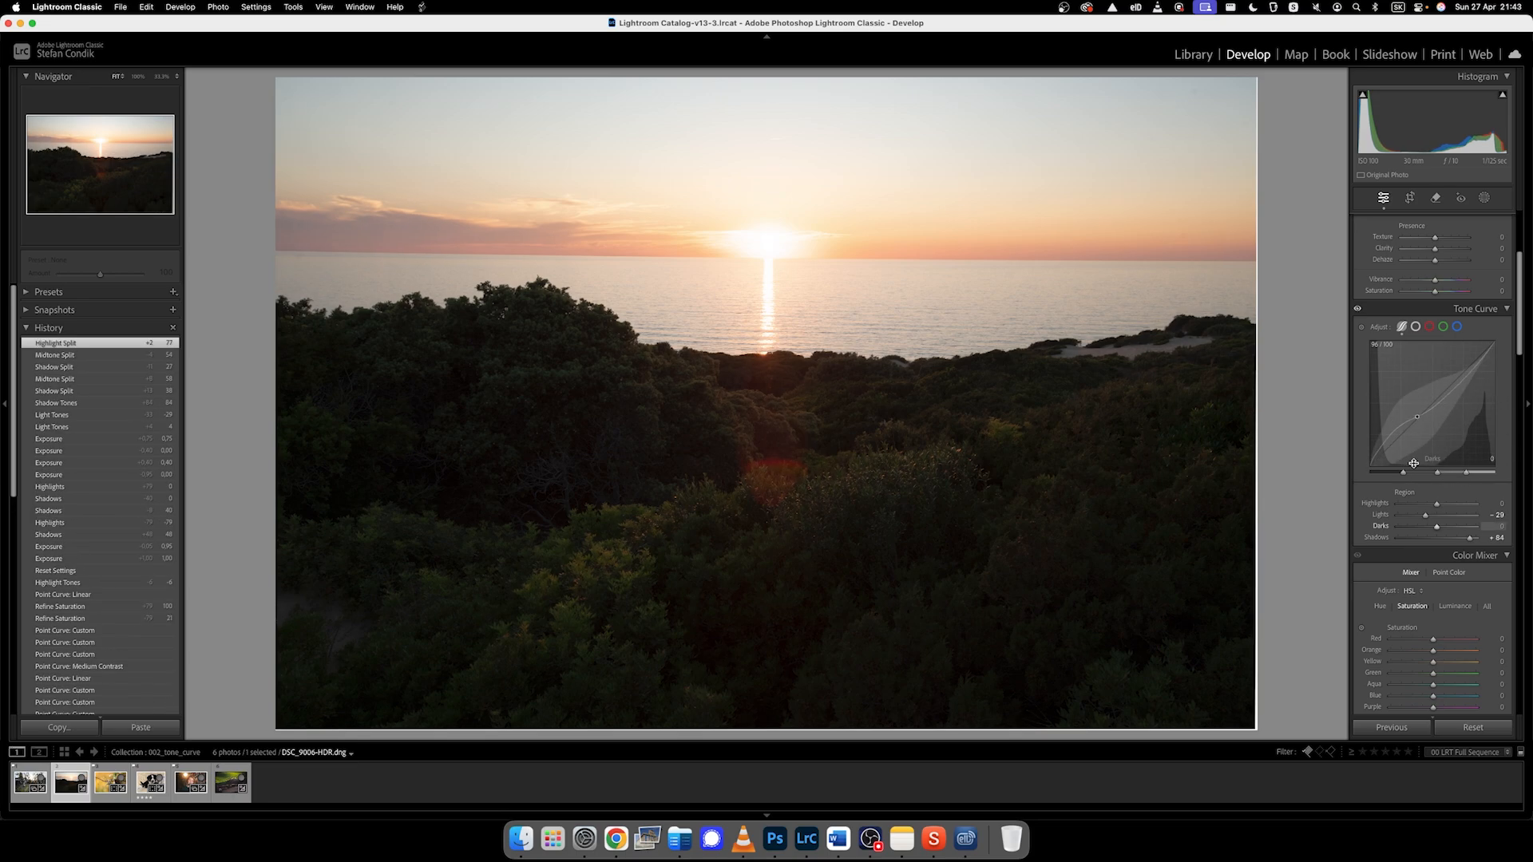
# - Reset the parametric tone curve's Shadows and Lights to 0
pyautogui.moveTo(1471, 537); pyautogui.dragTo(1437, 535)
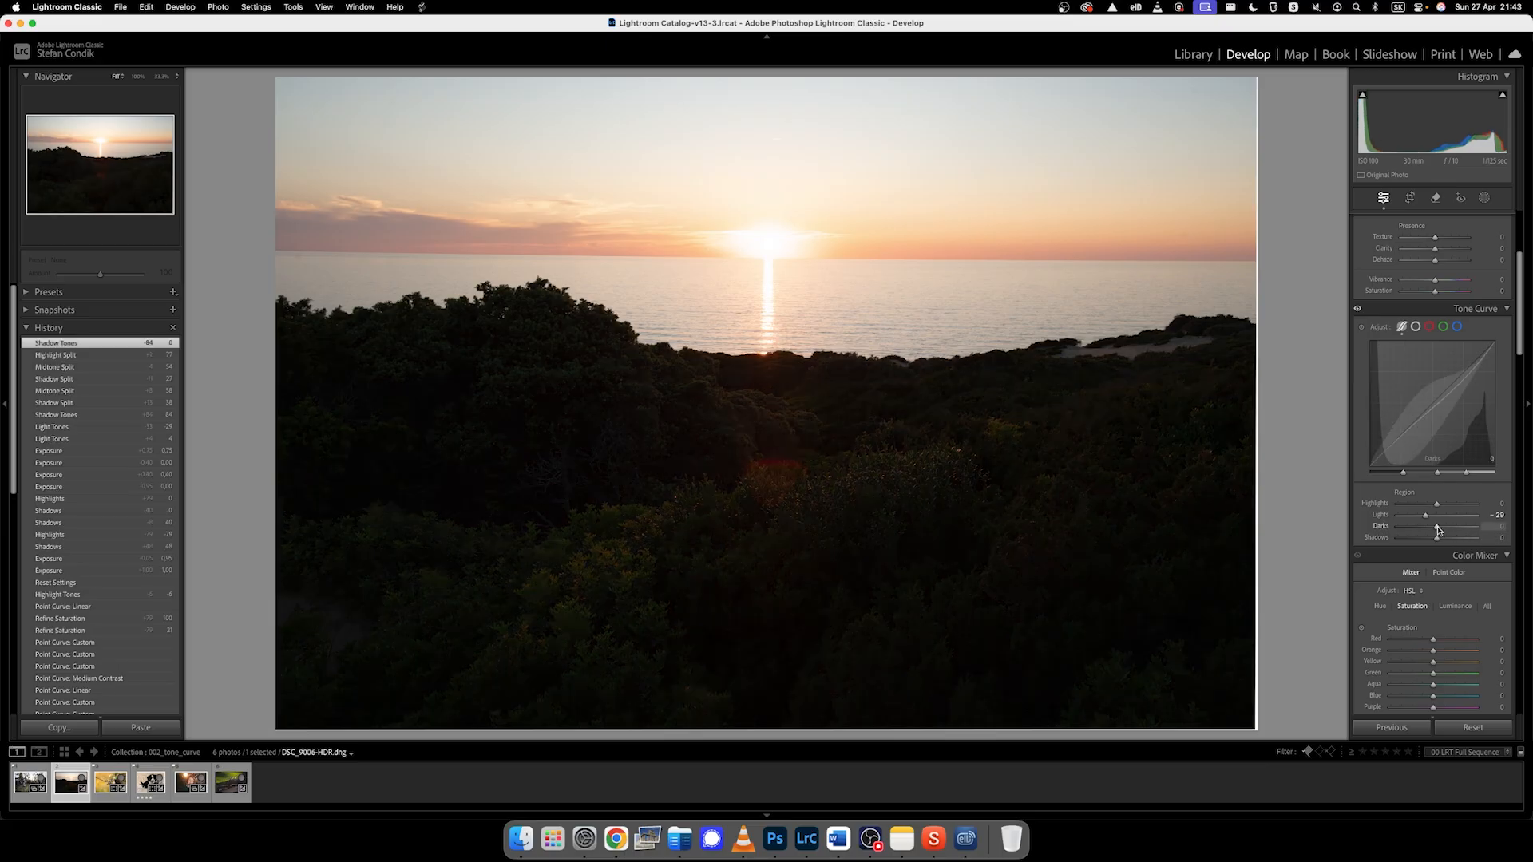
pyautogui.doubleClick(1425, 515)
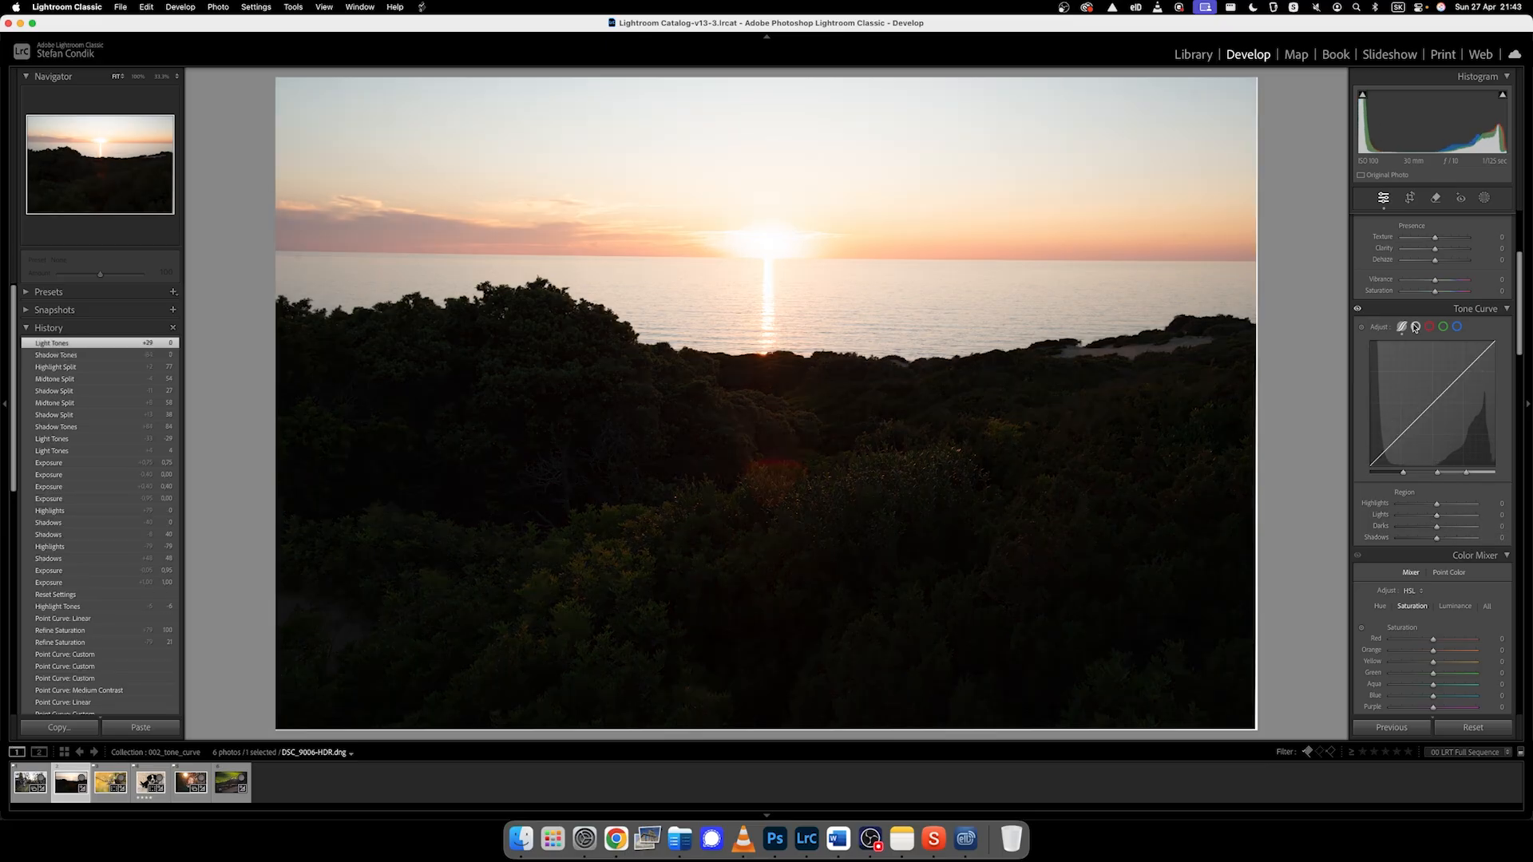
# - Switch to the point curve and try its Medium Contrast and Strong Contrast presets
pyautogui.click(1415, 328)
pyautogui.click(1415, 326)
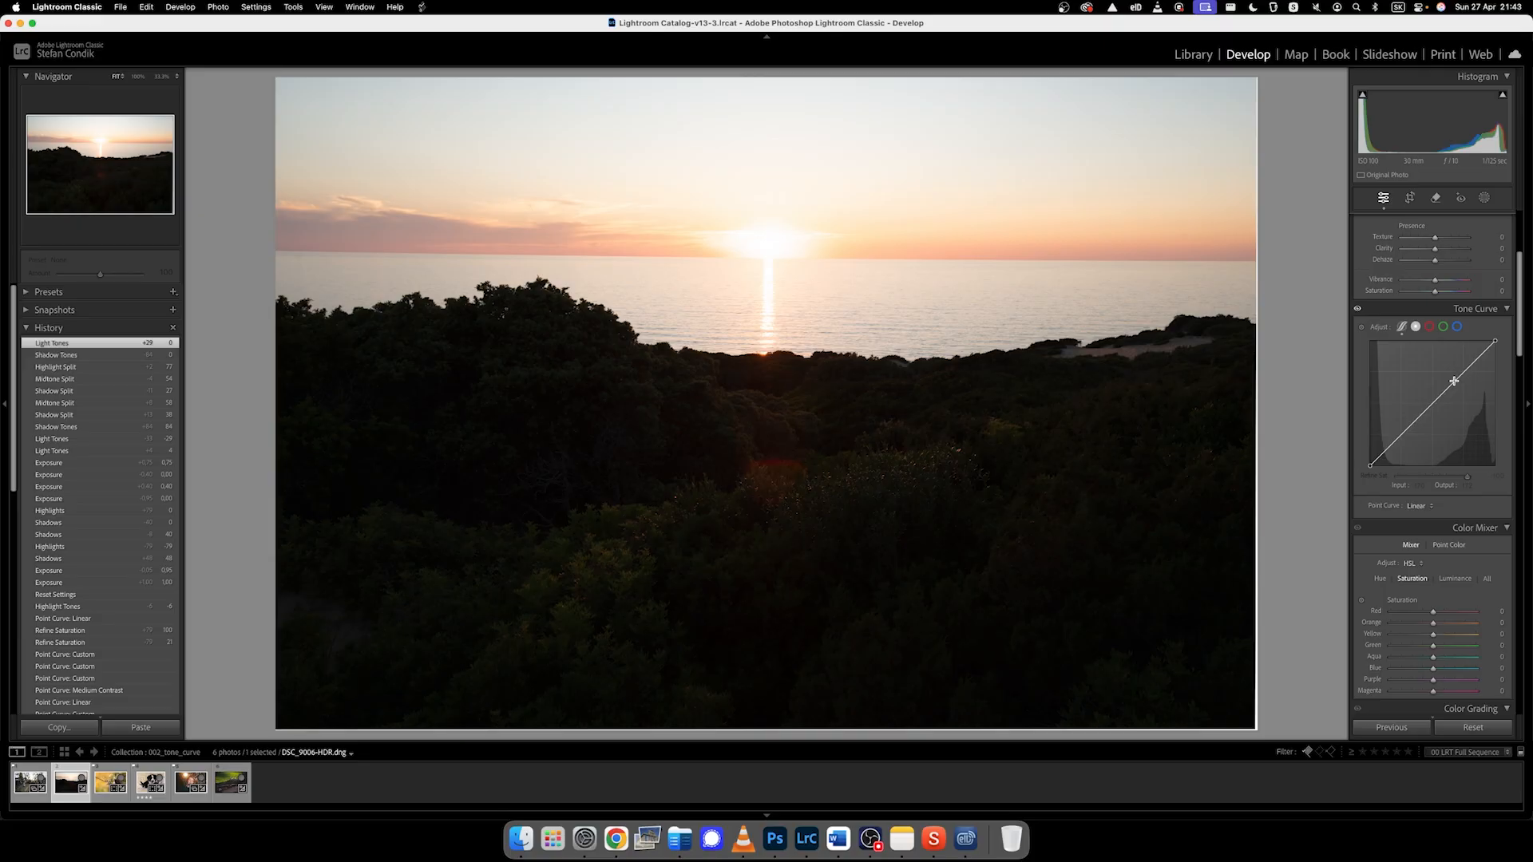
pyautogui.click(1428, 506)
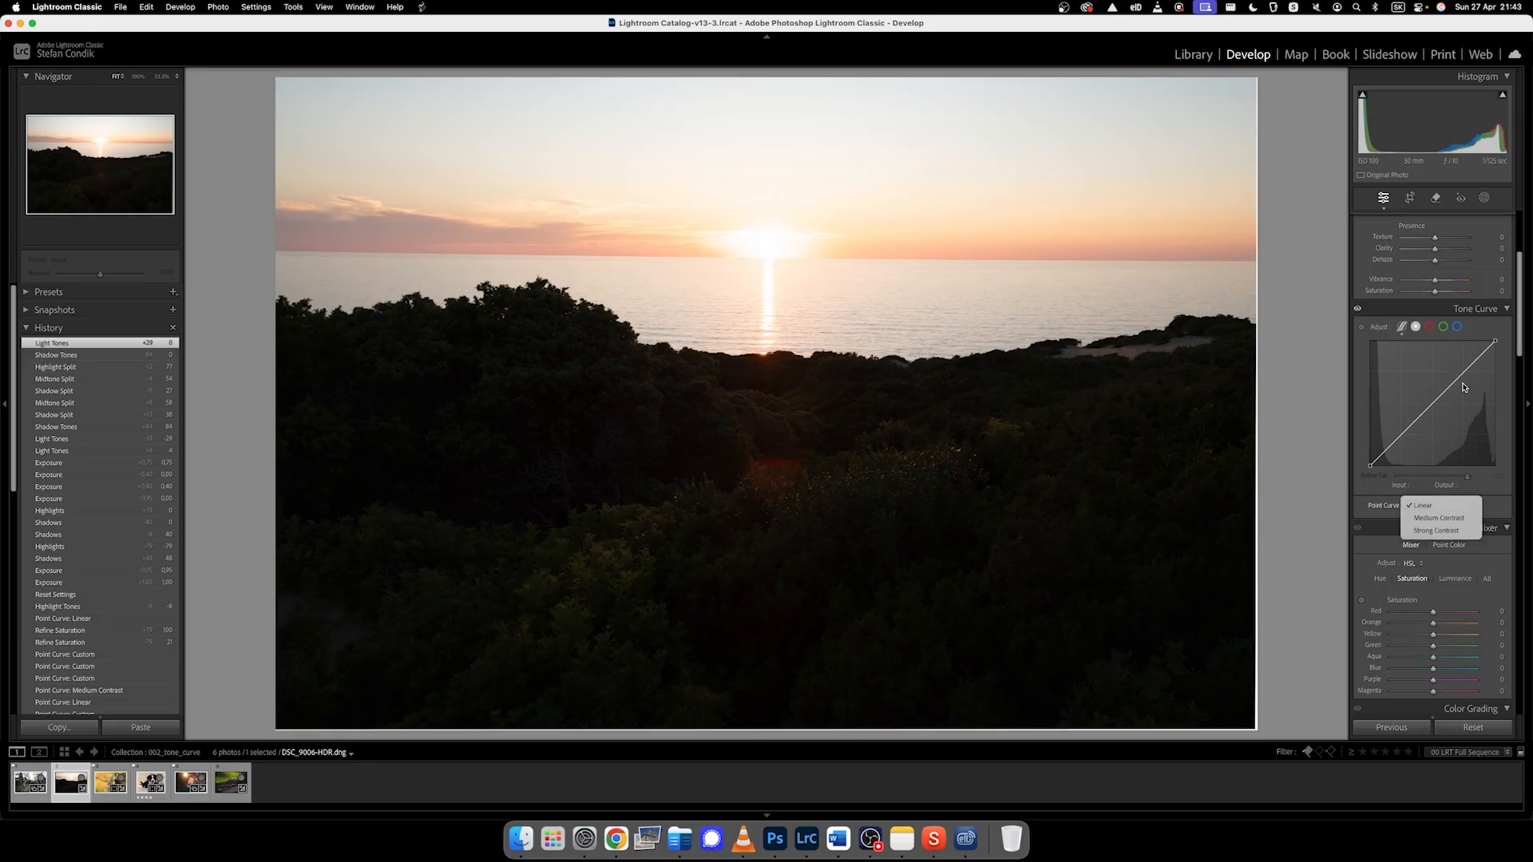
pyautogui.click(1442, 520)
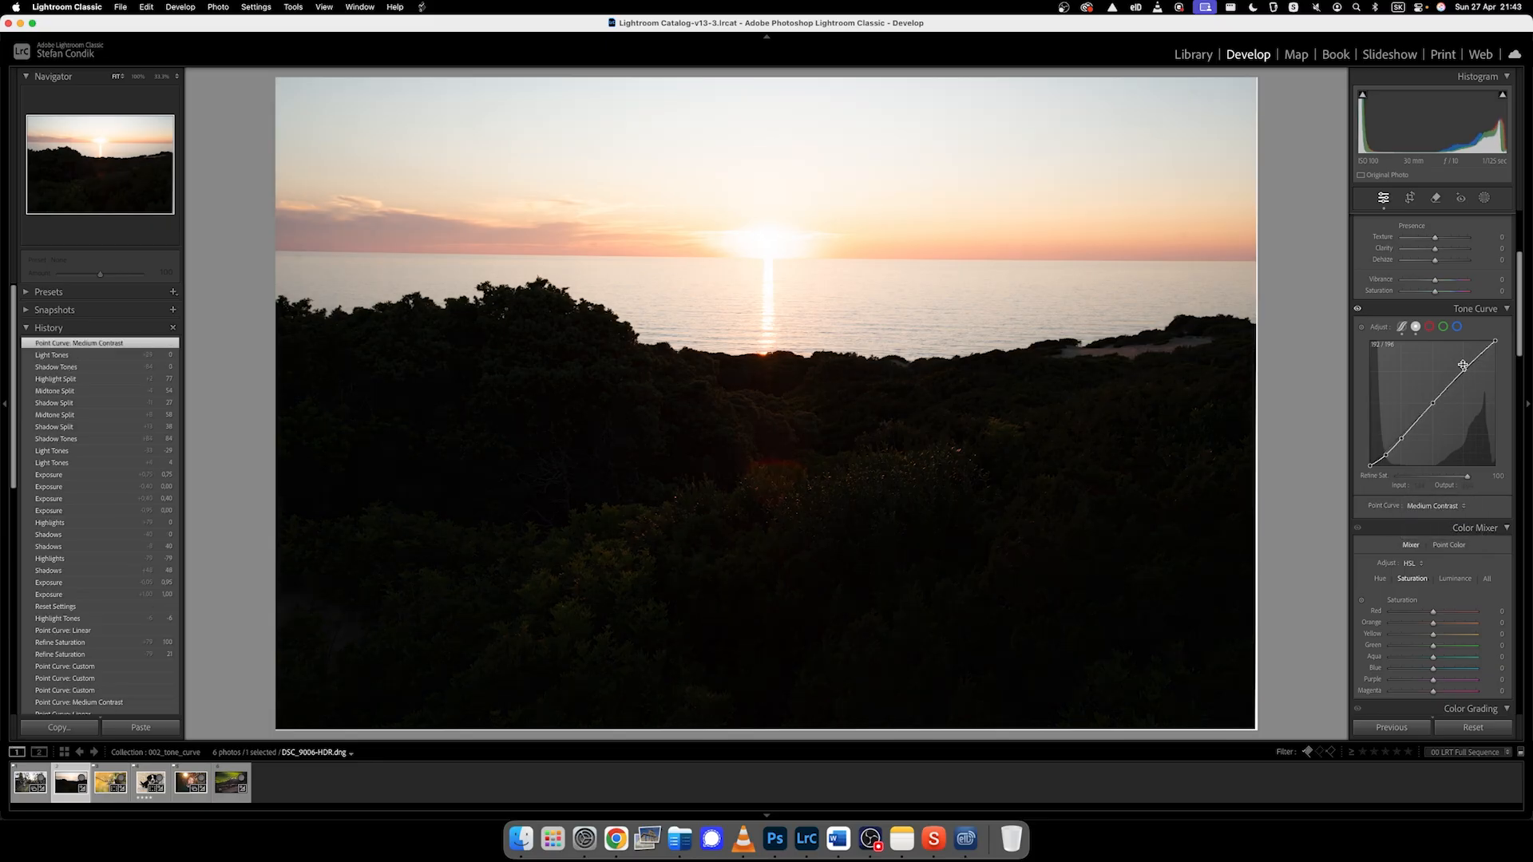
pyautogui.click(1433, 506)
pyautogui.click(1437, 521)
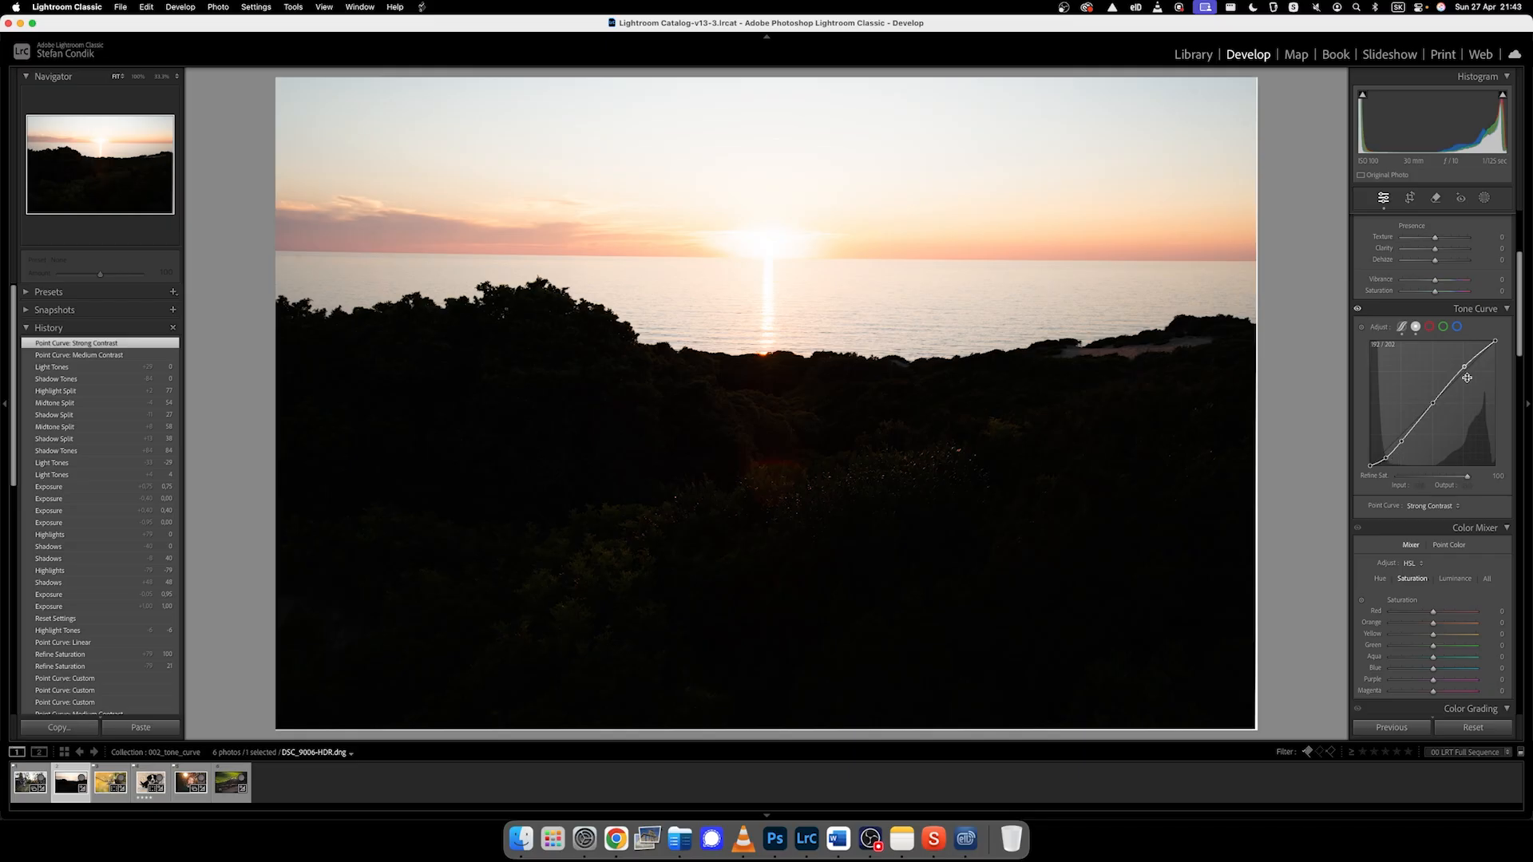
# - Bend the point curve into an exaggerated wave with custom points, and restore it to Linear
pyautogui.moveTo(1474, 367); pyautogui.dragTo(1433, 375)
pyautogui.moveTo(1400, 441)
pyautogui.mouseDown()
pyautogui.moveTo(1415, 455)
pyautogui.moveTo(1383, 419)
pyautogui.mouseUp()
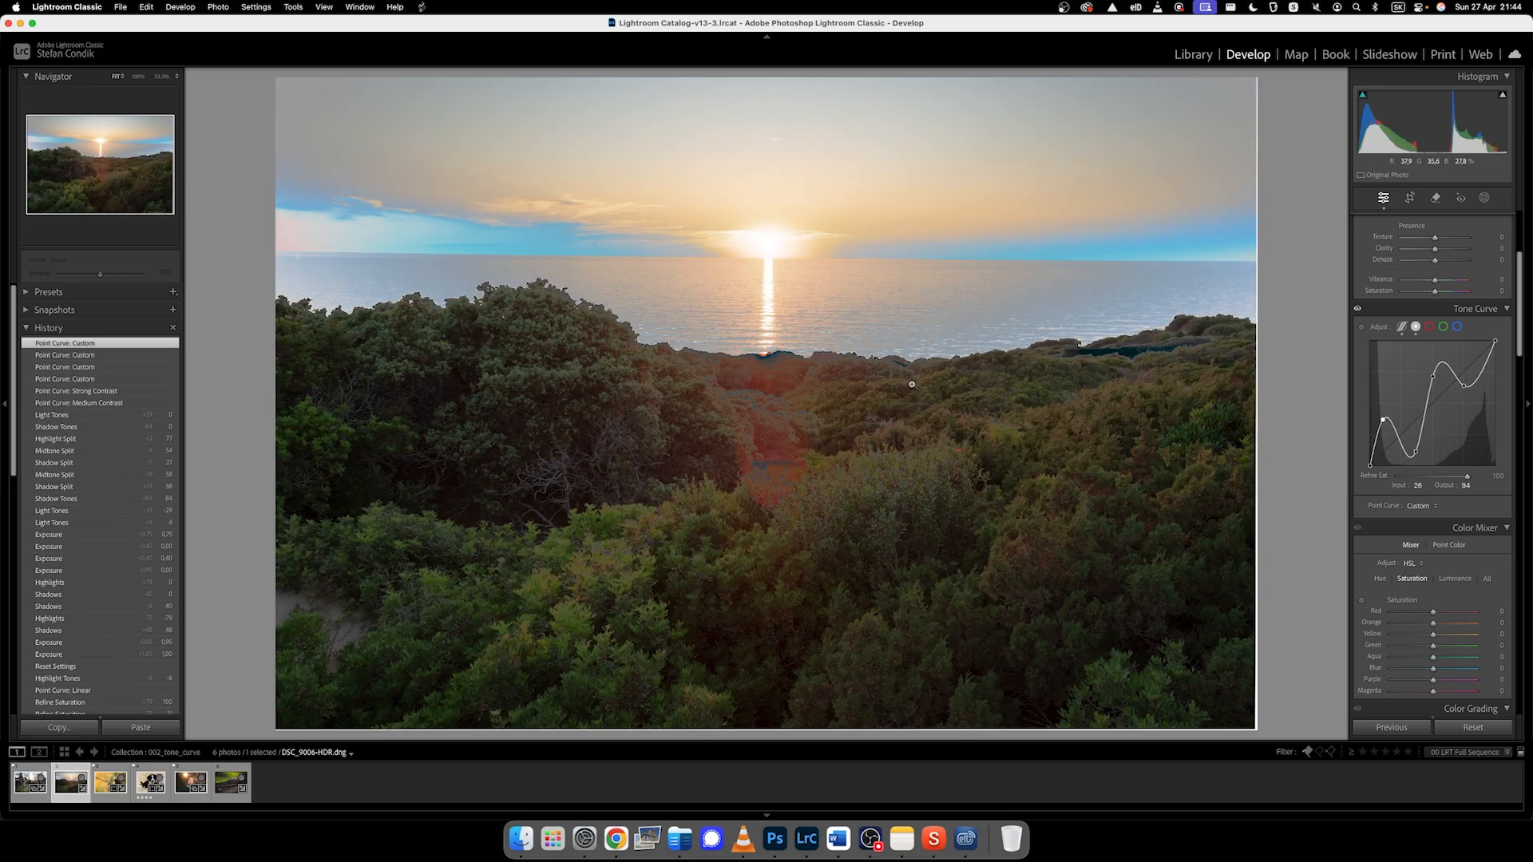
pyautogui.click(1434, 507)
pyautogui.click(1433, 461)
# - View the red, green and blue channel curves and return to the parametric curve
pyautogui.click(1429, 327)
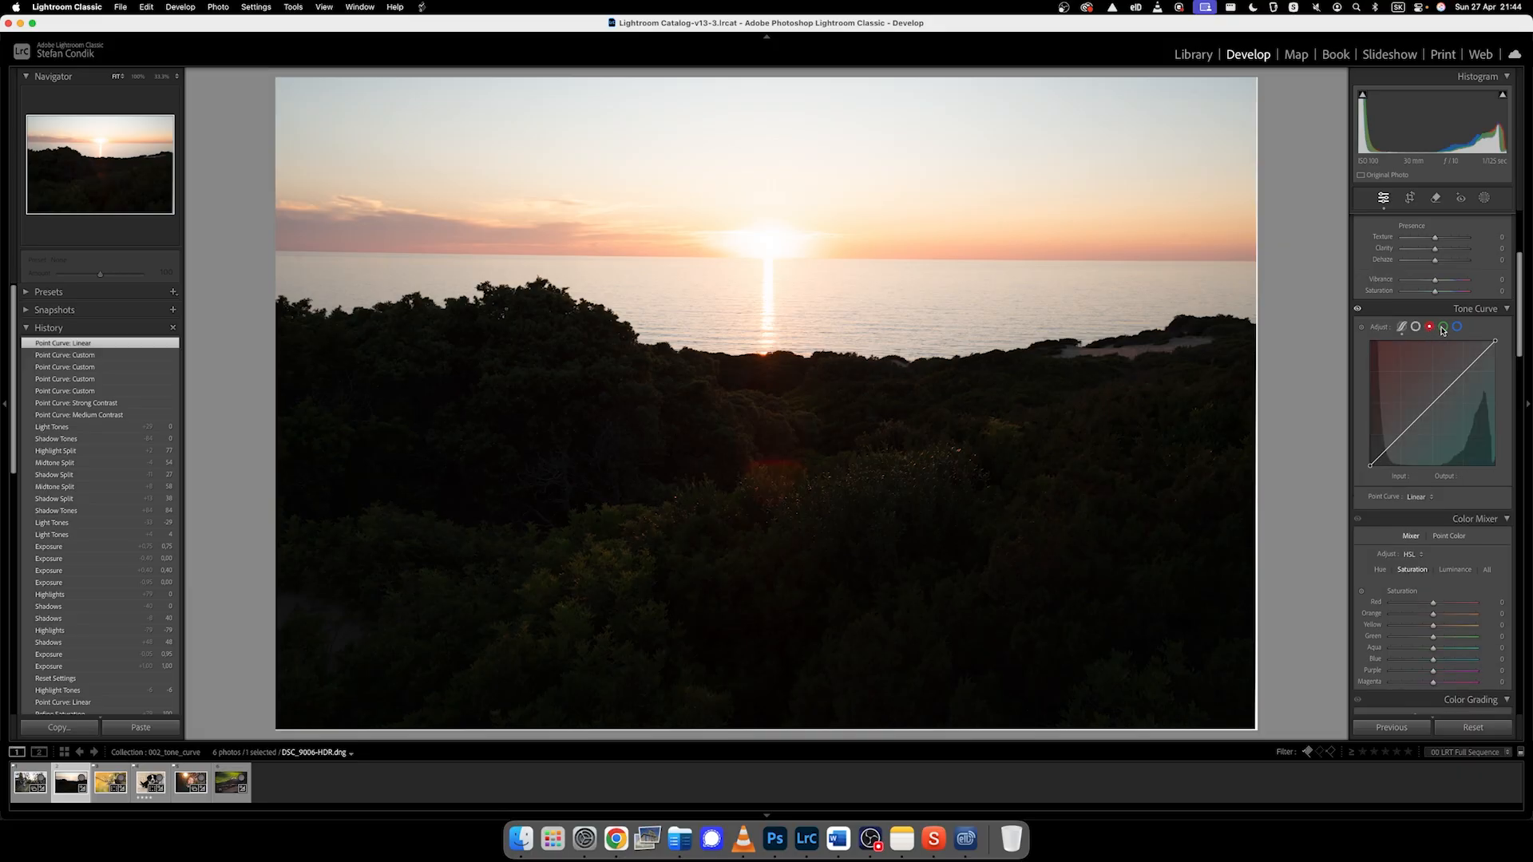
pyautogui.click(1442, 327)
pyautogui.click(1457, 328)
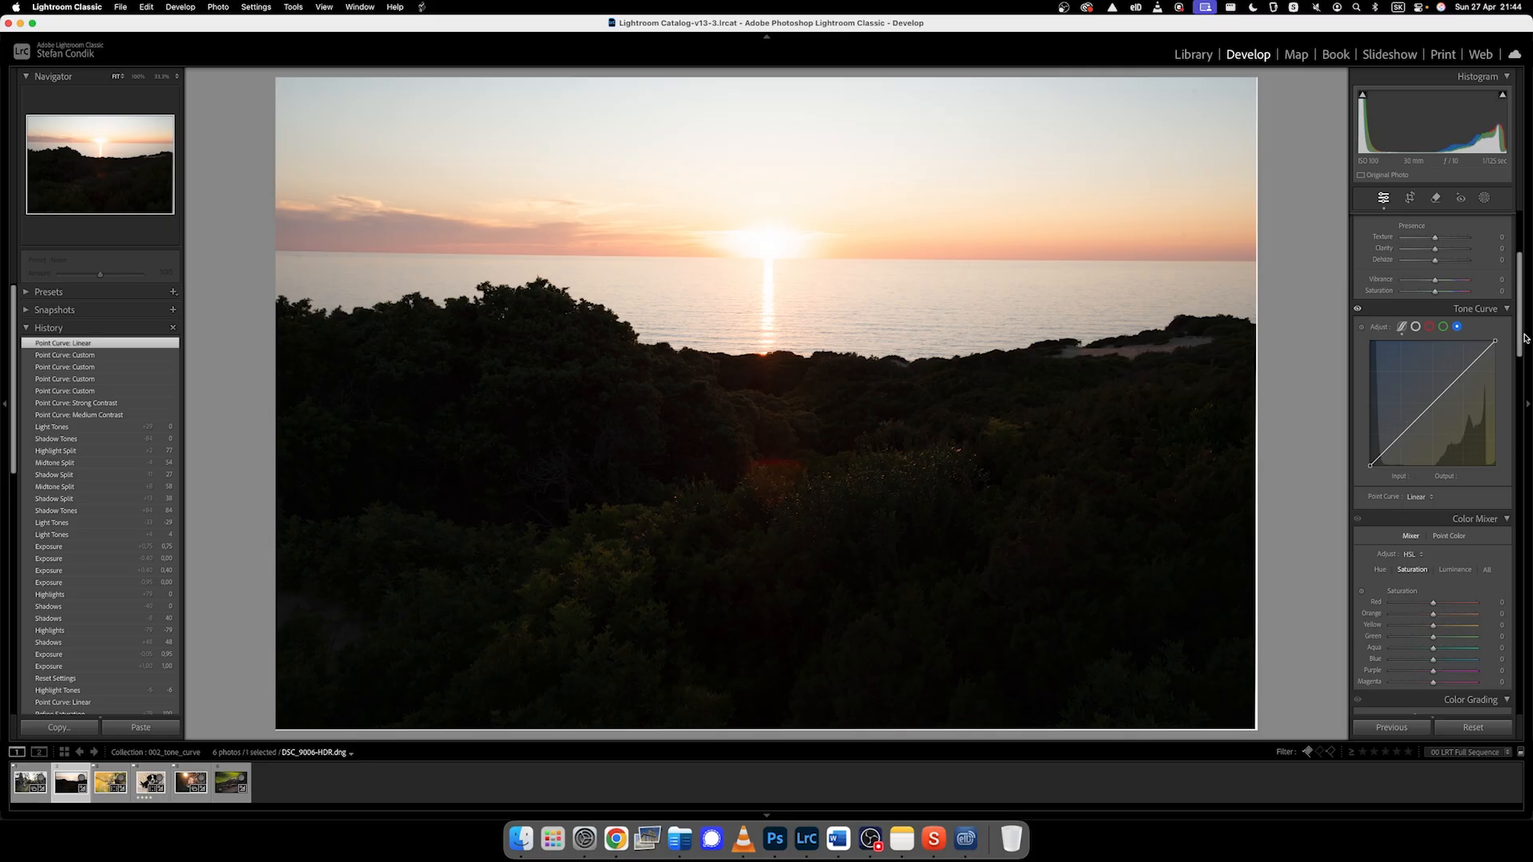
pyautogui.click(1401, 328)
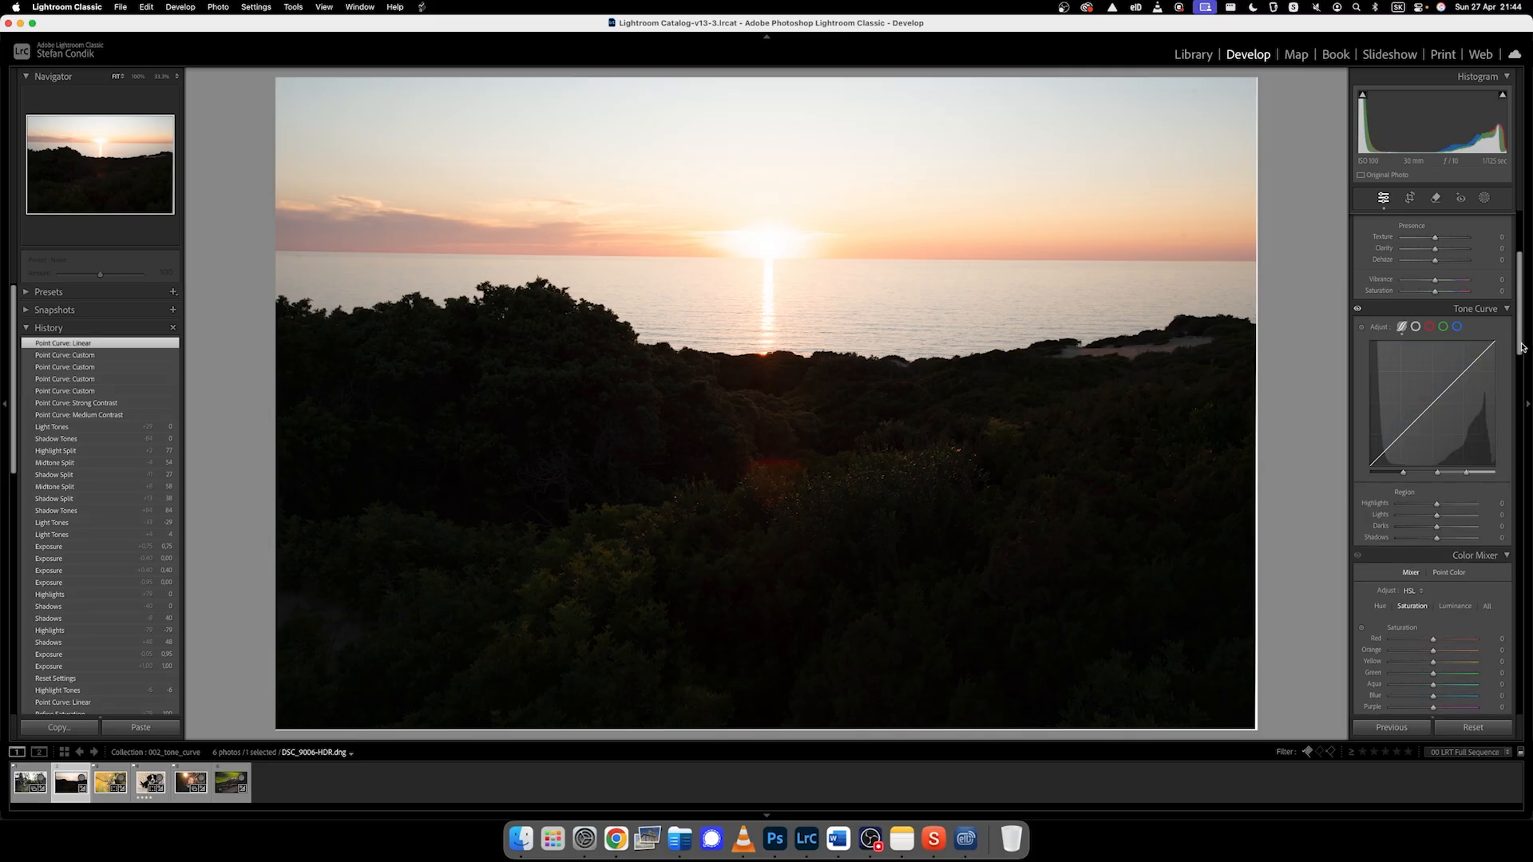
# - Try the basic Highlights adjustment at -90 and reset it to 0
pyautogui.scroll(3, 1522, 347)
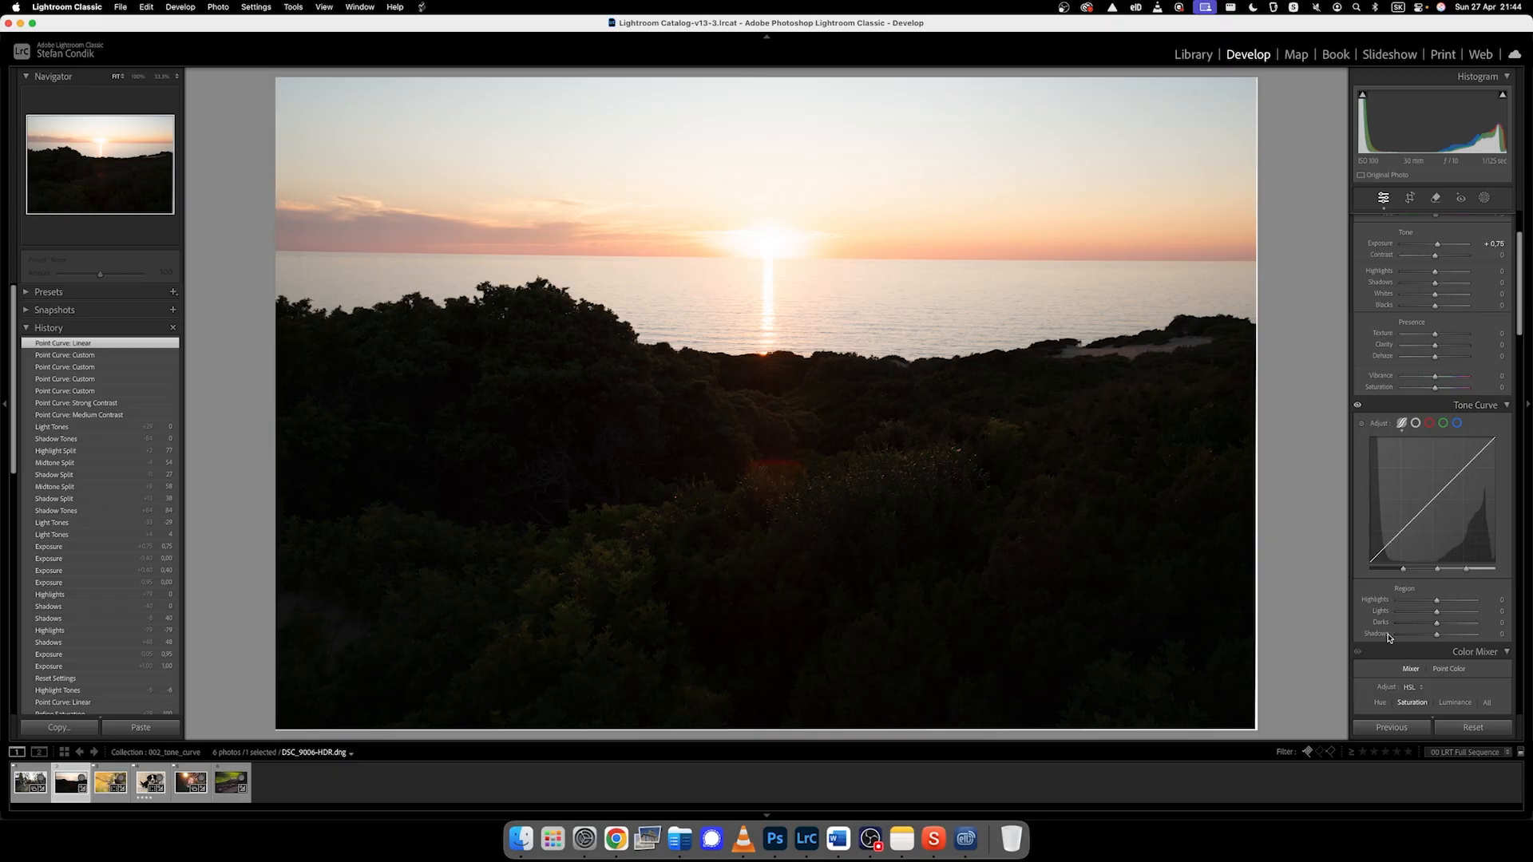
pyautogui.scroll(3, 1410, 269)
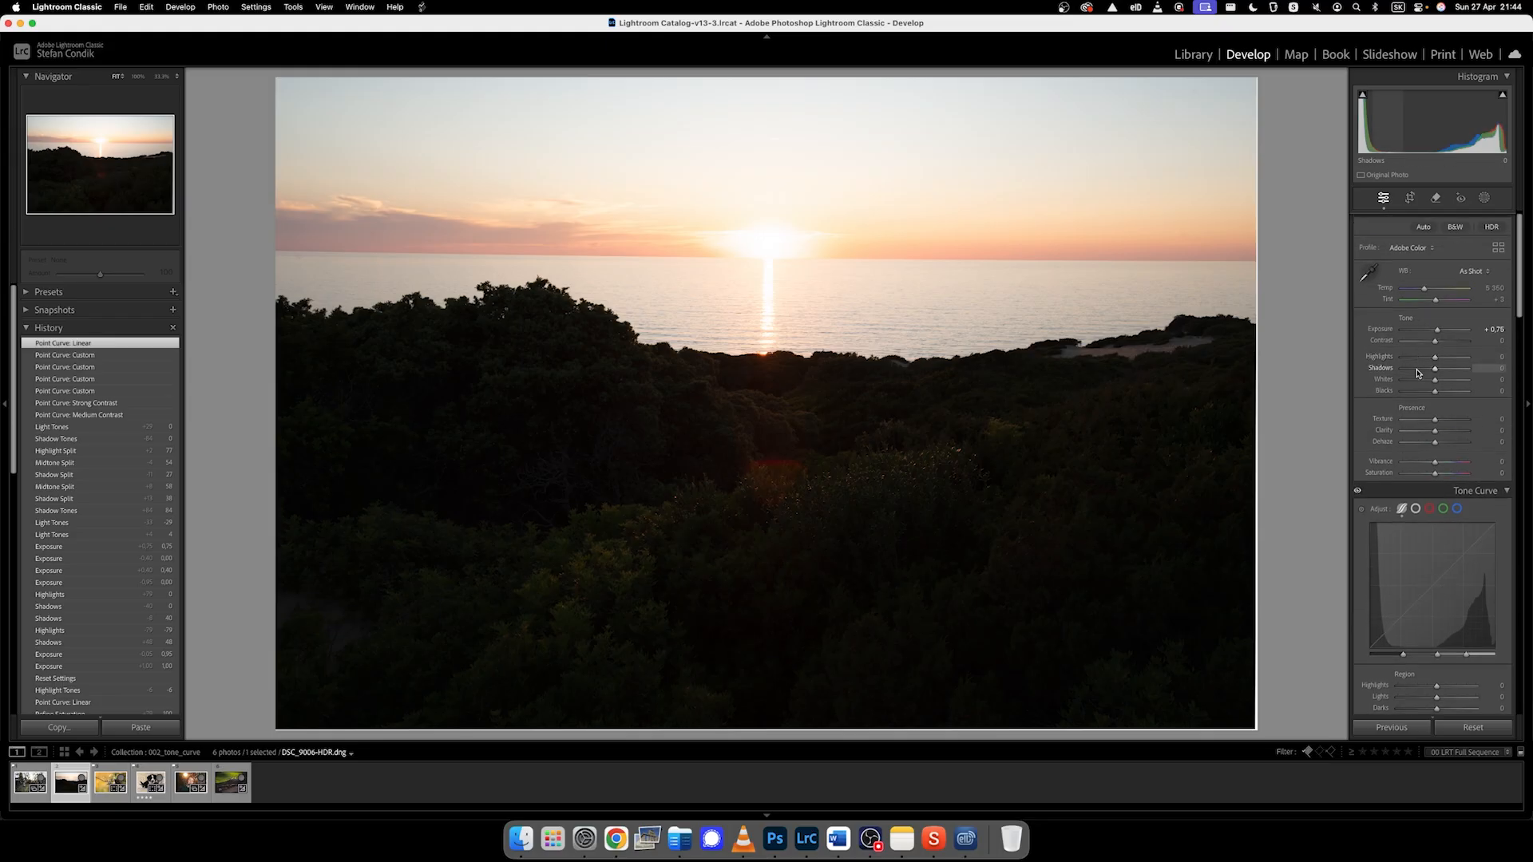
pyautogui.scroll(-1, 1419, 387)
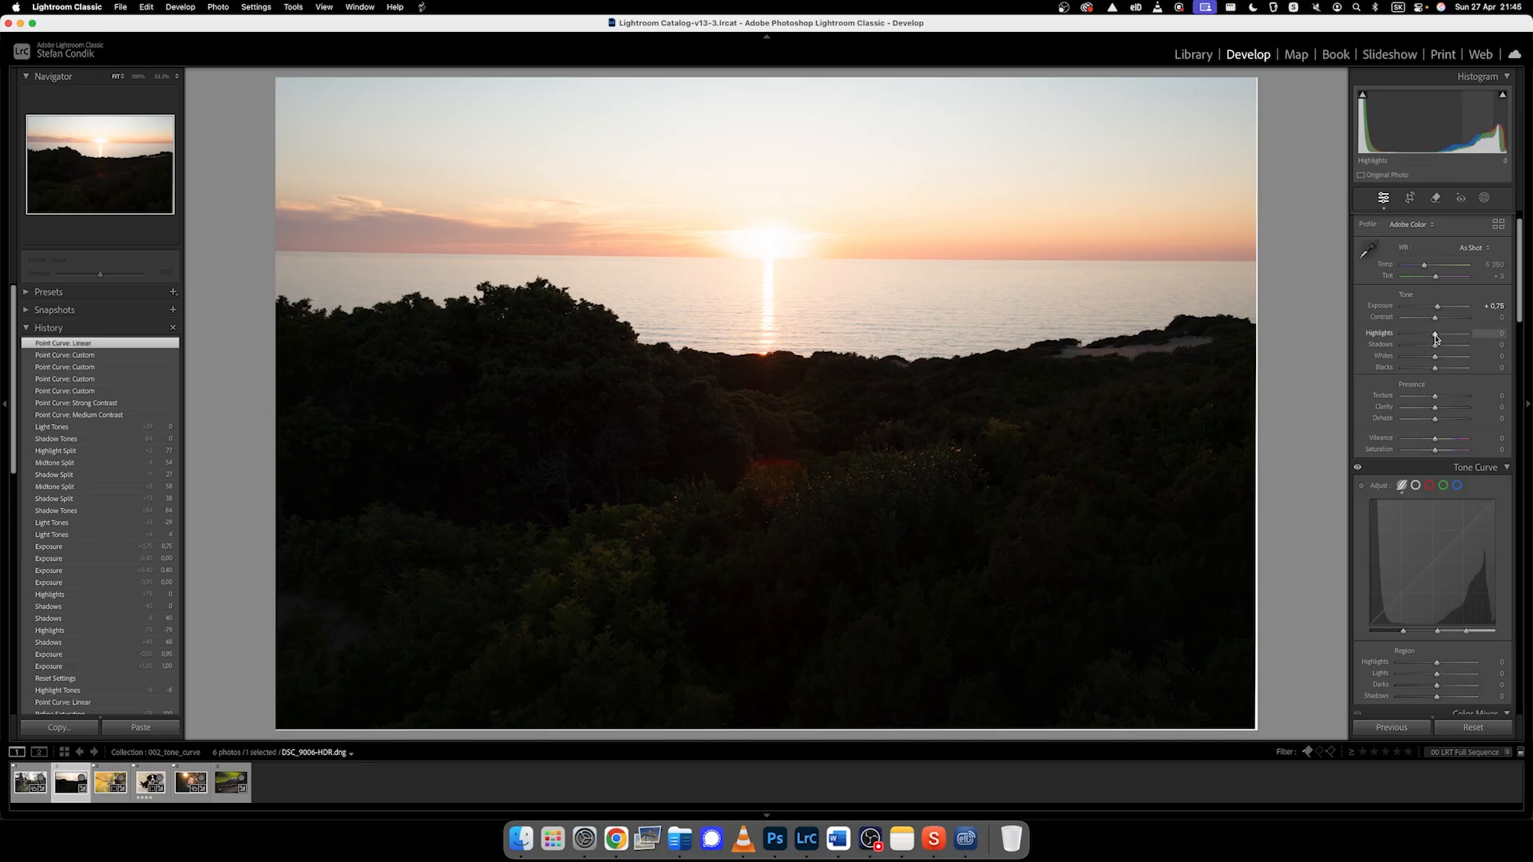
pyautogui.scroll(1, 1434, 344)
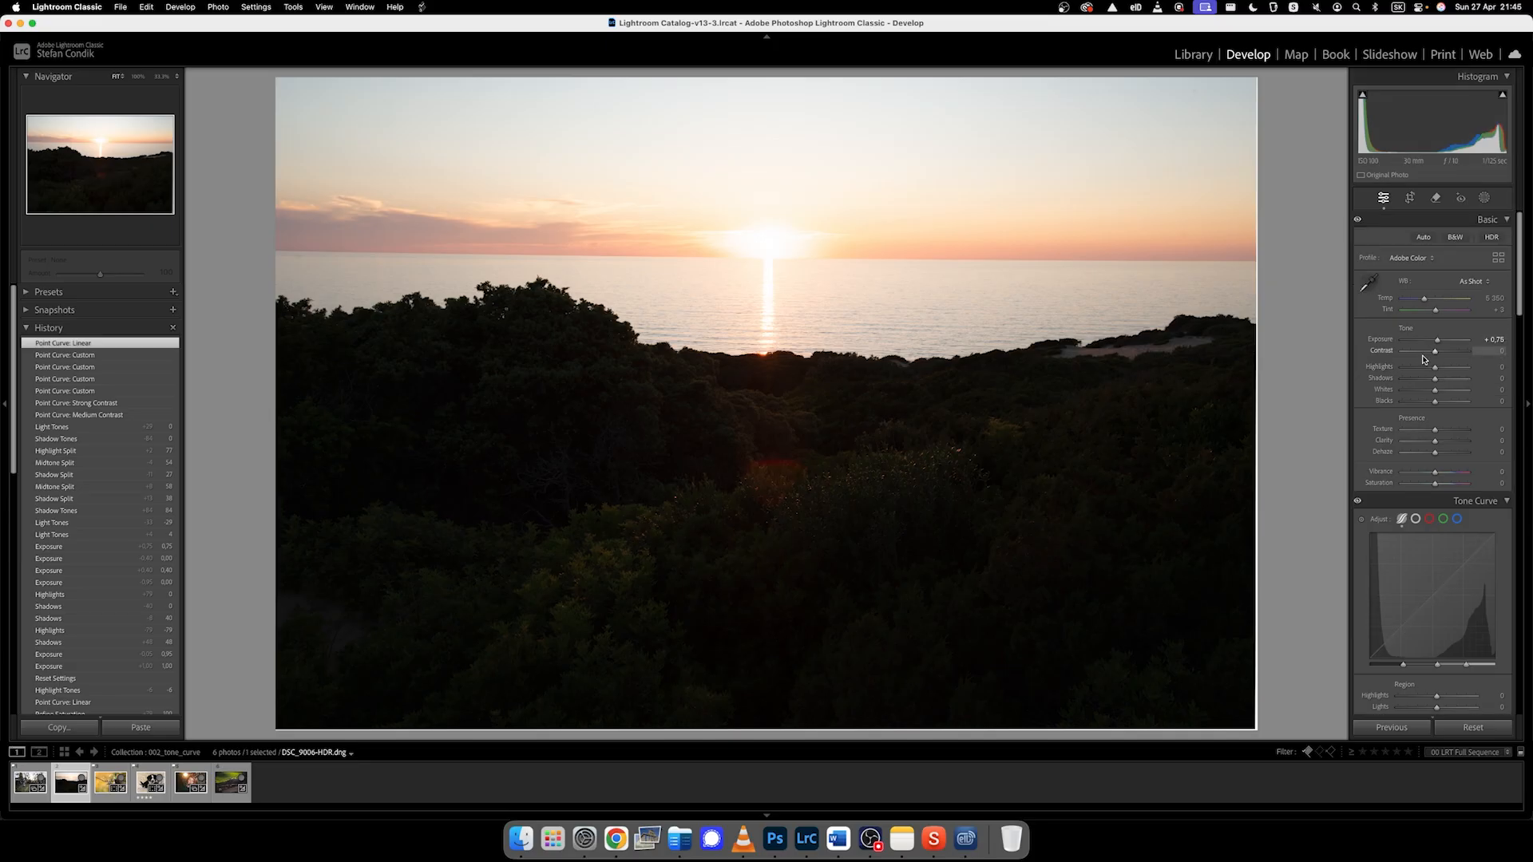
pyautogui.click(1405, 367)
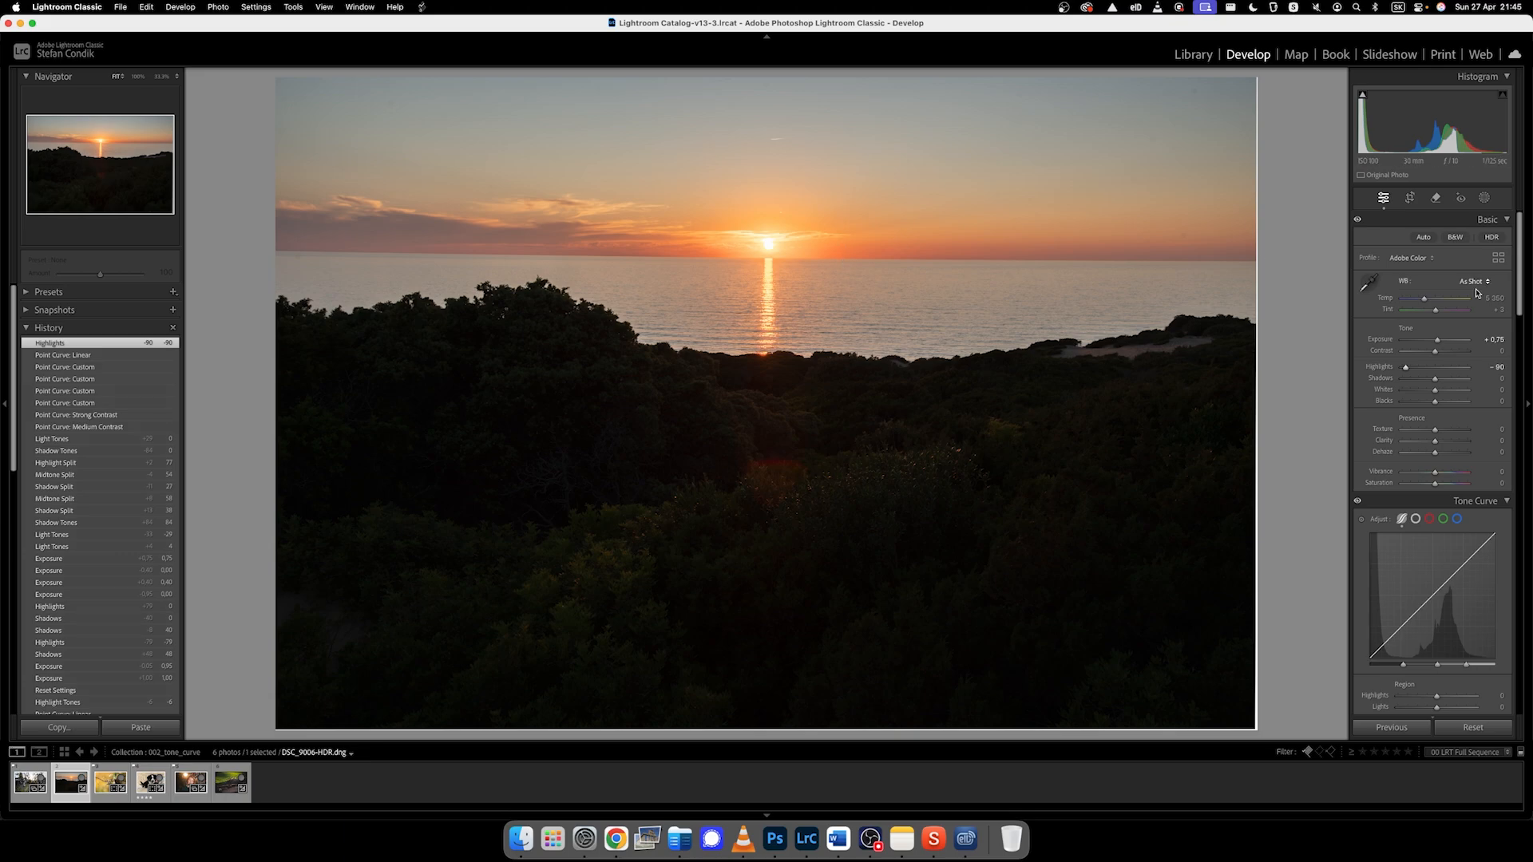
pyautogui.doubleClick(1406, 367)
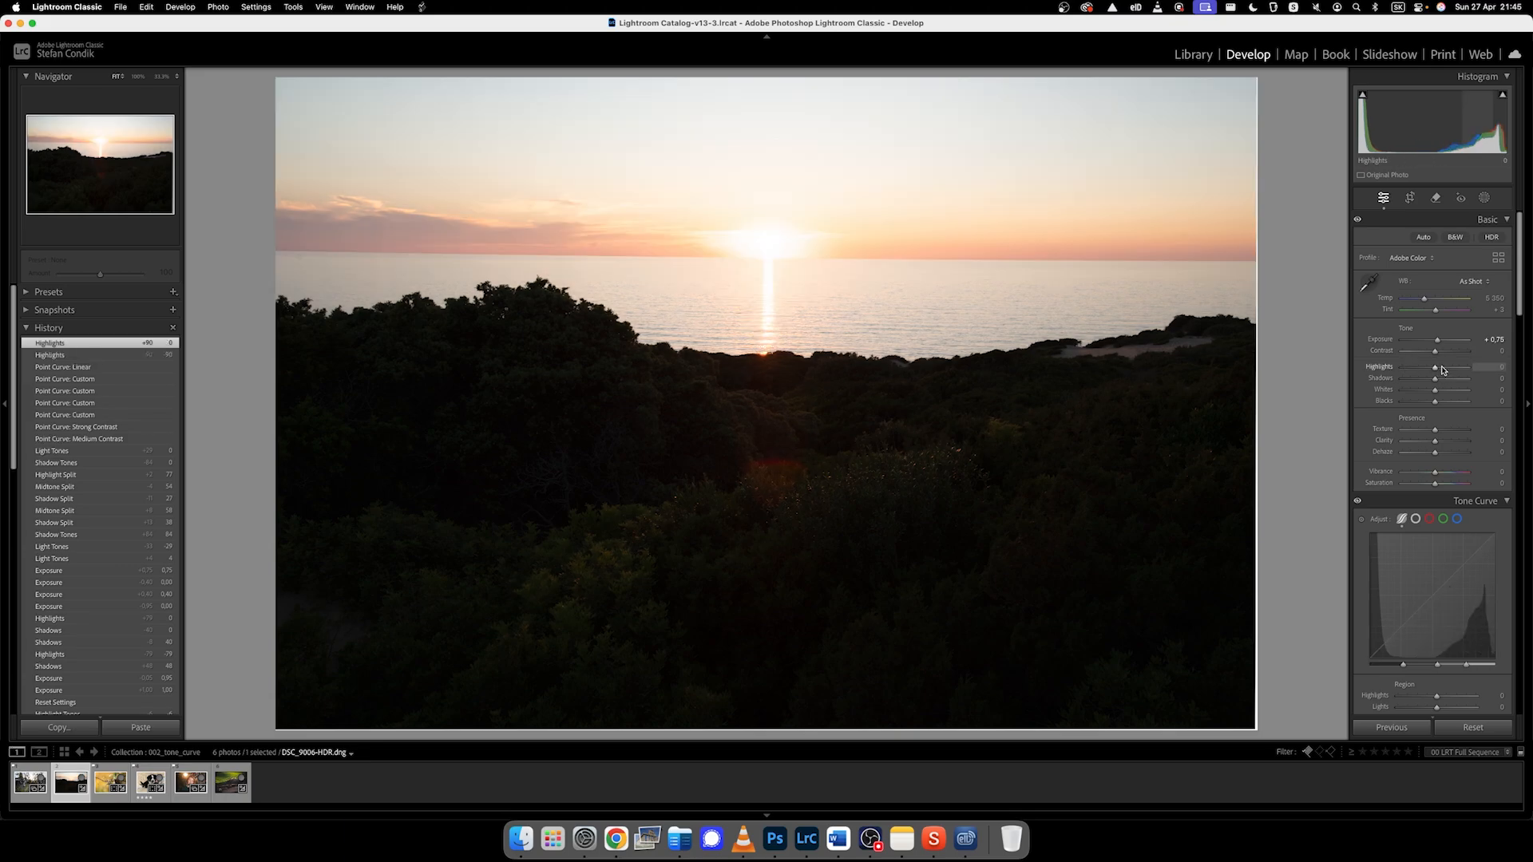
# - Try basic Highlights at -85 with Shadows at +51, and reset both to 0
pyautogui.moveTo(1436, 370)
pyautogui.mouseDown()
pyautogui.moveTo(1407, 355)
pyautogui.moveTo(1450, 380)
pyautogui.mouseUp()
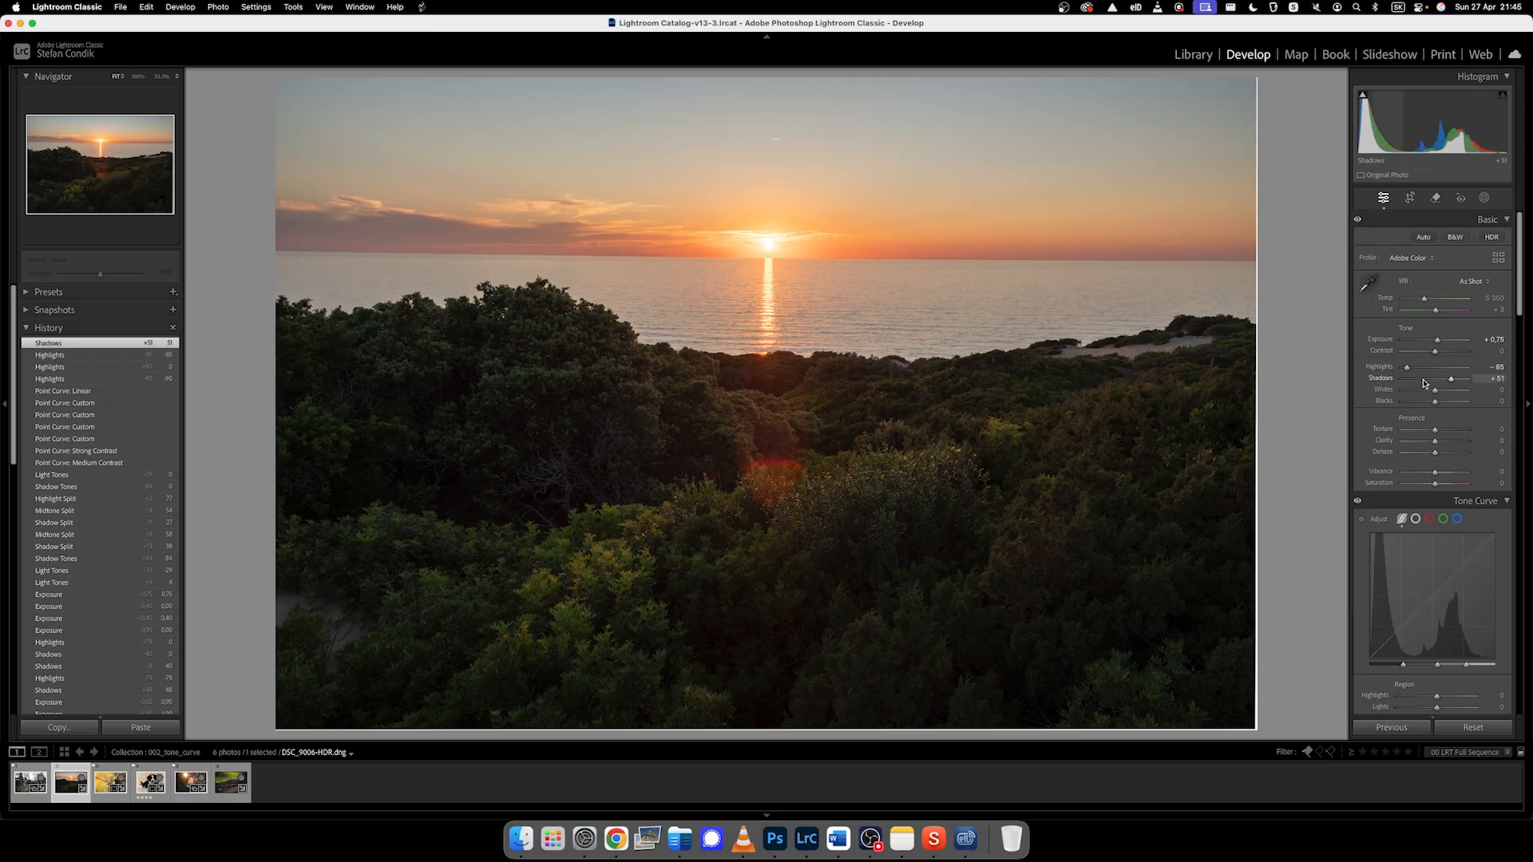
pyautogui.scroll(-1, 1478, 331)
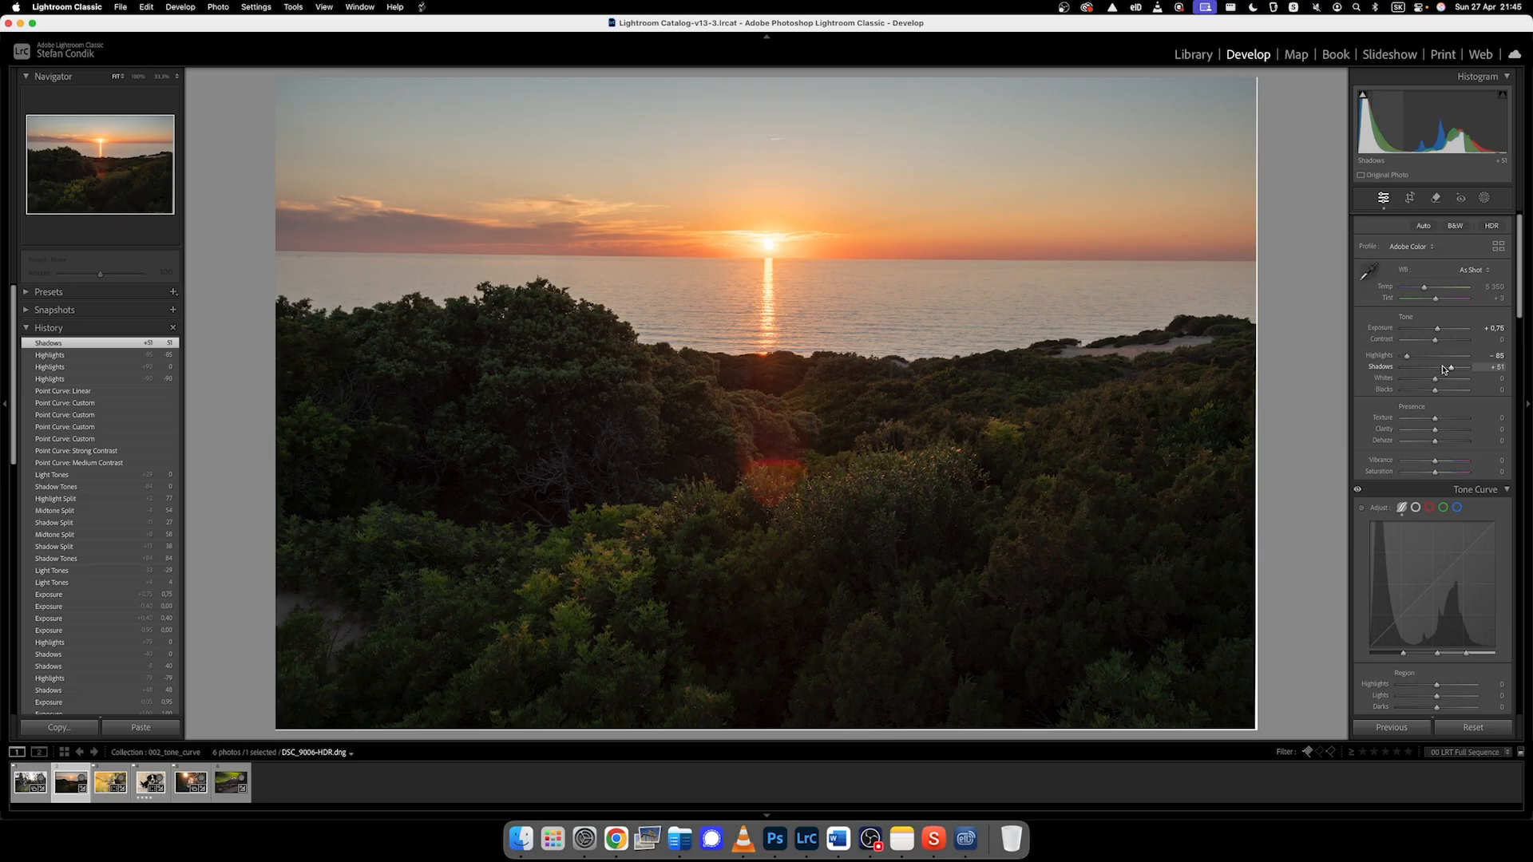
pyautogui.moveTo(1518, 289); pyautogui.dragTo(1521, 311)
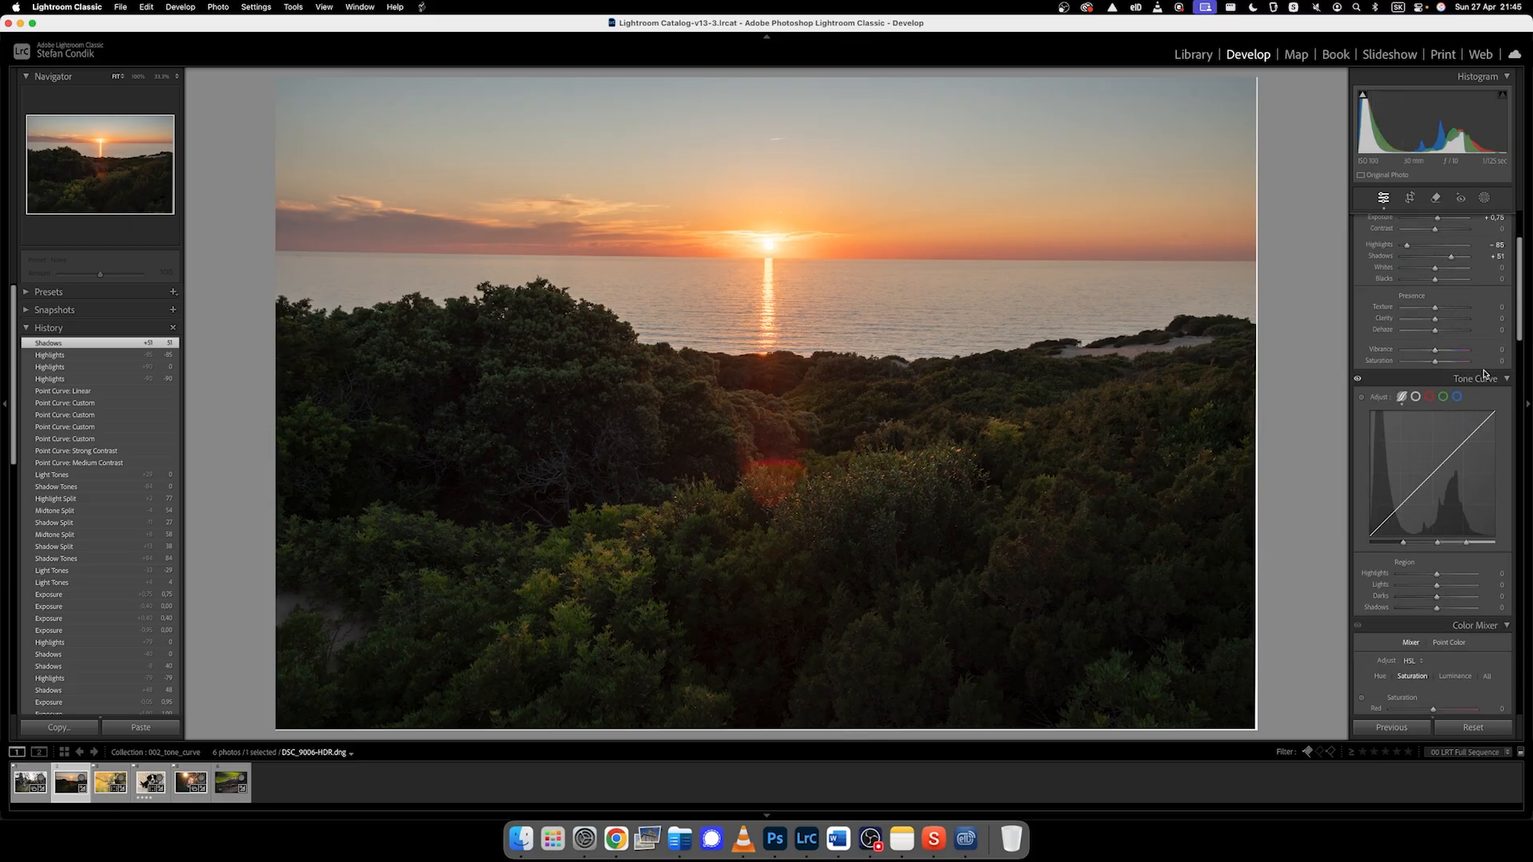
pyautogui.doubleClick(1451, 257)
pyautogui.doubleClick(1434, 246)
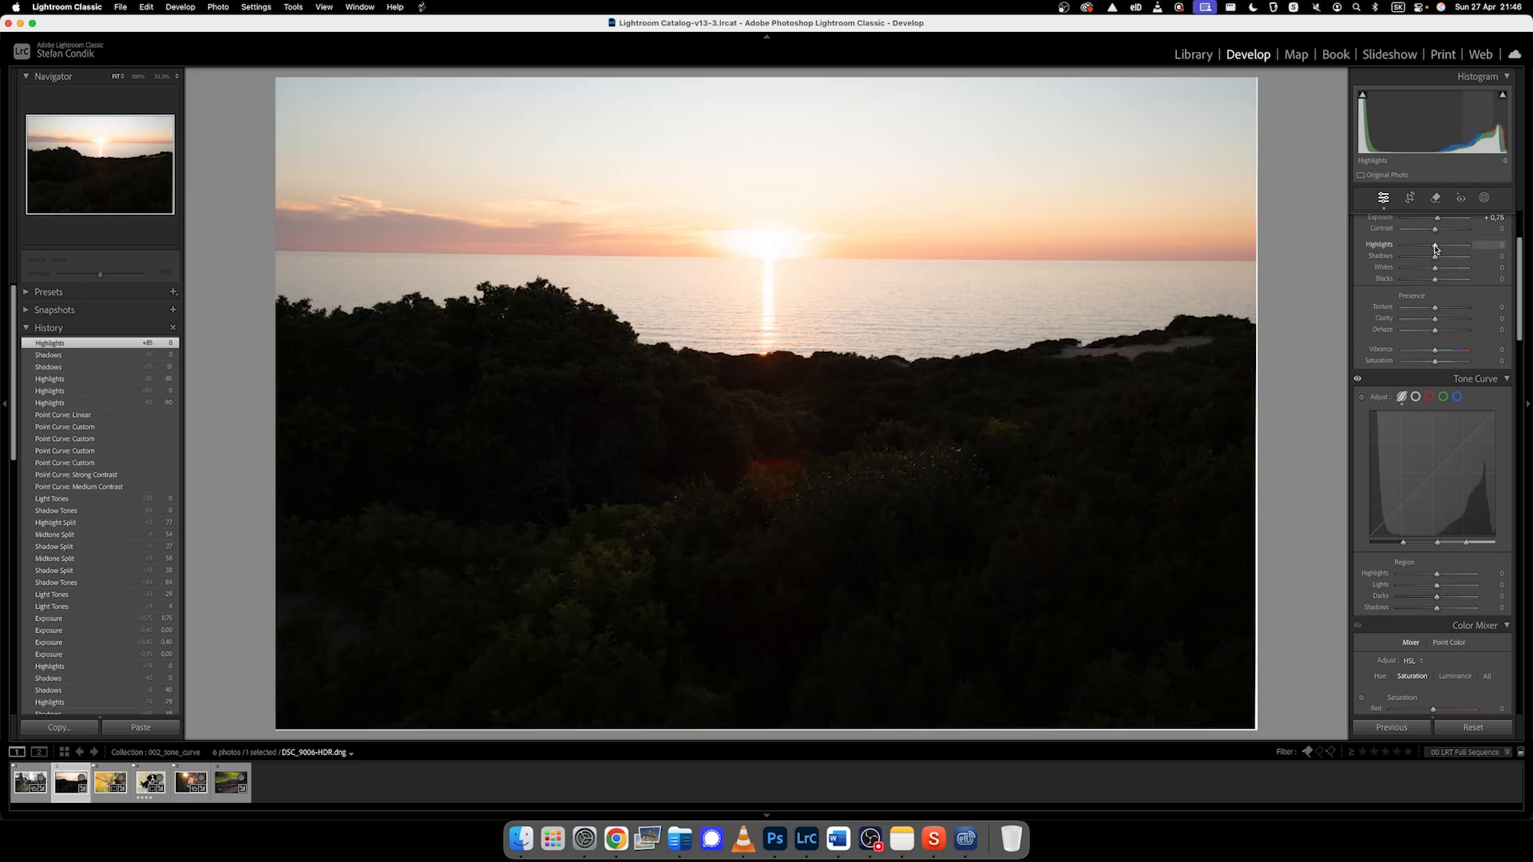
# - Compare Highlights at -100 in the basic tone adjustments and on the parametric curve, resetting each to 0
pyautogui.moveTo(1434, 246); pyautogui.dragTo(1393, 242)
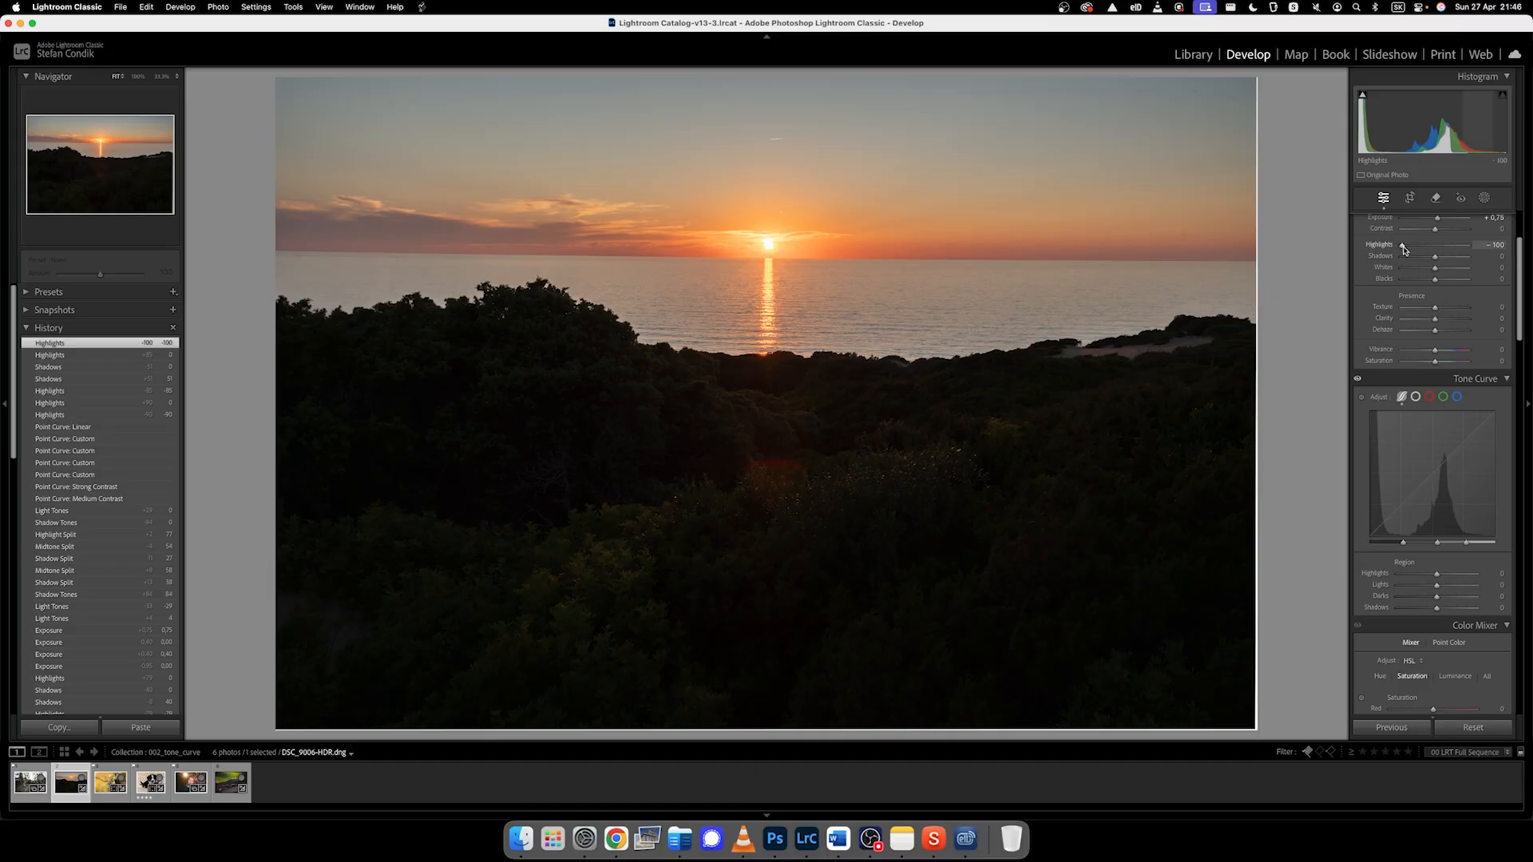
pyautogui.doubleClick(1404, 248)
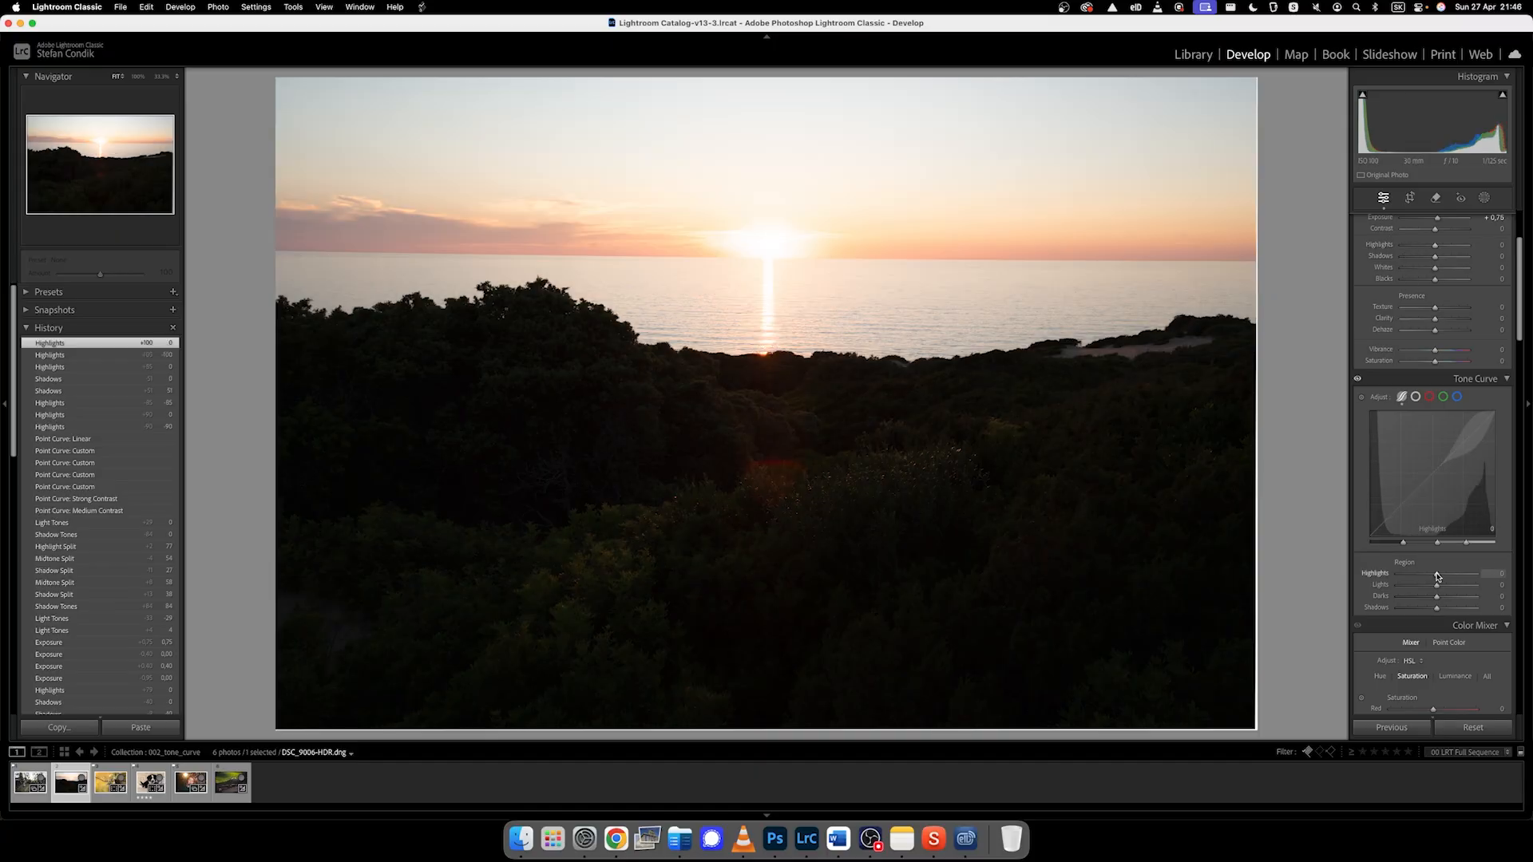
pyautogui.moveTo(1436, 576); pyautogui.dragTo(1379, 581)
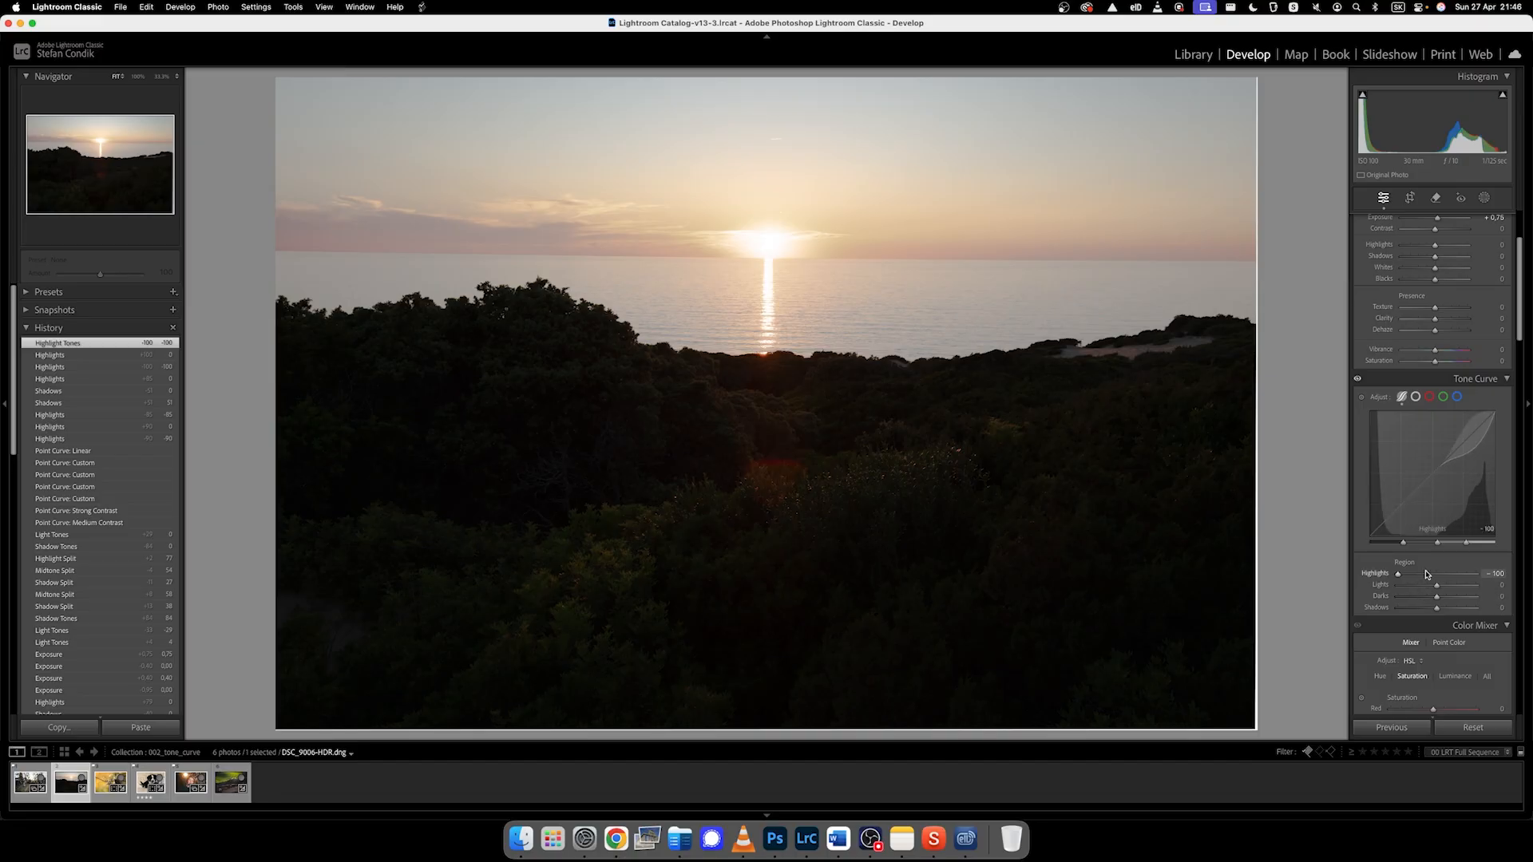
pyautogui.doubleClick(1374, 573)
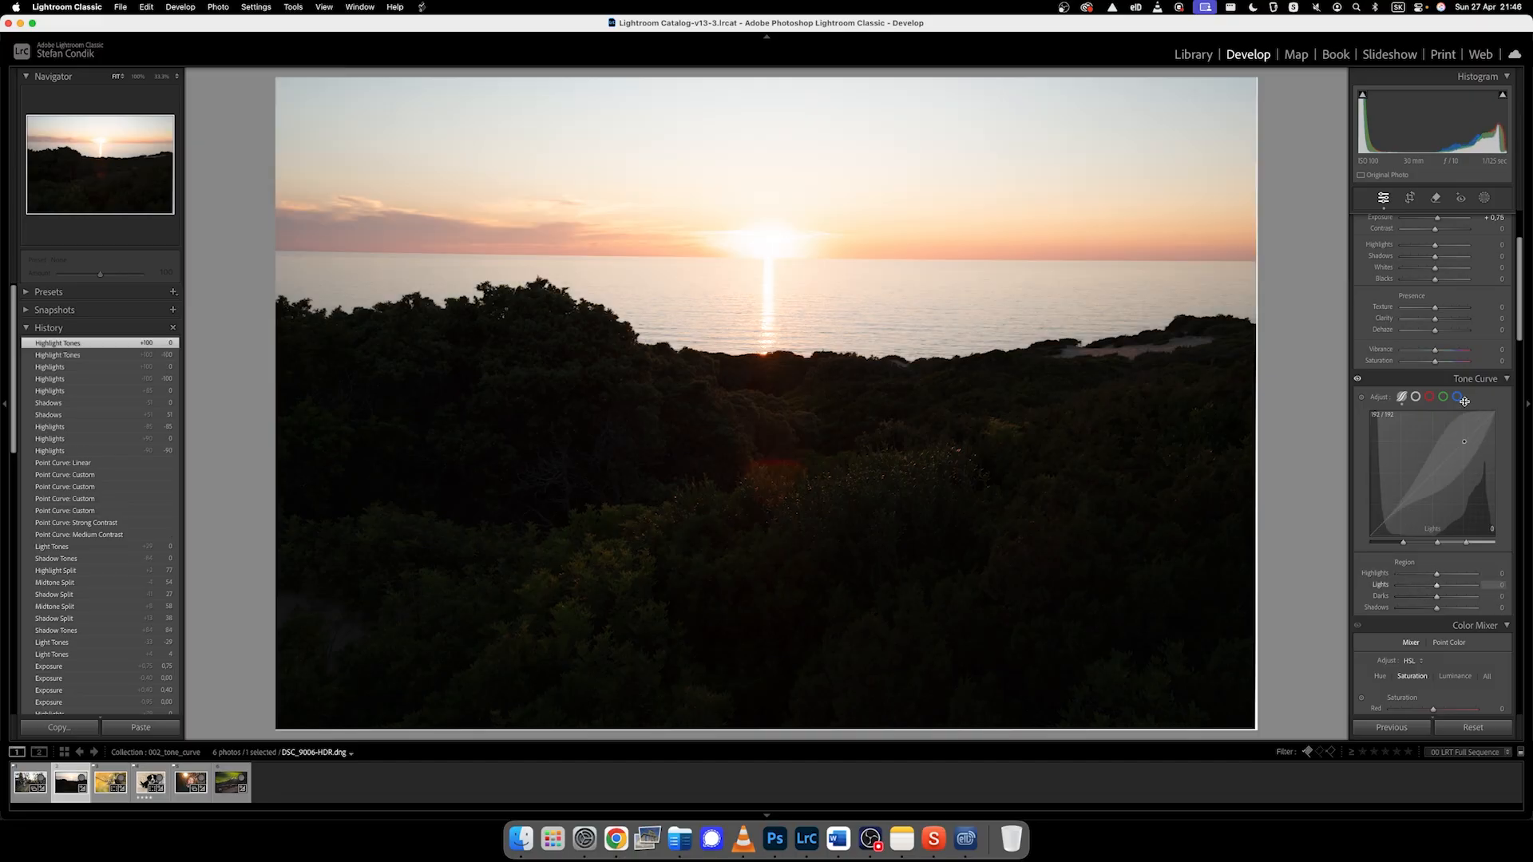
# - On the point curve, try lowering the white point's output to about 195 and return it to 255
pyautogui.click(1416, 397)
pyautogui.moveTo(1495, 411); pyautogui.dragTo(1497, 416)
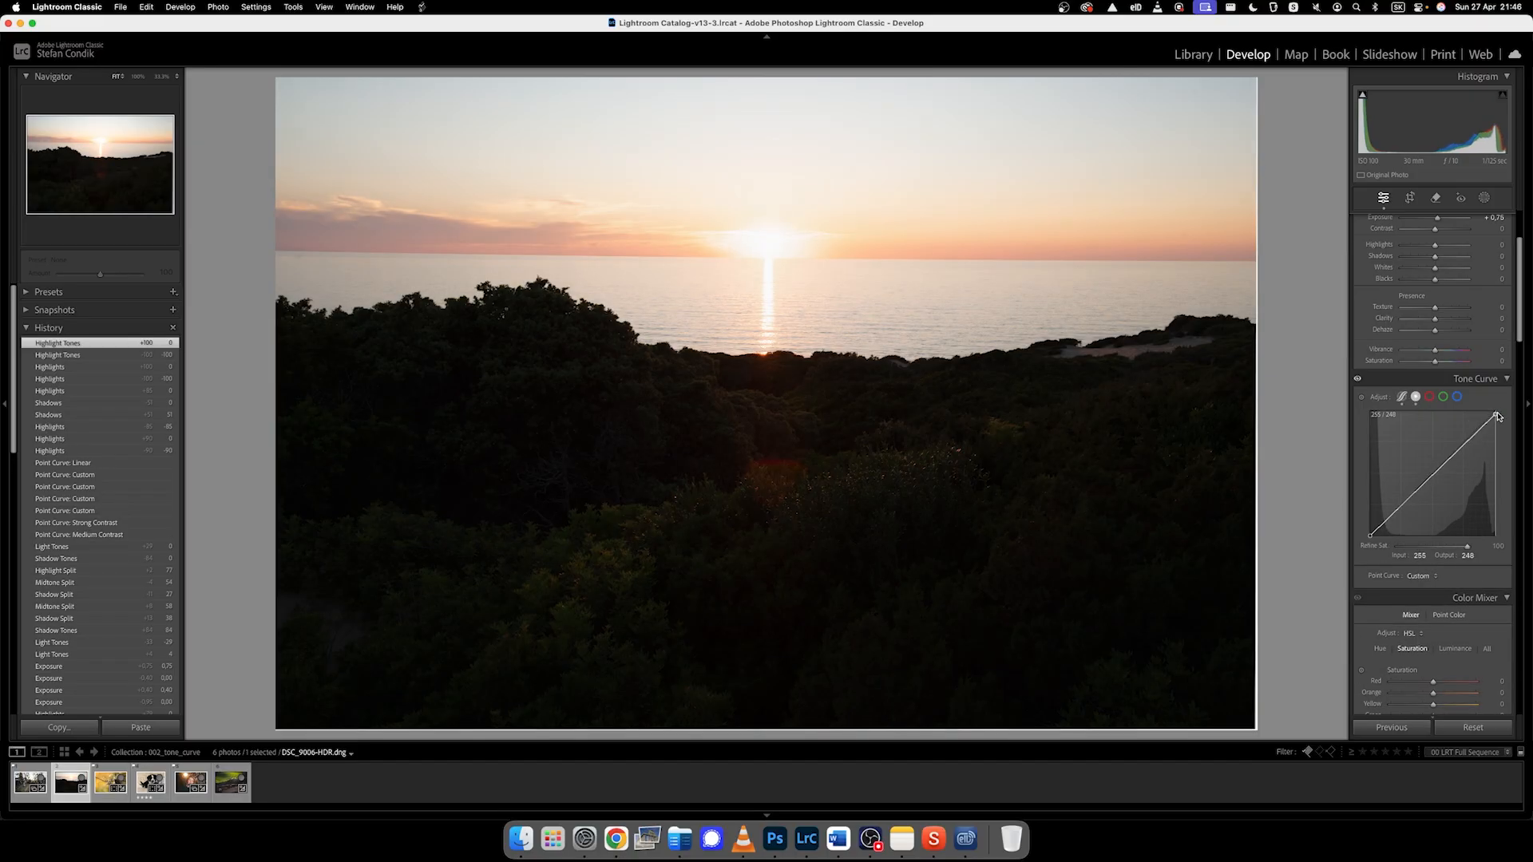
pyautogui.click(1401, 397)
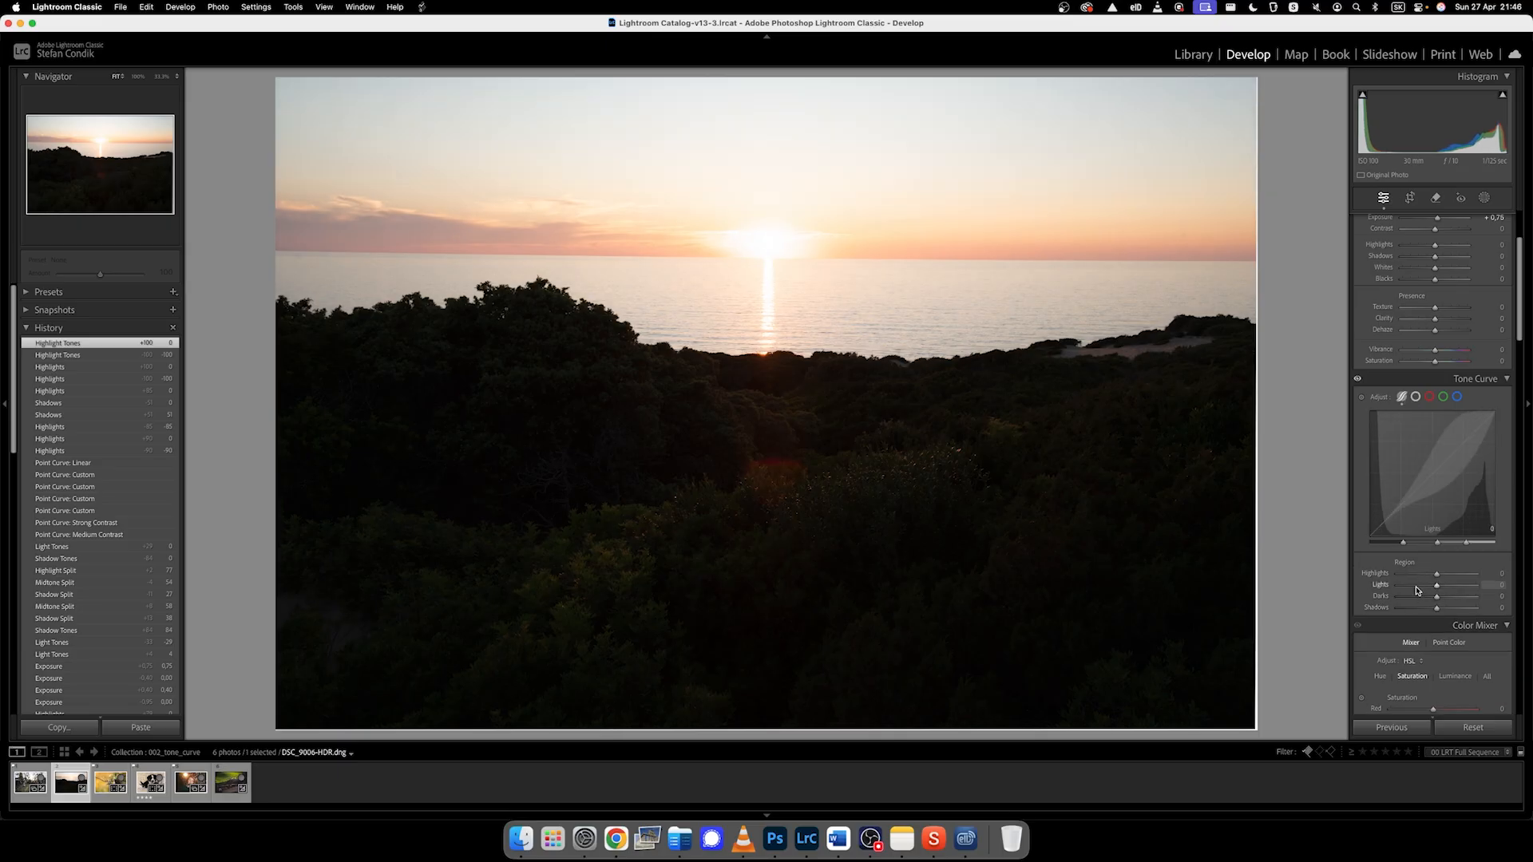
pyautogui.click(1415, 396)
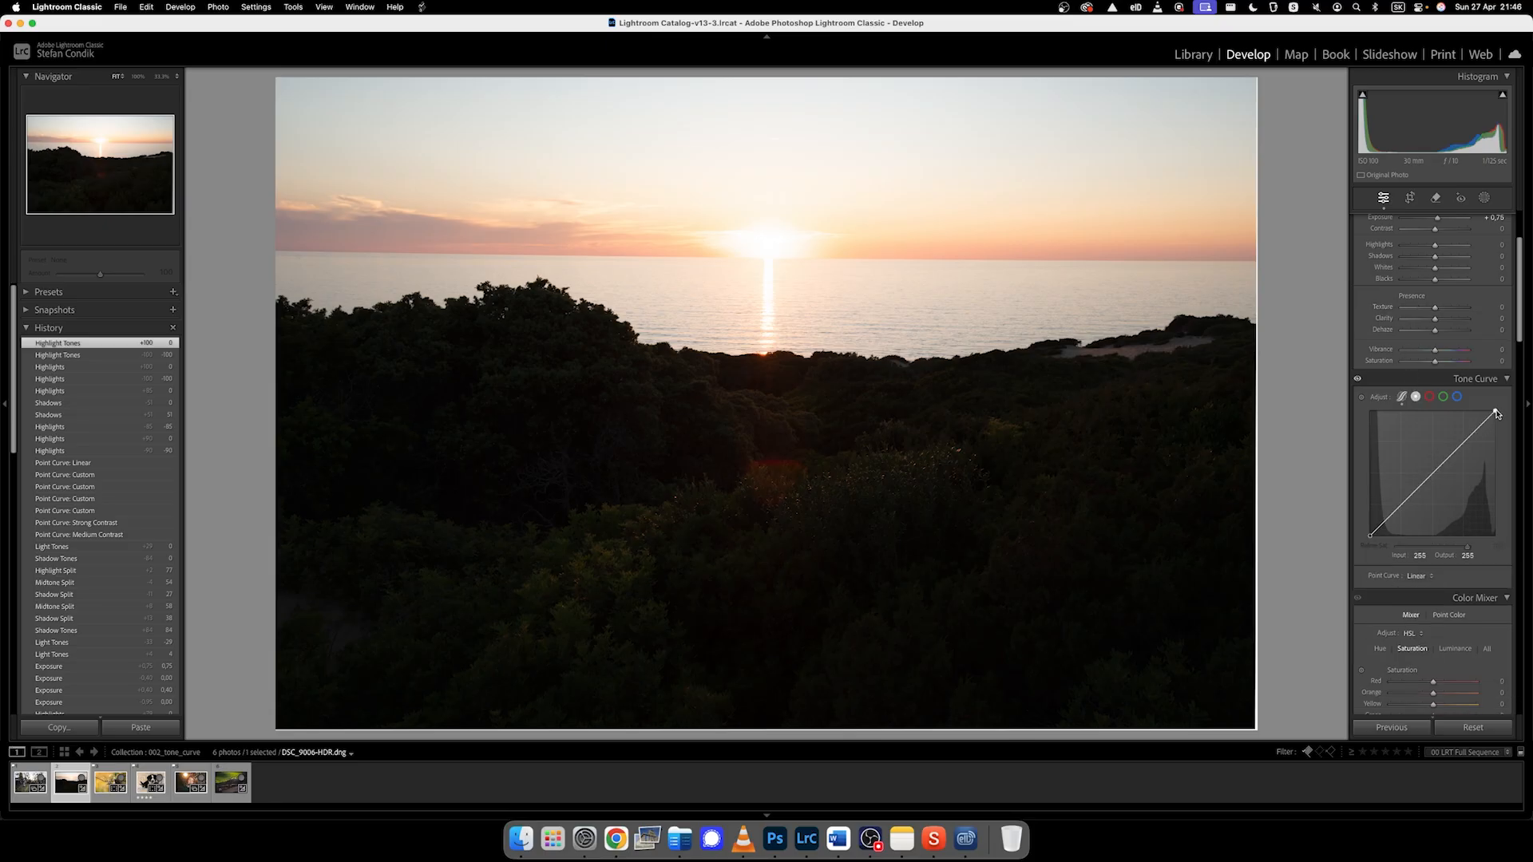
pyautogui.moveTo(1495, 412); pyautogui.dragTo(1511, 443)
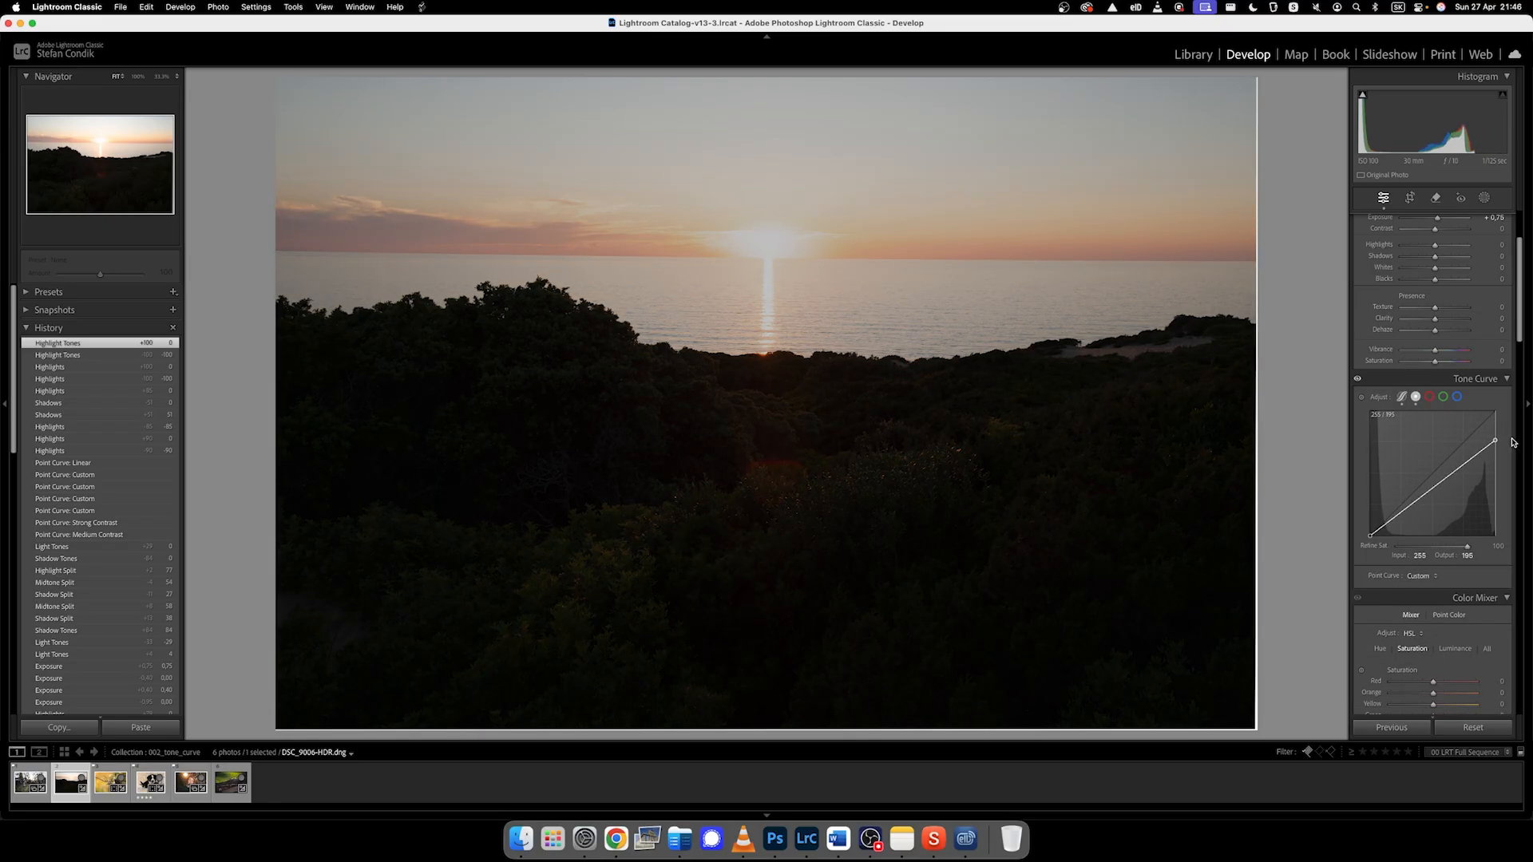
pyautogui.moveTo(1511, 443); pyautogui.dragTo(1496, 406)
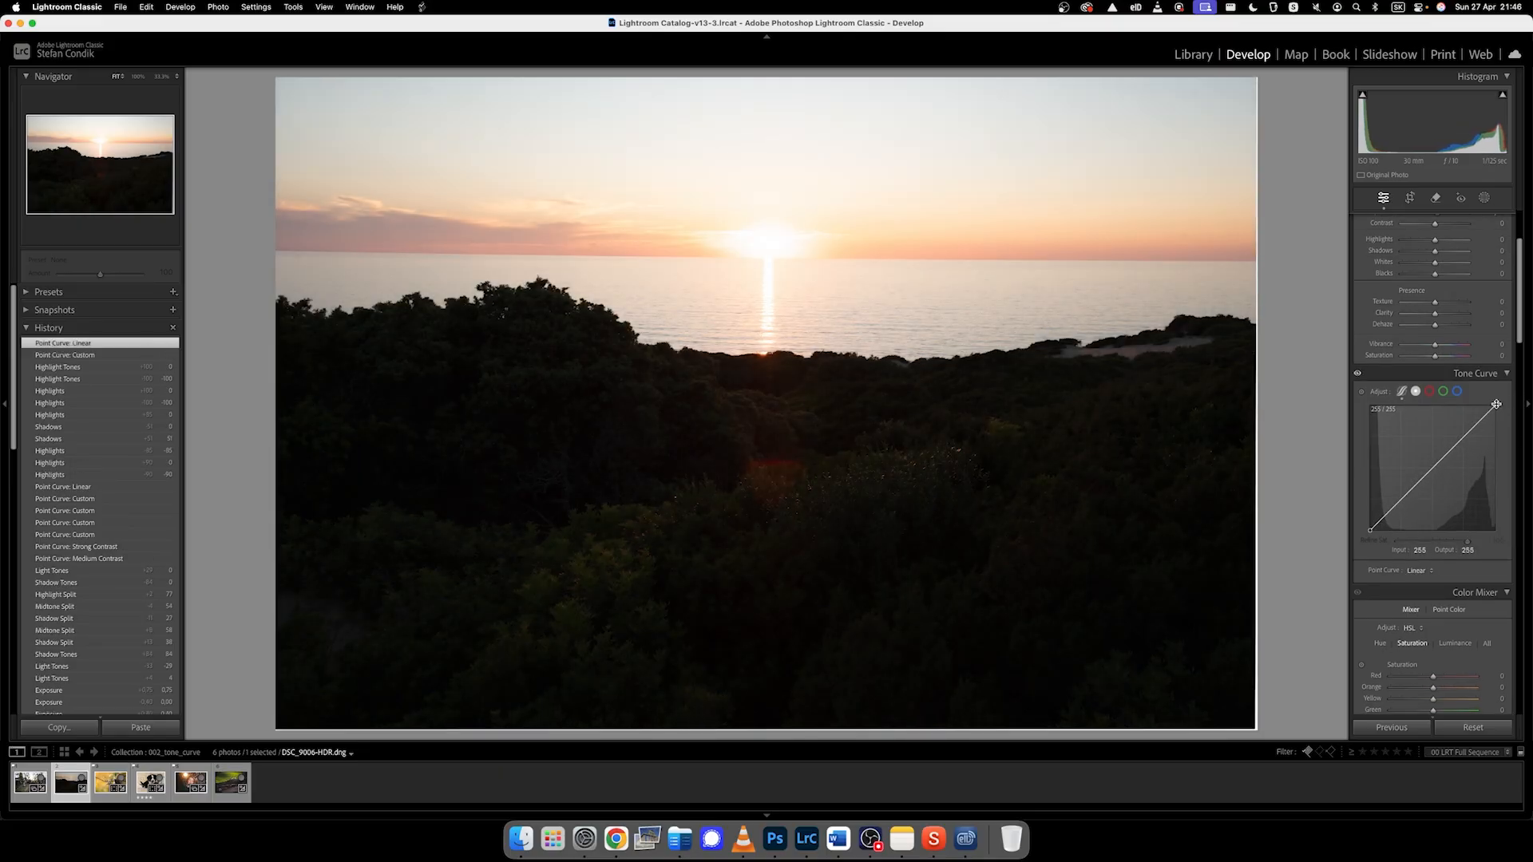
# - Try the basic Highlights adjustment at -67 and reset it to 0
pyautogui.scroll(1, 1501, 399)
pyautogui.scroll(2, 1501, 395)
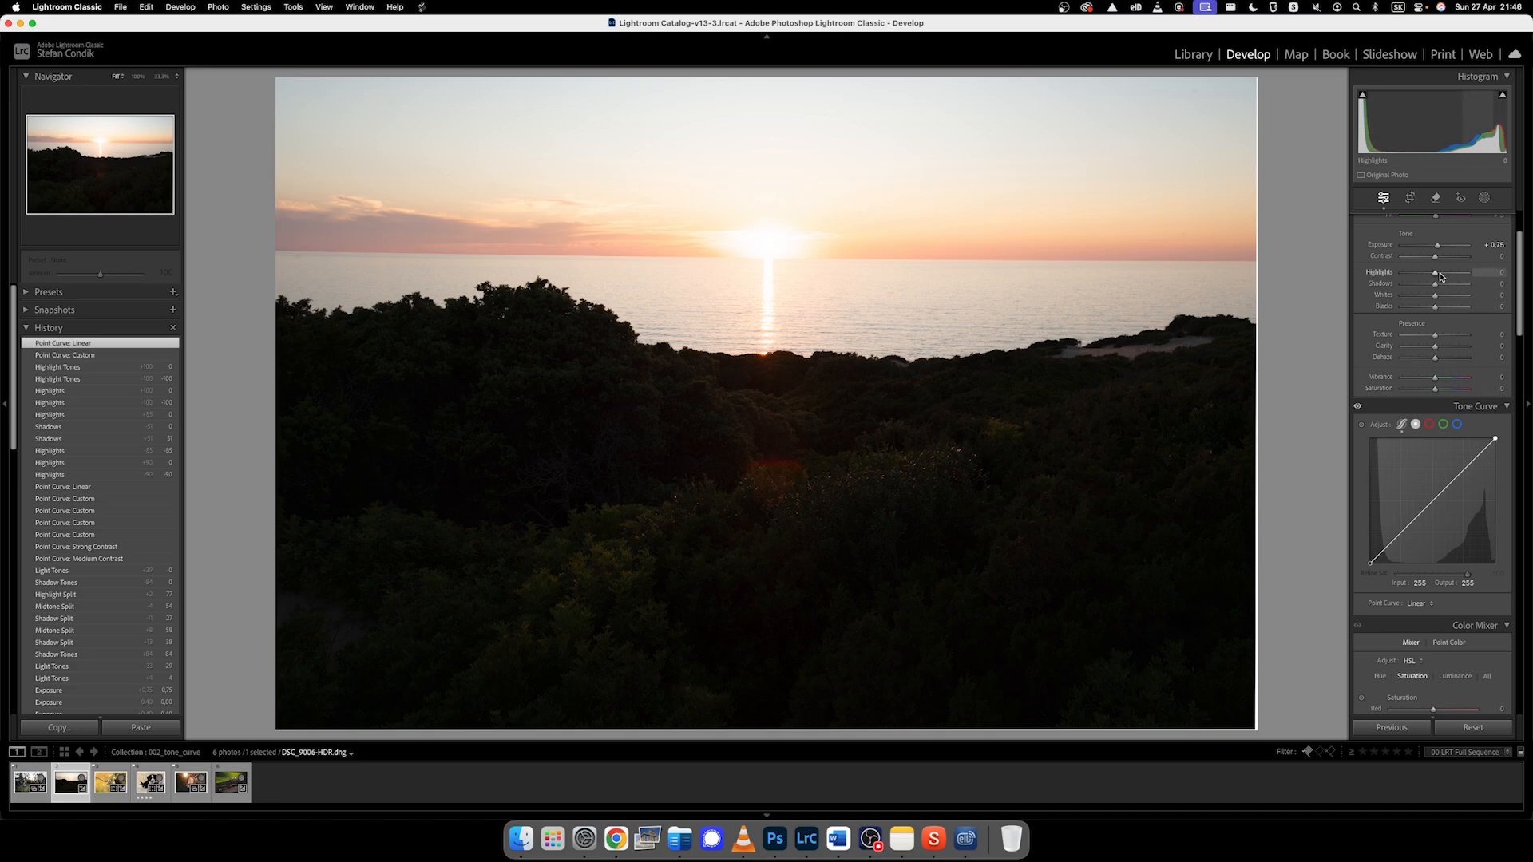
pyautogui.moveTo(1434, 276); pyautogui.dragTo(1412, 266)
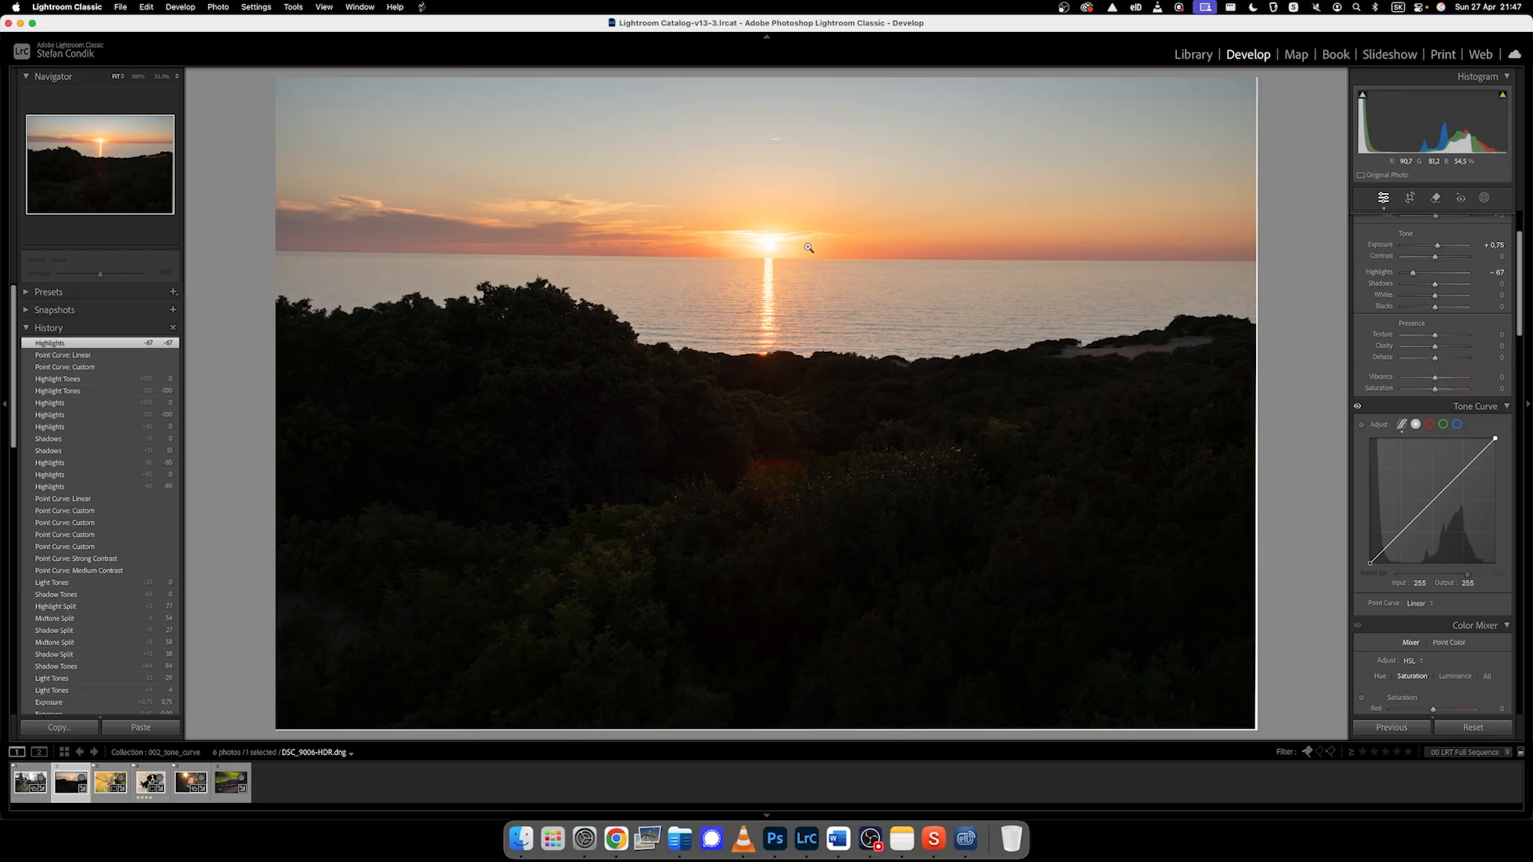
pyautogui.doubleClick(1413, 276)
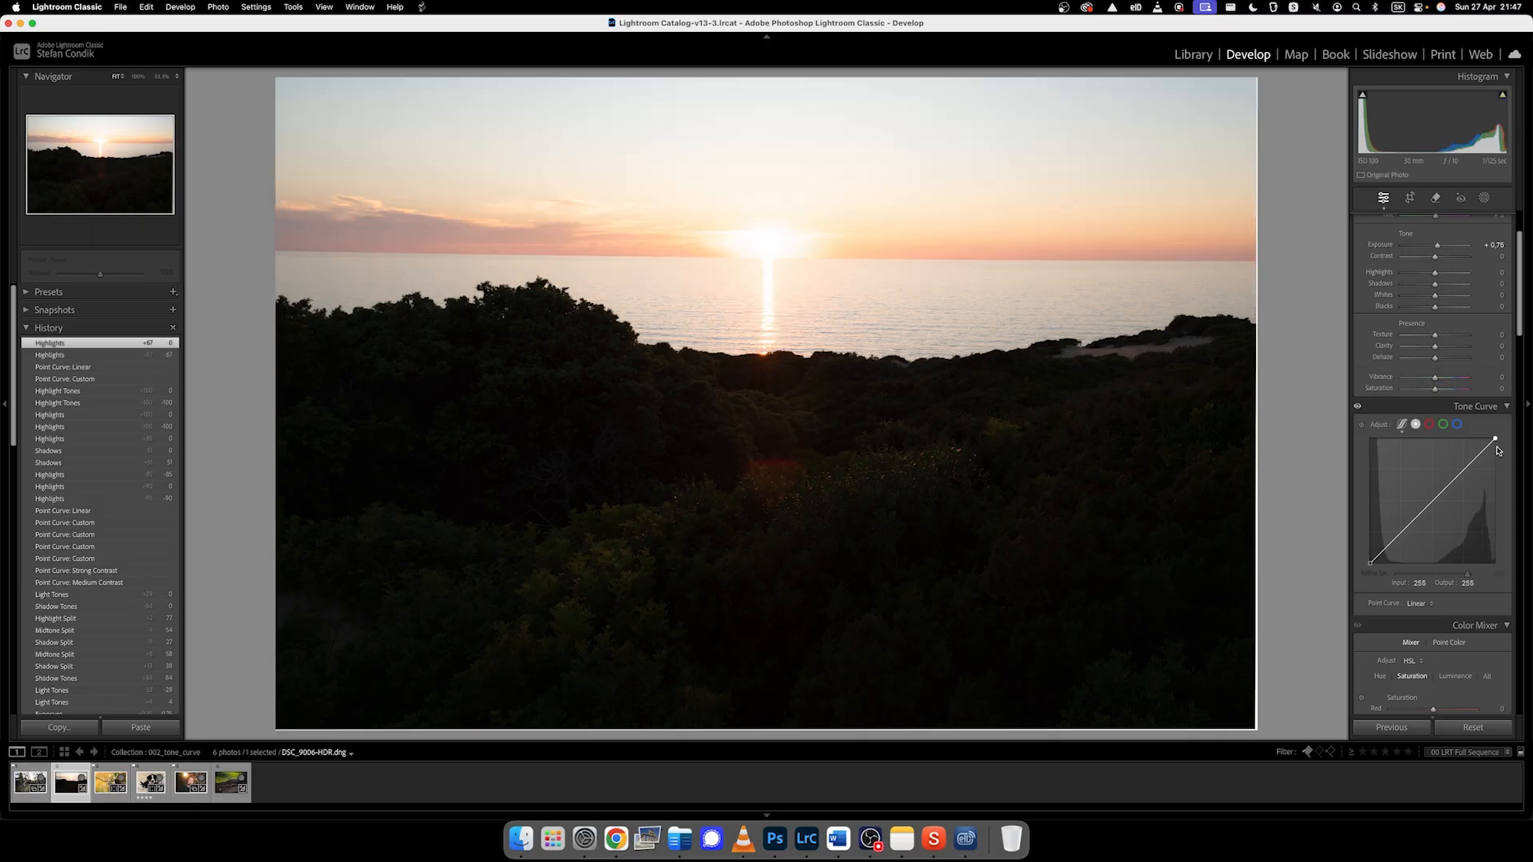
# - On the parametric curve, try Highlights at -100 and a lowered Lights value, resetting both to 0
pyautogui.click(1401, 424)
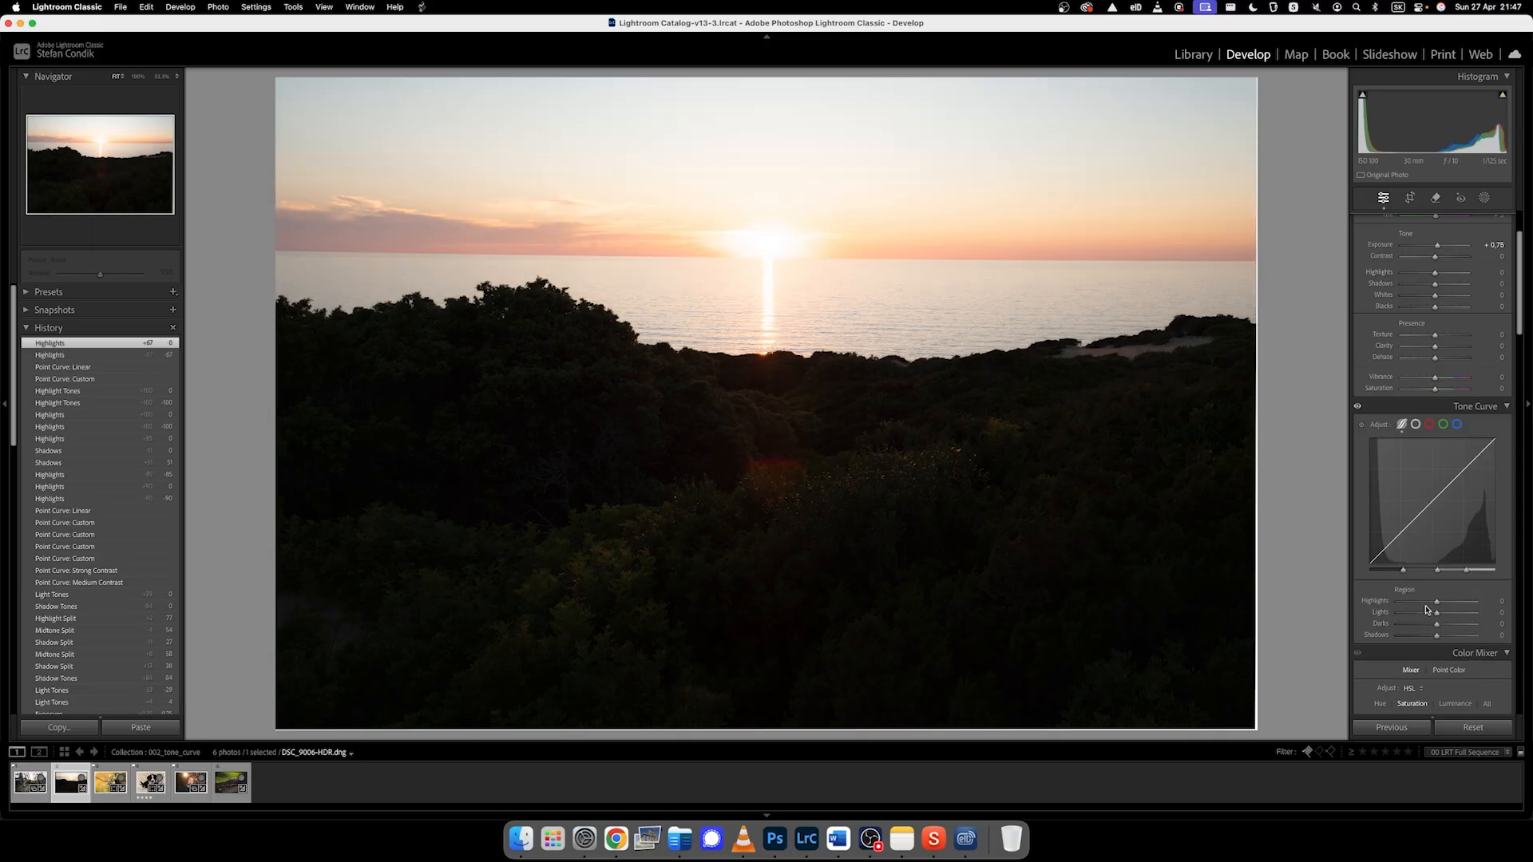
pyautogui.click(1415, 423)
pyautogui.moveTo(1494, 439)
pyautogui.mouseDown()
pyautogui.moveTo(1509, 460)
pyautogui.moveTo(1495, 439)
pyautogui.mouseUp()
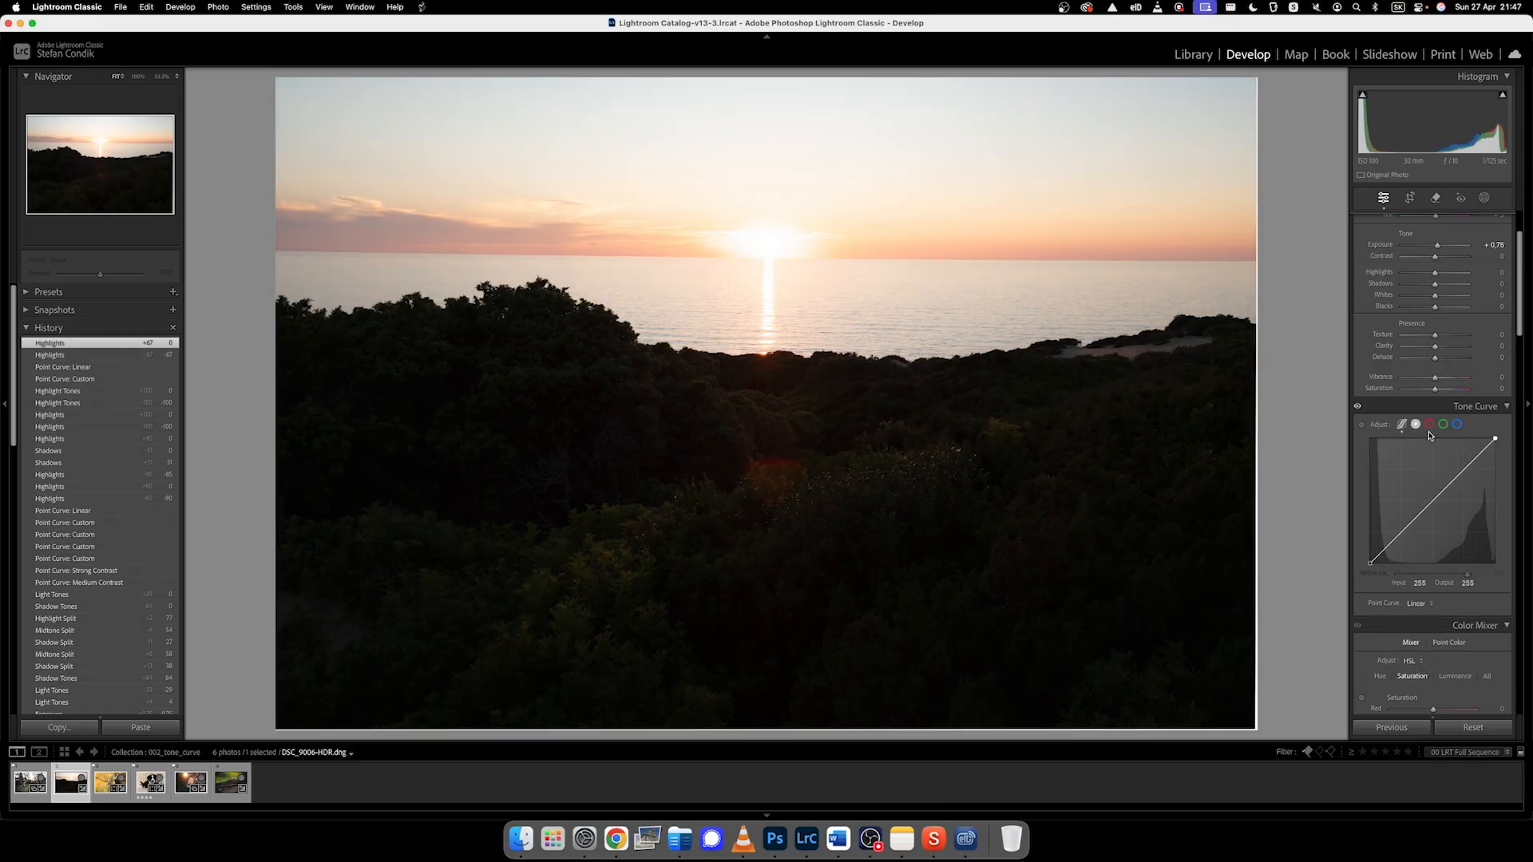
pyautogui.click(1403, 425)
pyautogui.moveTo(1435, 604); pyautogui.dragTo(1390, 604)
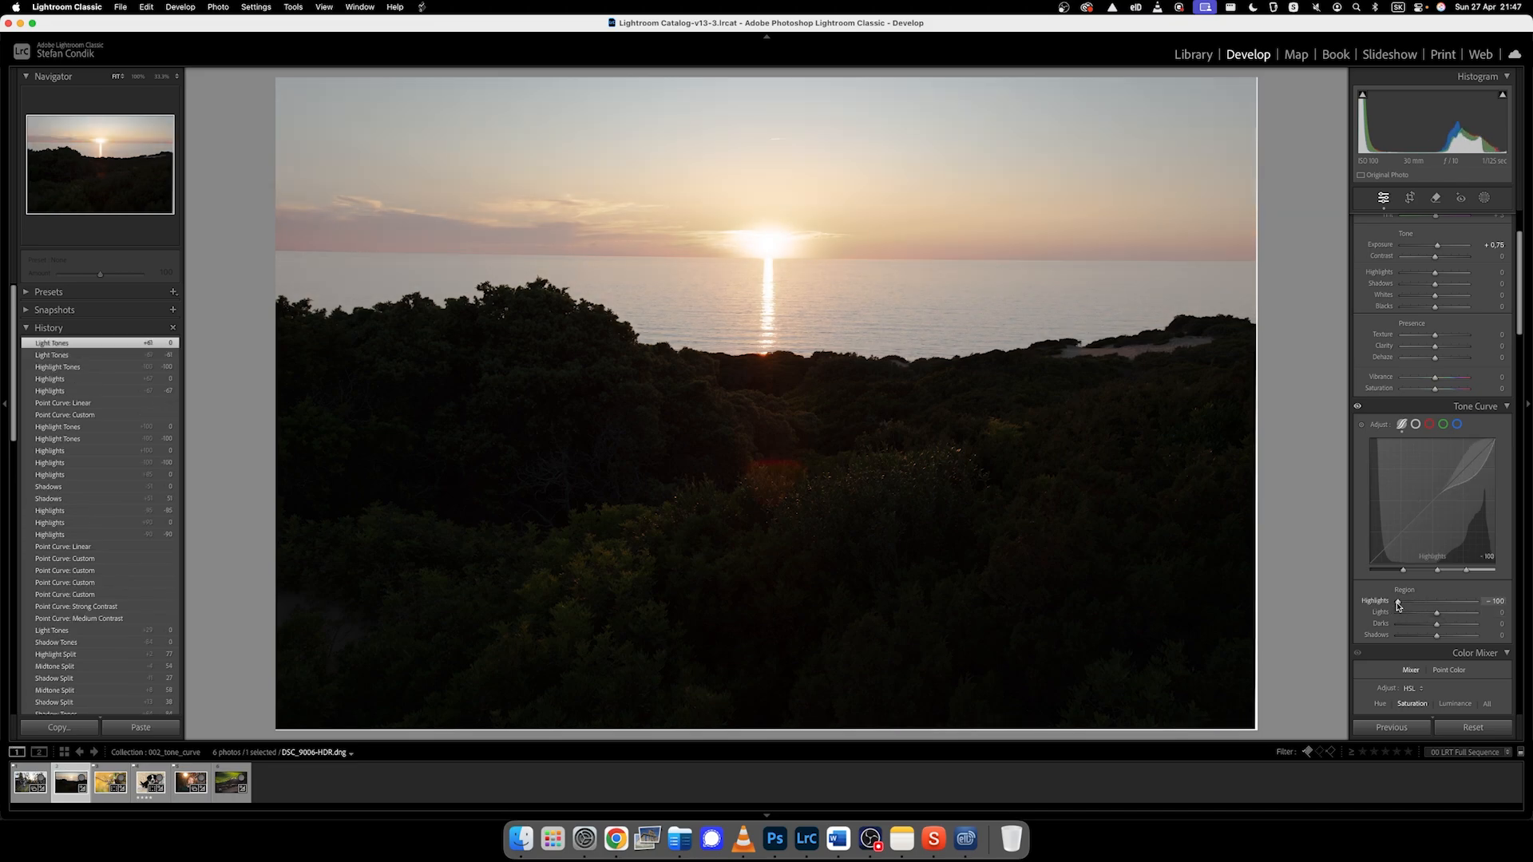
pyautogui.doubleClick(1396, 602)
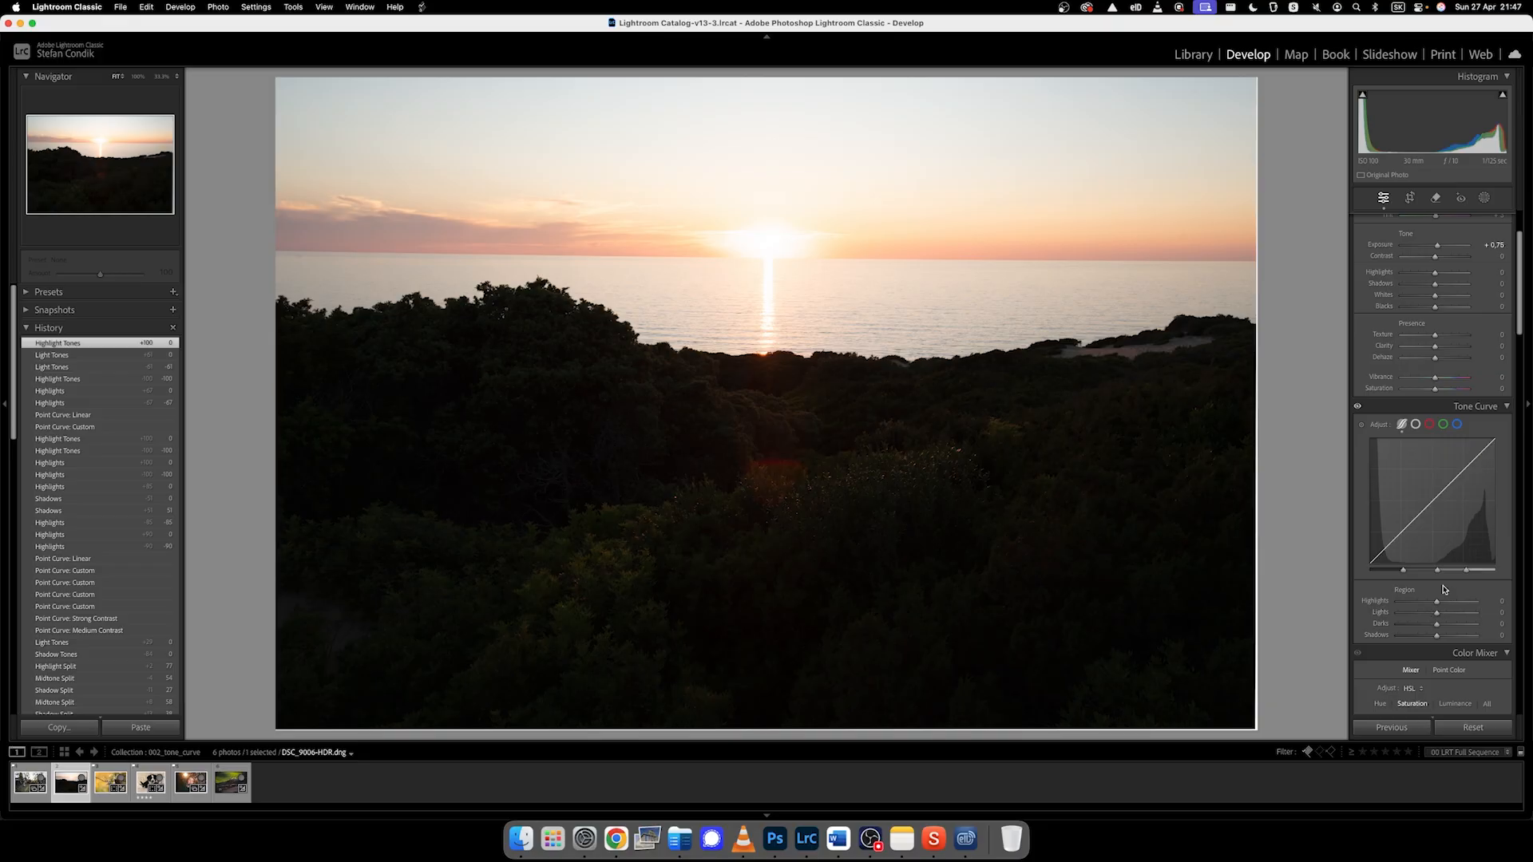
# - Try basic Highlights at -62 with Shadows at +59, and reset both to 0
pyautogui.moveTo(1434, 273)
pyautogui.mouseDown()
pyautogui.moveTo(1413, 273)
pyautogui.moveTo(1454, 285)
pyautogui.mouseUp()
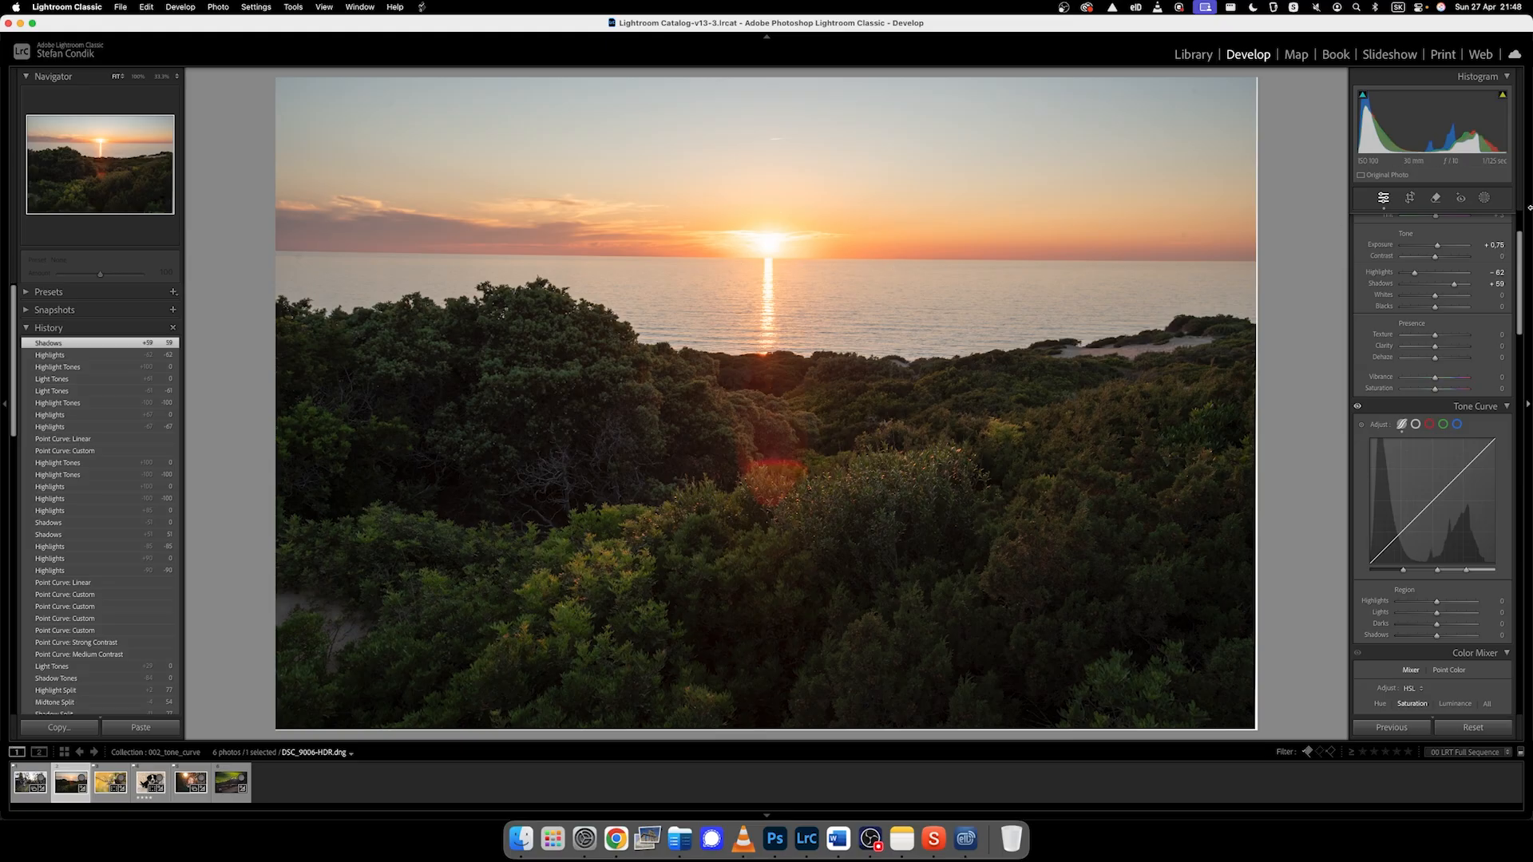
pyautogui.doubleClick(1415, 273)
pyautogui.doubleClick(1454, 284)
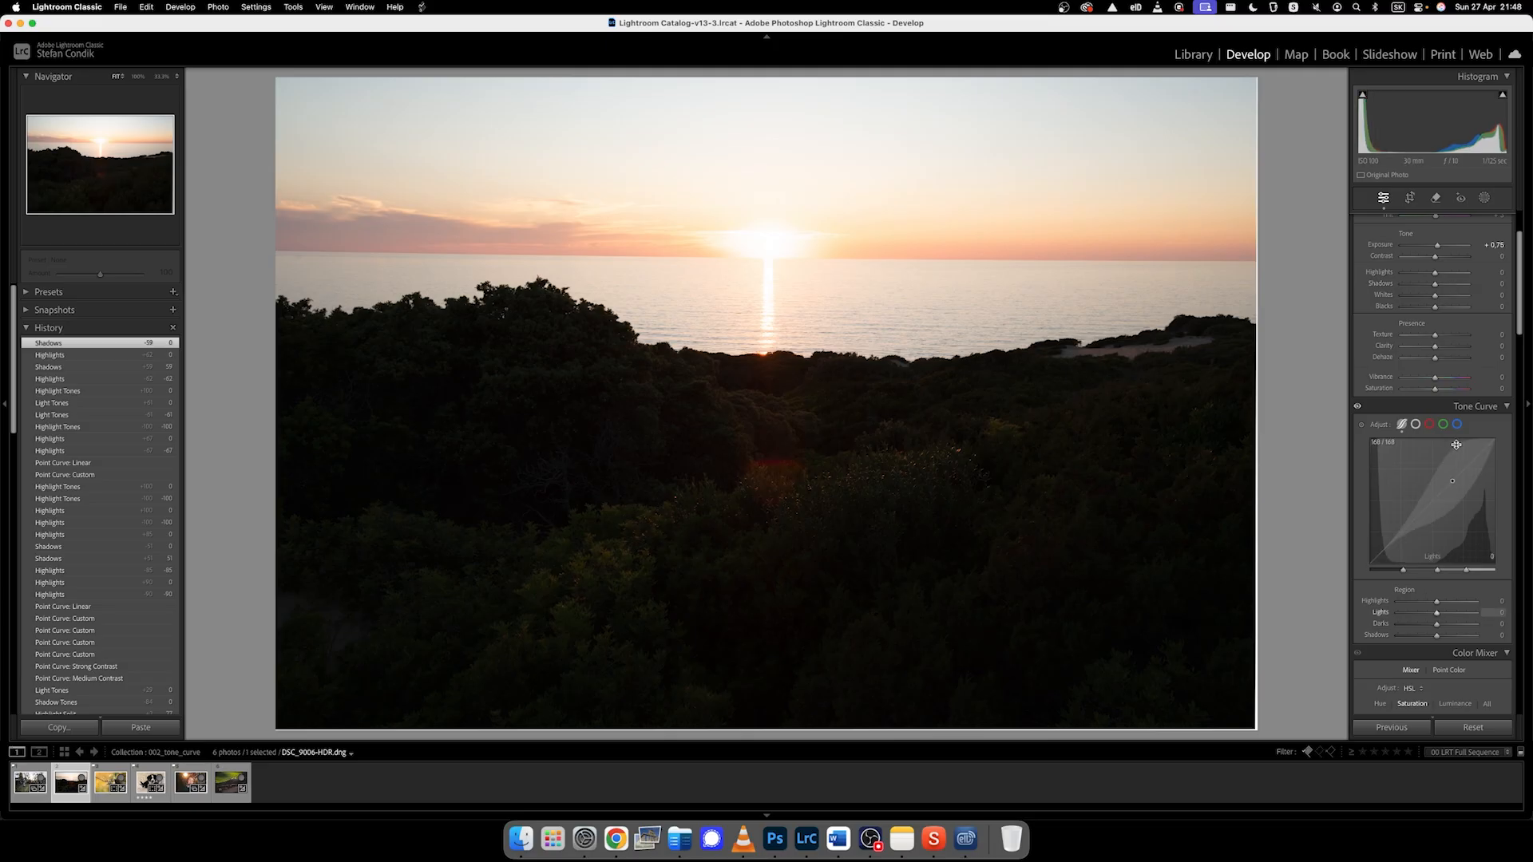
# - On the point curve, try raising a midtone point at input 129 to output 164, and remove it
pyautogui.click(1416, 424)
pyautogui.moveTo(1432, 501)
pyautogui.mouseDown()
pyautogui.moveTo(1431, 517)
pyautogui.moveTo(1432, 472)
pyautogui.moveTo(1433, 486)
pyautogui.mouseUp()
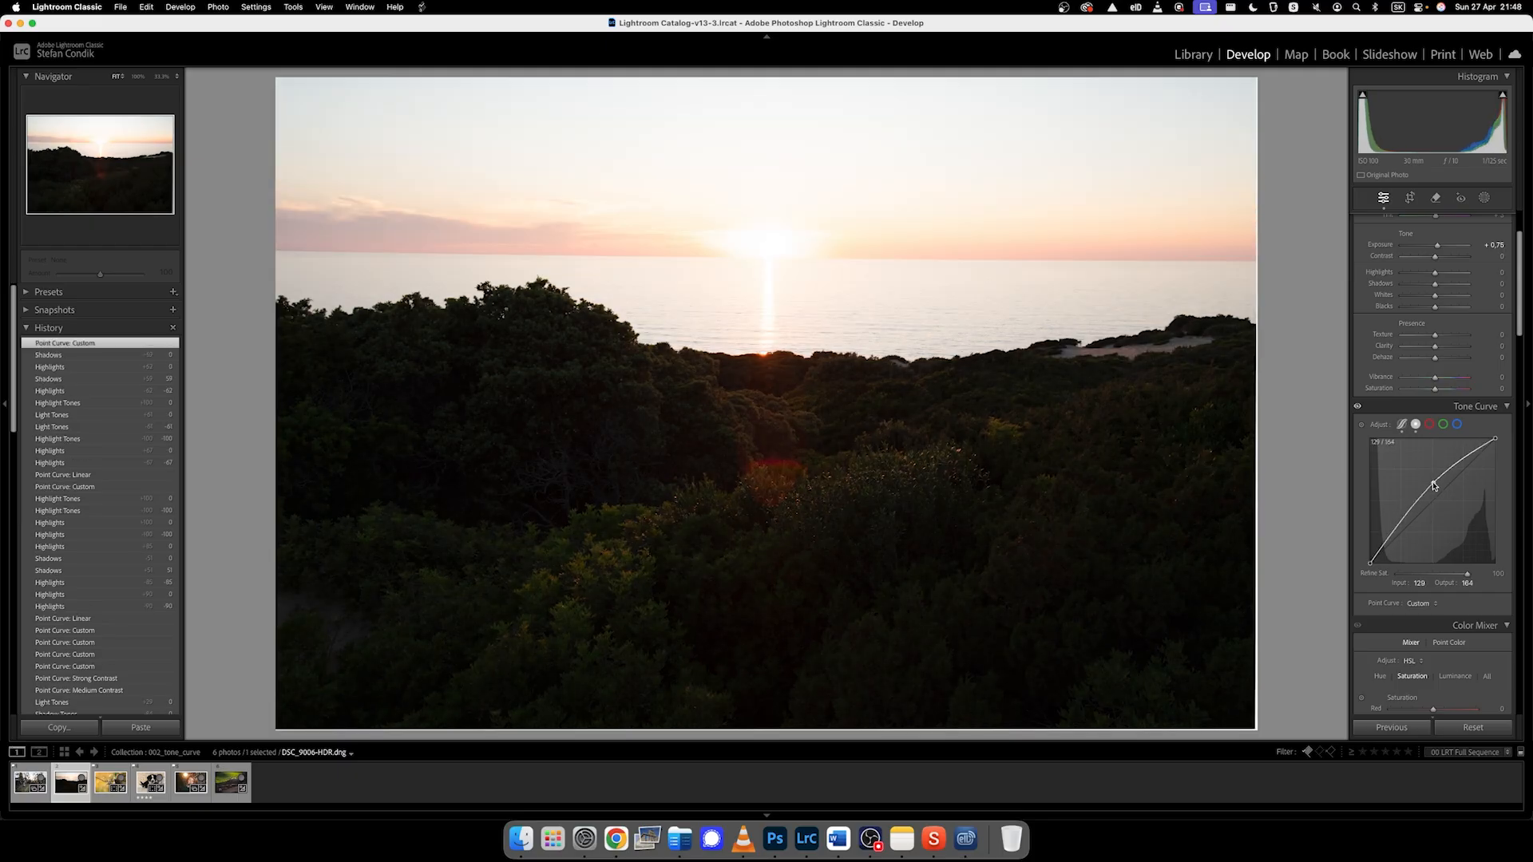
pyautogui.doubleClick(1433, 487)
# - On the parametric curve, try Highlights at -92 with Shadows at +100, and reset both to 0
pyautogui.click(1403, 424)
pyautogui.moveTo(1436, 601); pyautogui.dragTo(1491, 636)
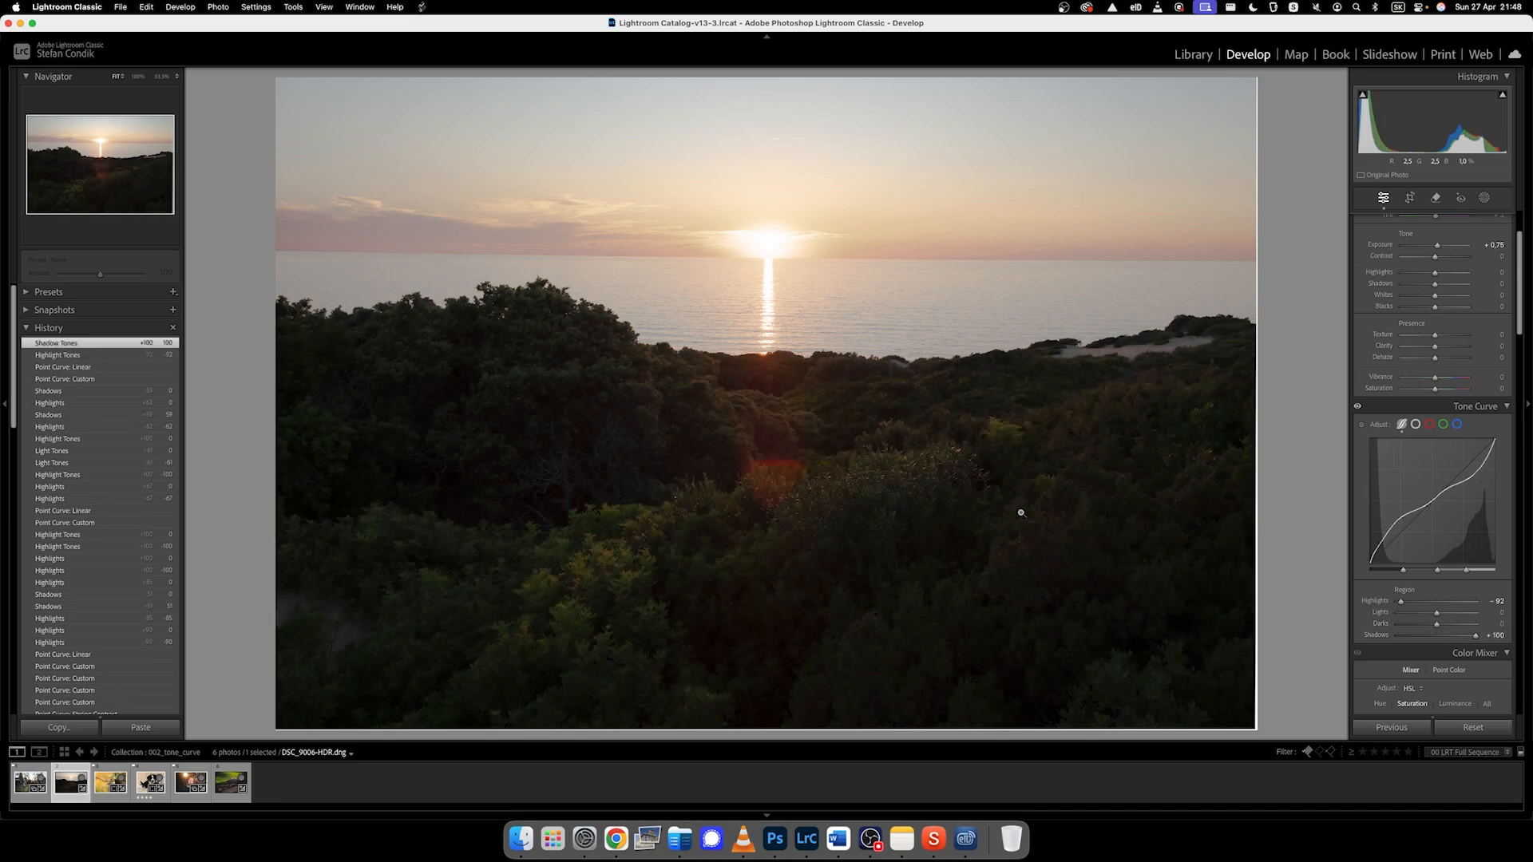
pyautogui.doubleClick(1406, 602)
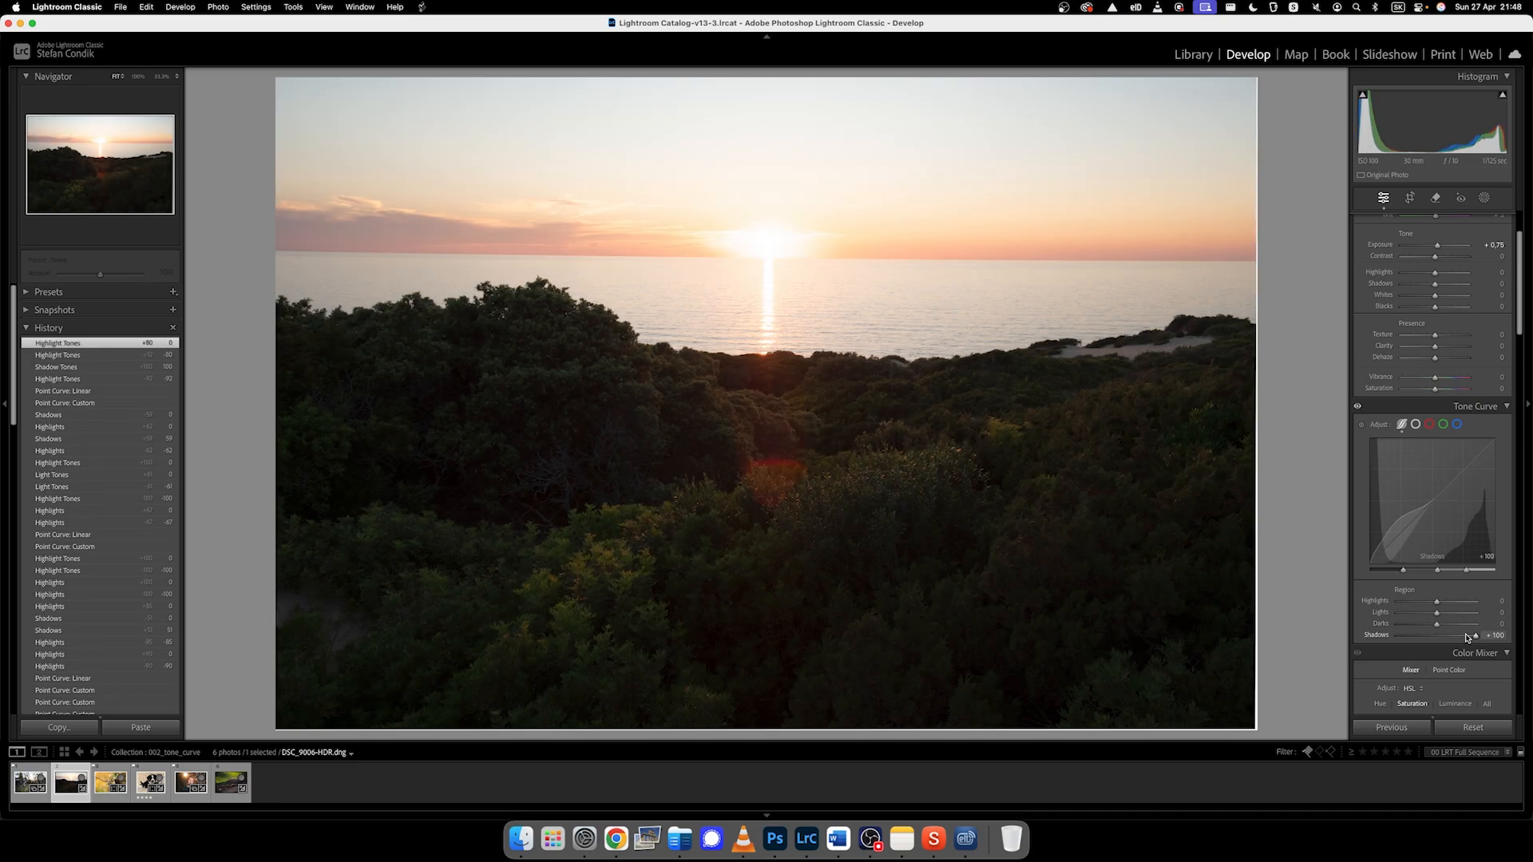
pyautogui.doubleClick(1474, 636)
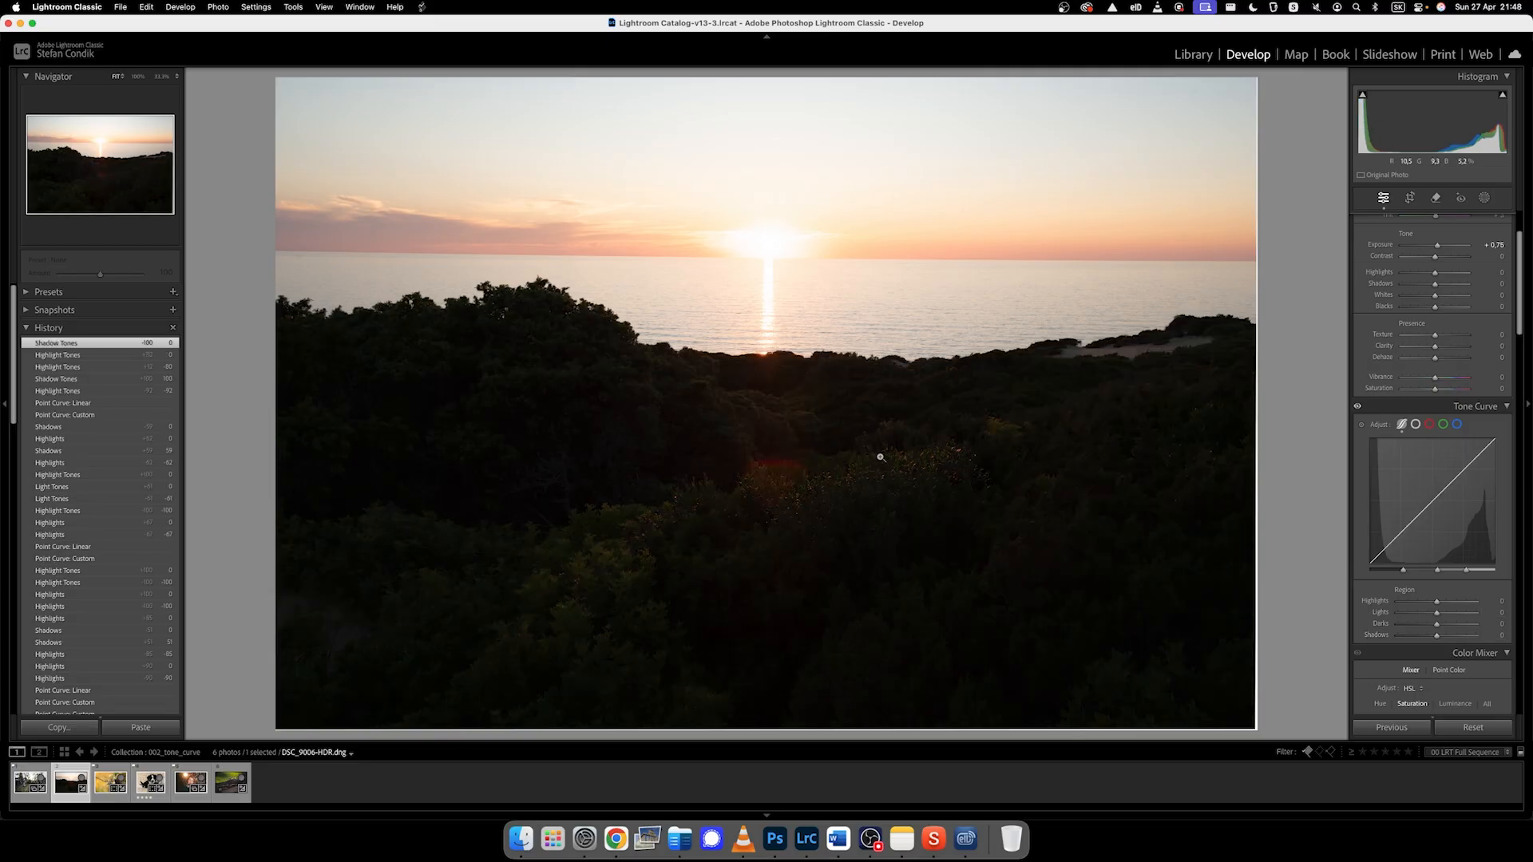
# - Set basic Highlights to -62 and Shadows to +64, and switch the tone curve to the point curve
pyautogui.moveTo(1434, 273)
pyautogui.mouseDown()
pyautogui.moveTo(1414, 272)
pyautogui.moveTo(1454, 289)
pyautogui.mouseUp()
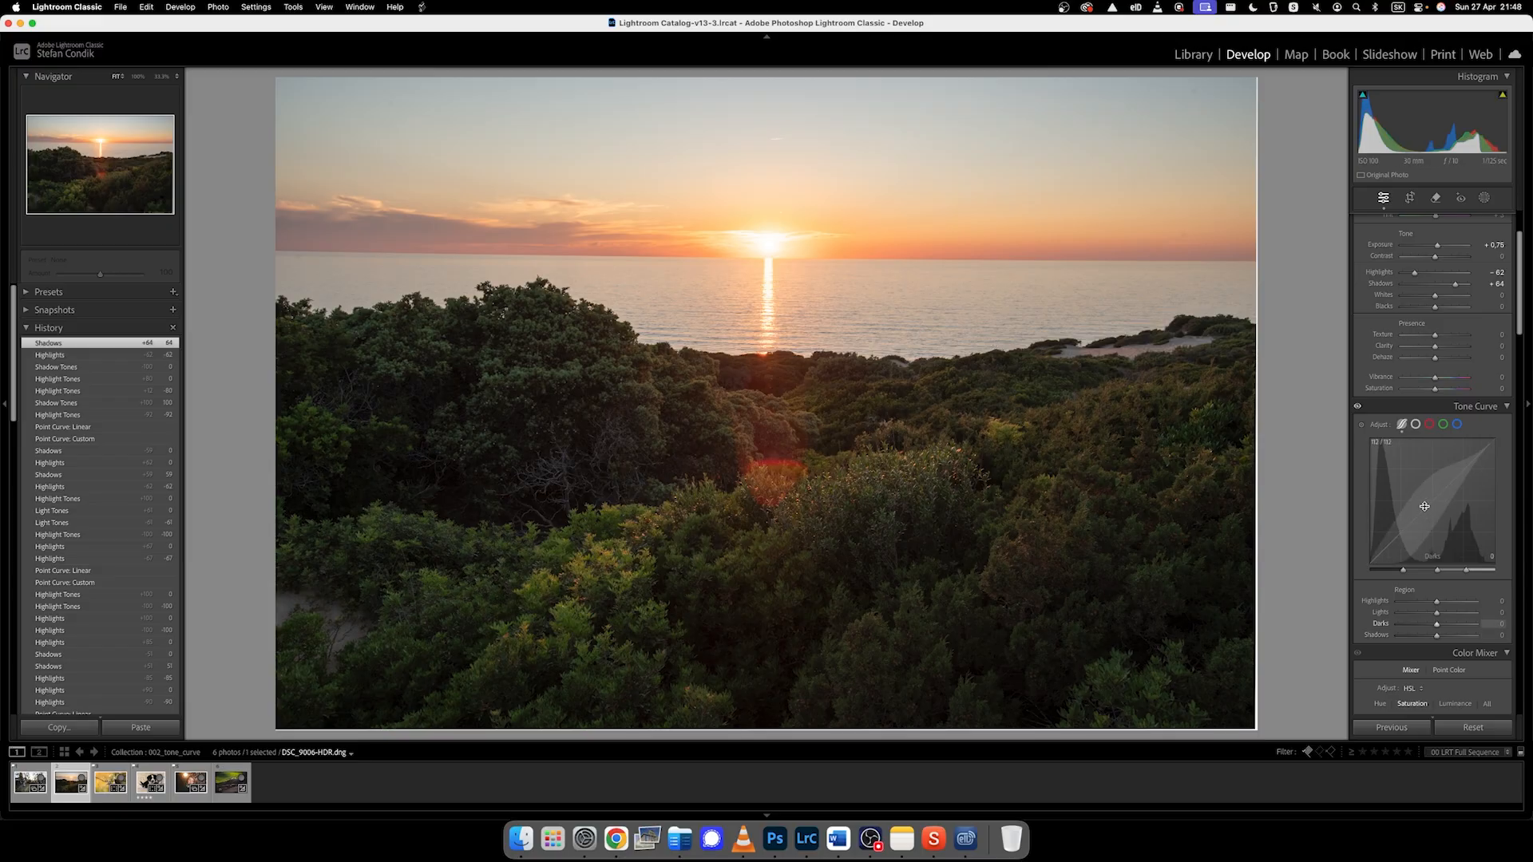
pyautogui.click(1416, 426)
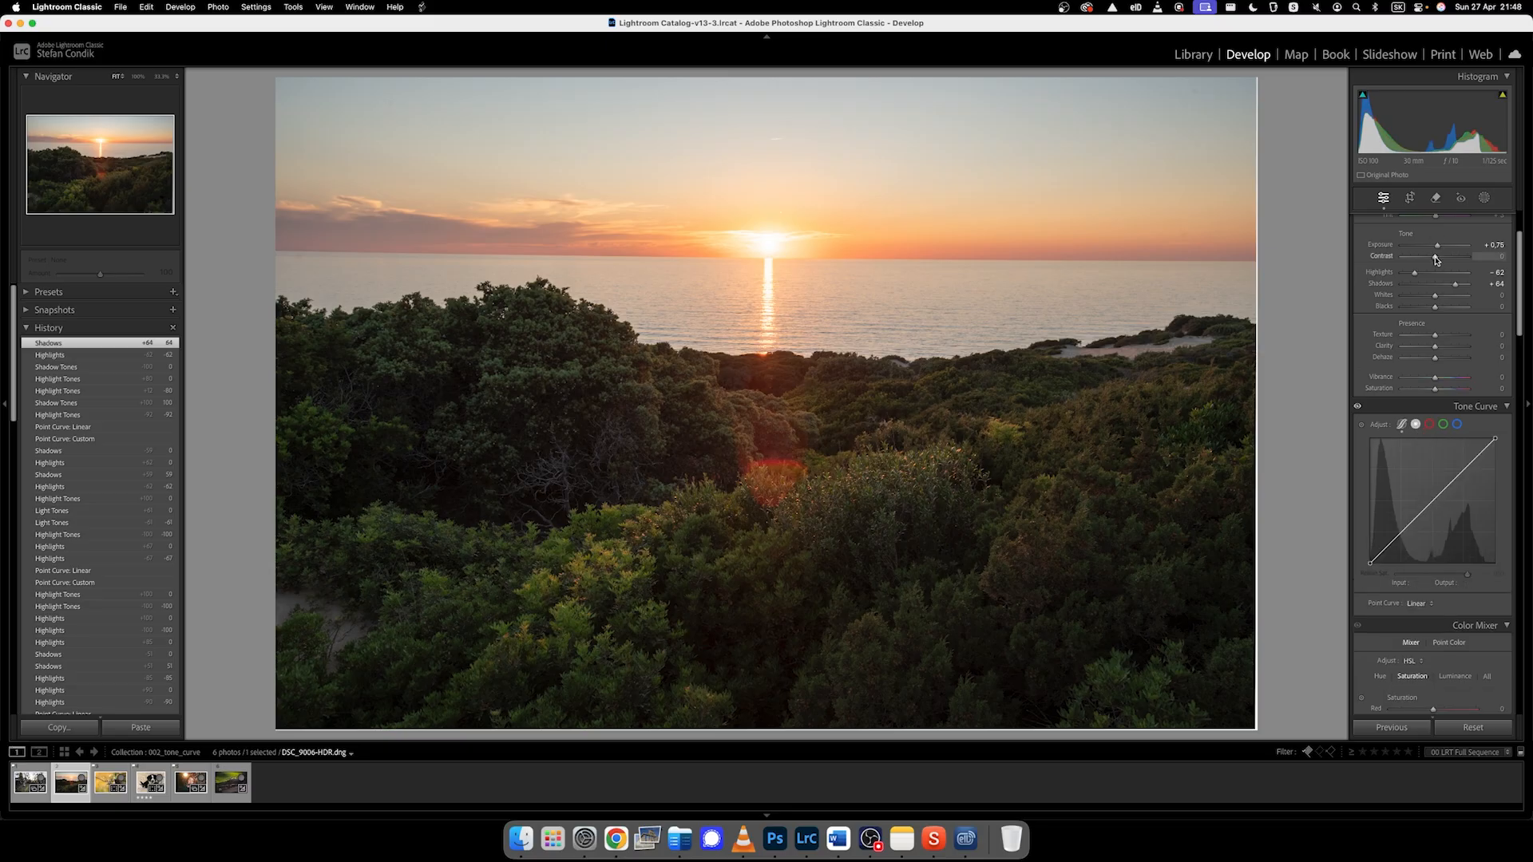
# - Try the basic Contrast adjustment at +64 and +34, and reset it to 0
pyautogui.scroll(3, 1435, 259)
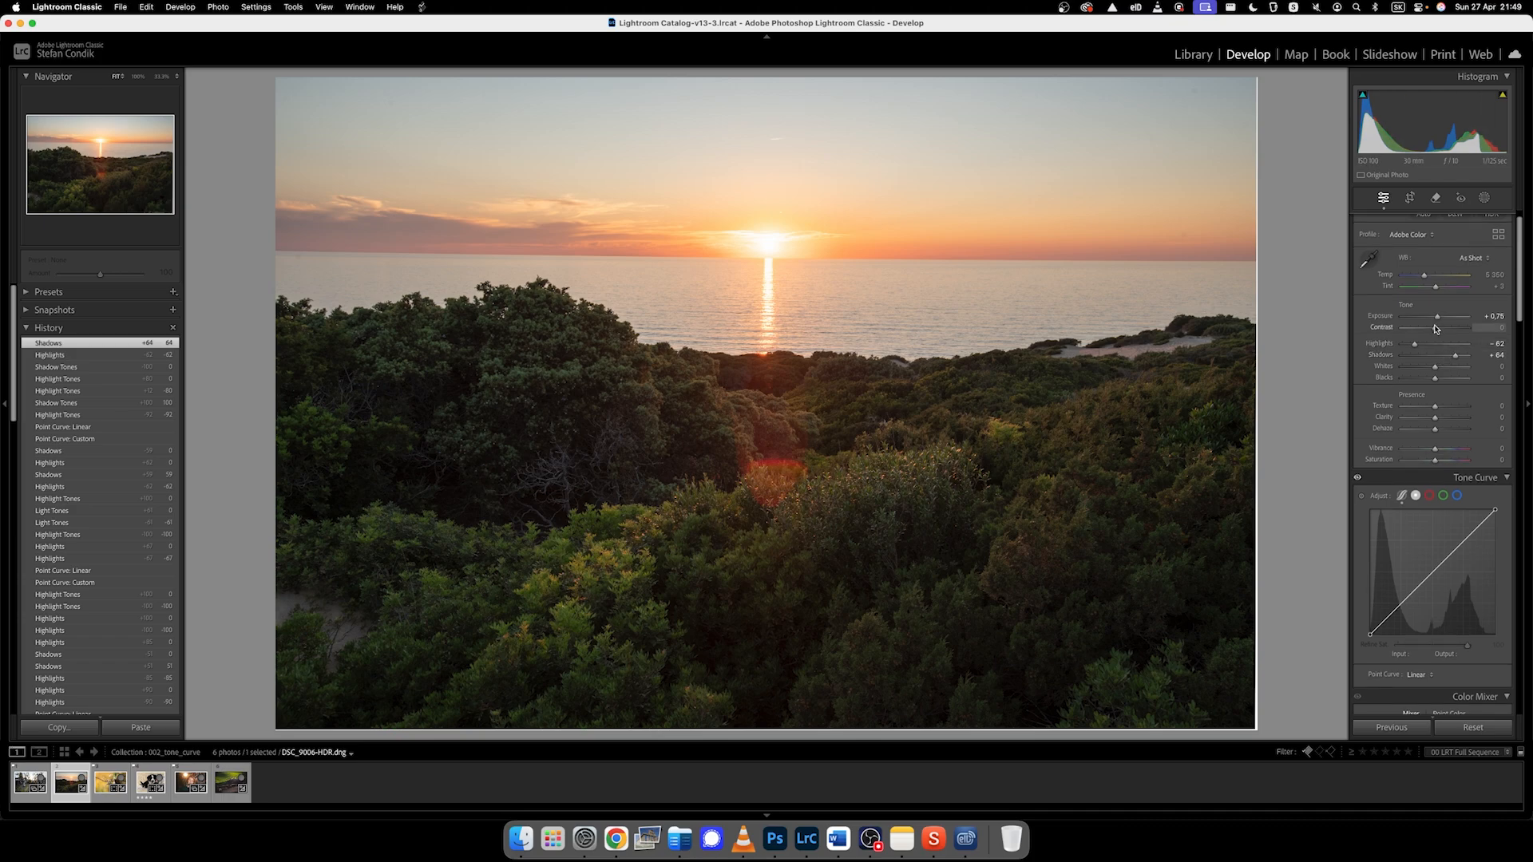
pyautogui.moveTo(1433, 330); pyautogui.dragTo(1455, 335)
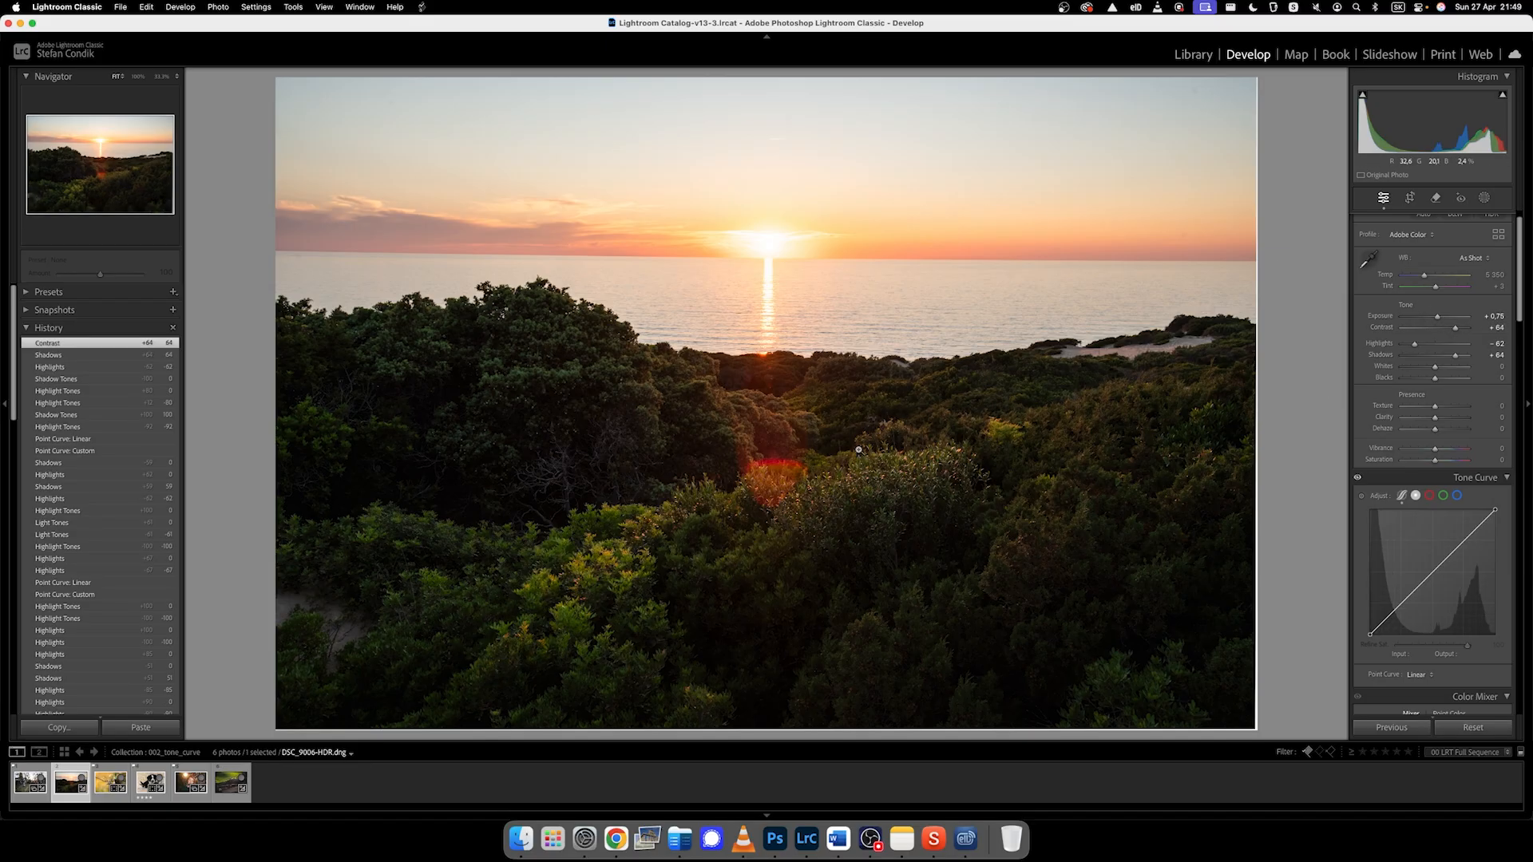
pyautogui.moveTo(1456, 331); pyautogui.dragTo(1447, 329)
pyautogui.doubleClick(1447, 328)
pyautogui.scroll(-1, 1421, 573)
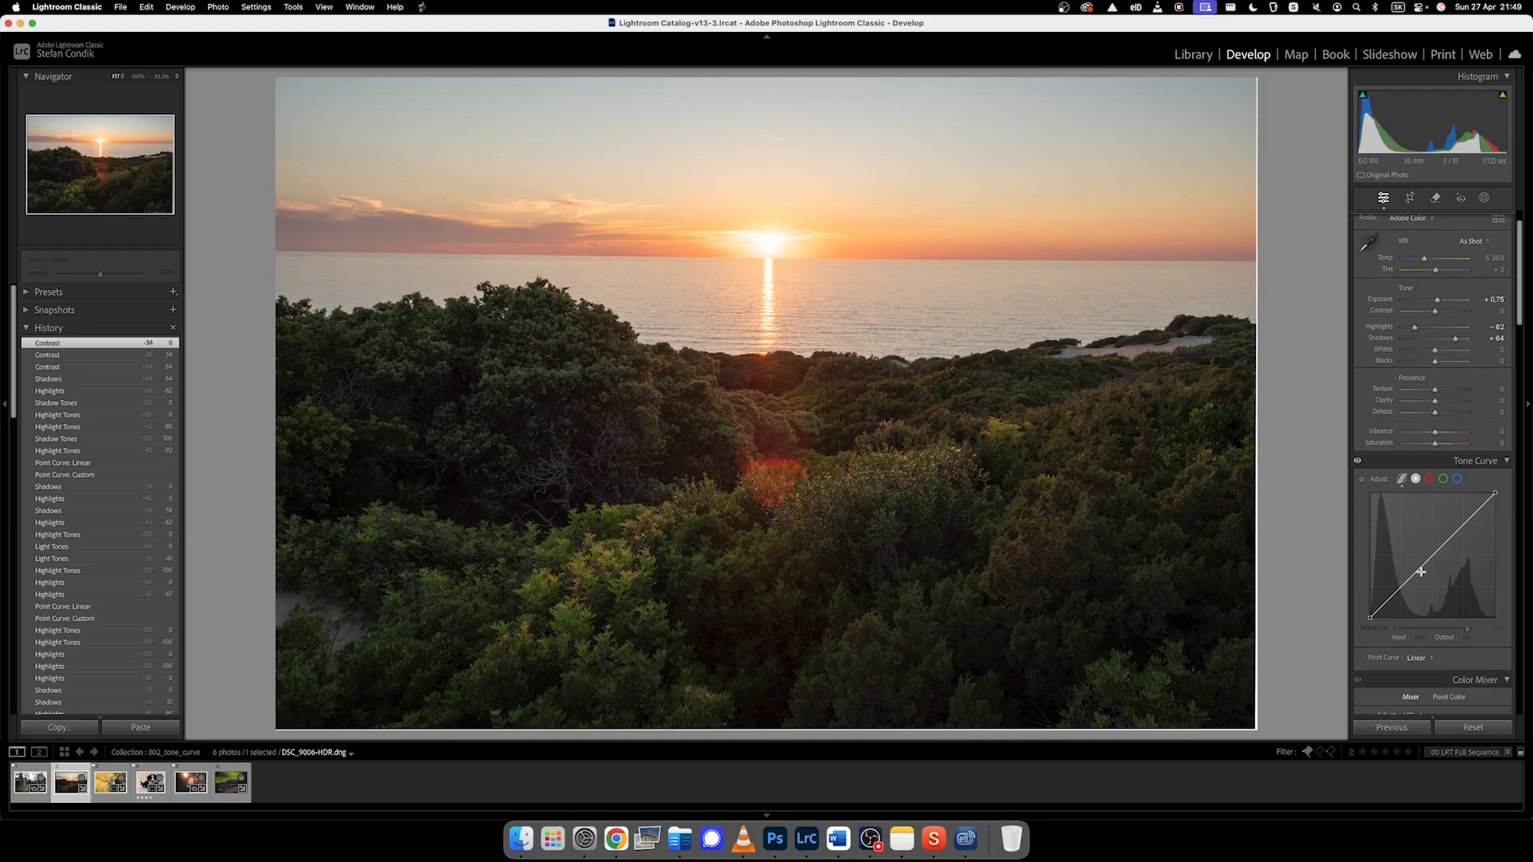
# - Add a point curve midtone point at input 121, output 140, and pull a shadow point at input 86 slightly down
pyautogui.scroll(-2, 1421, 572)
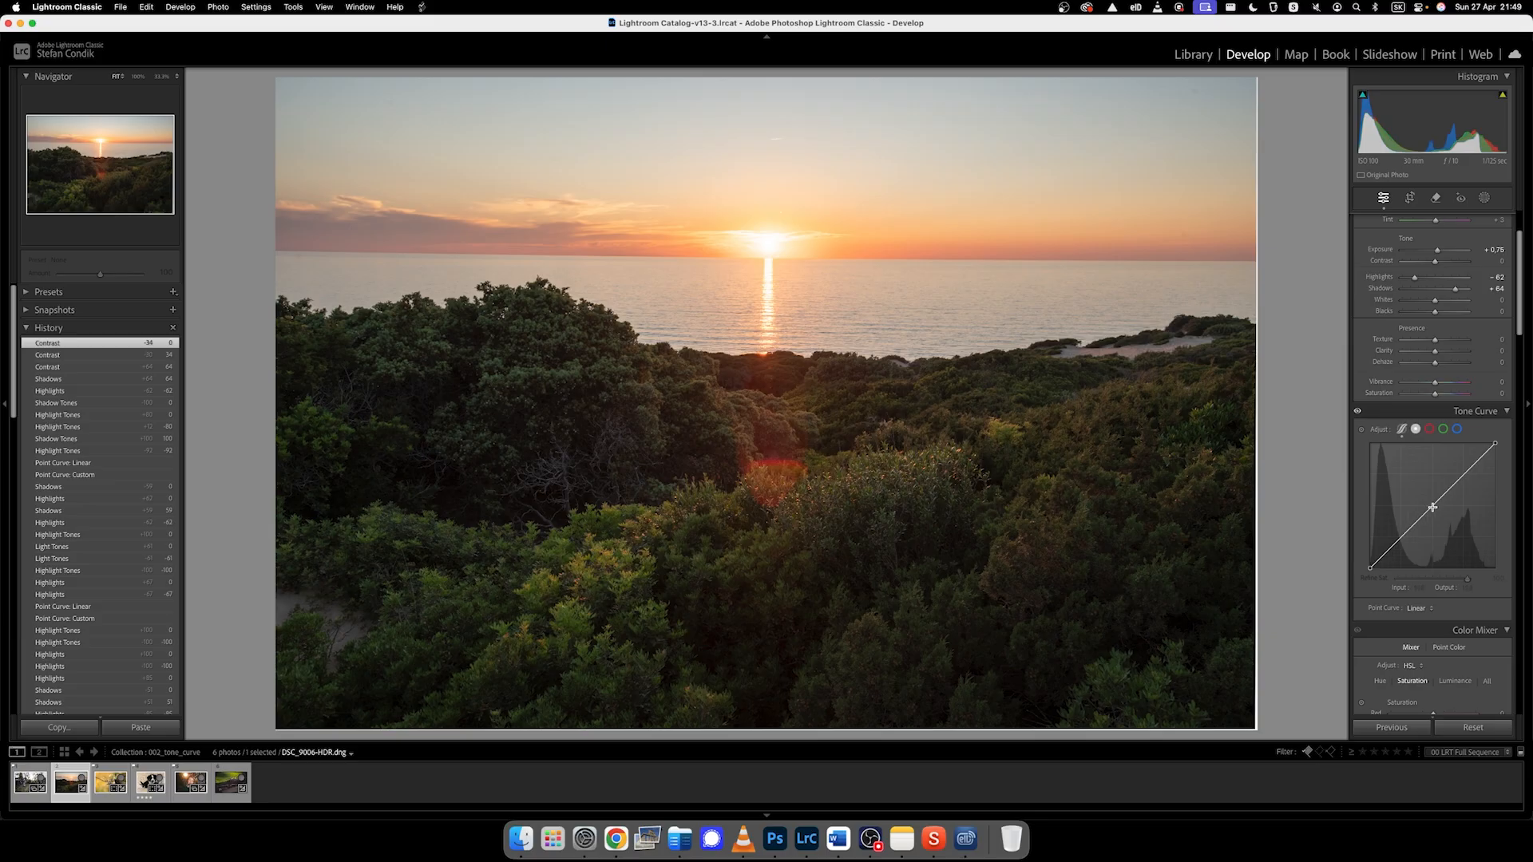
pyautogui.click(1428, 507)
pyautogui.moveTo(1428, 507); pyautogui.dragTo(1429, 499)
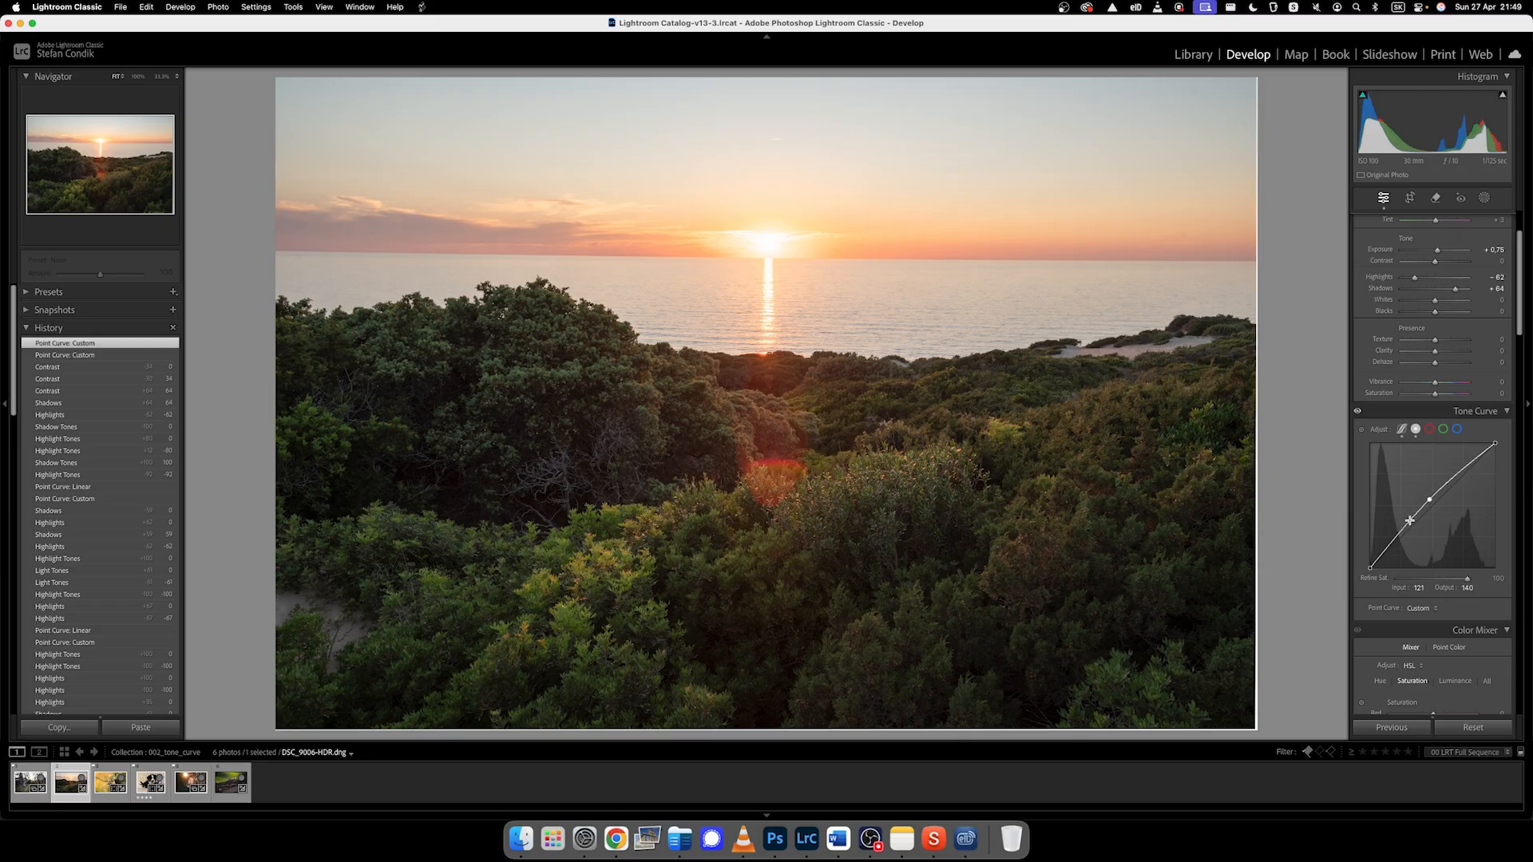
pyautogui.click(1410, 519)
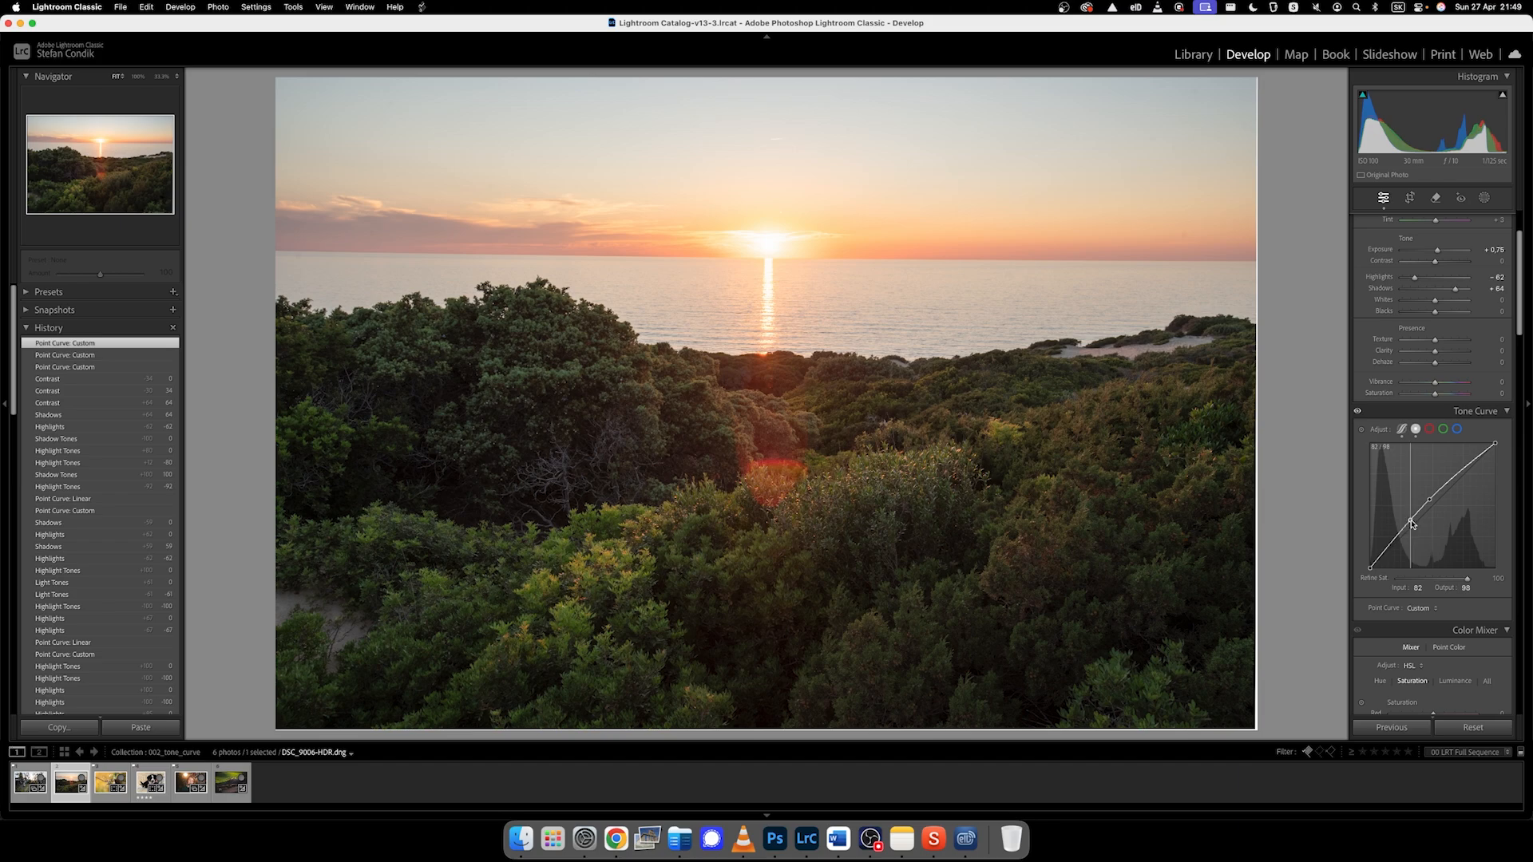
pyautogui.moveTo(1411, 523); pyautogui.dragTo(1412, 527)
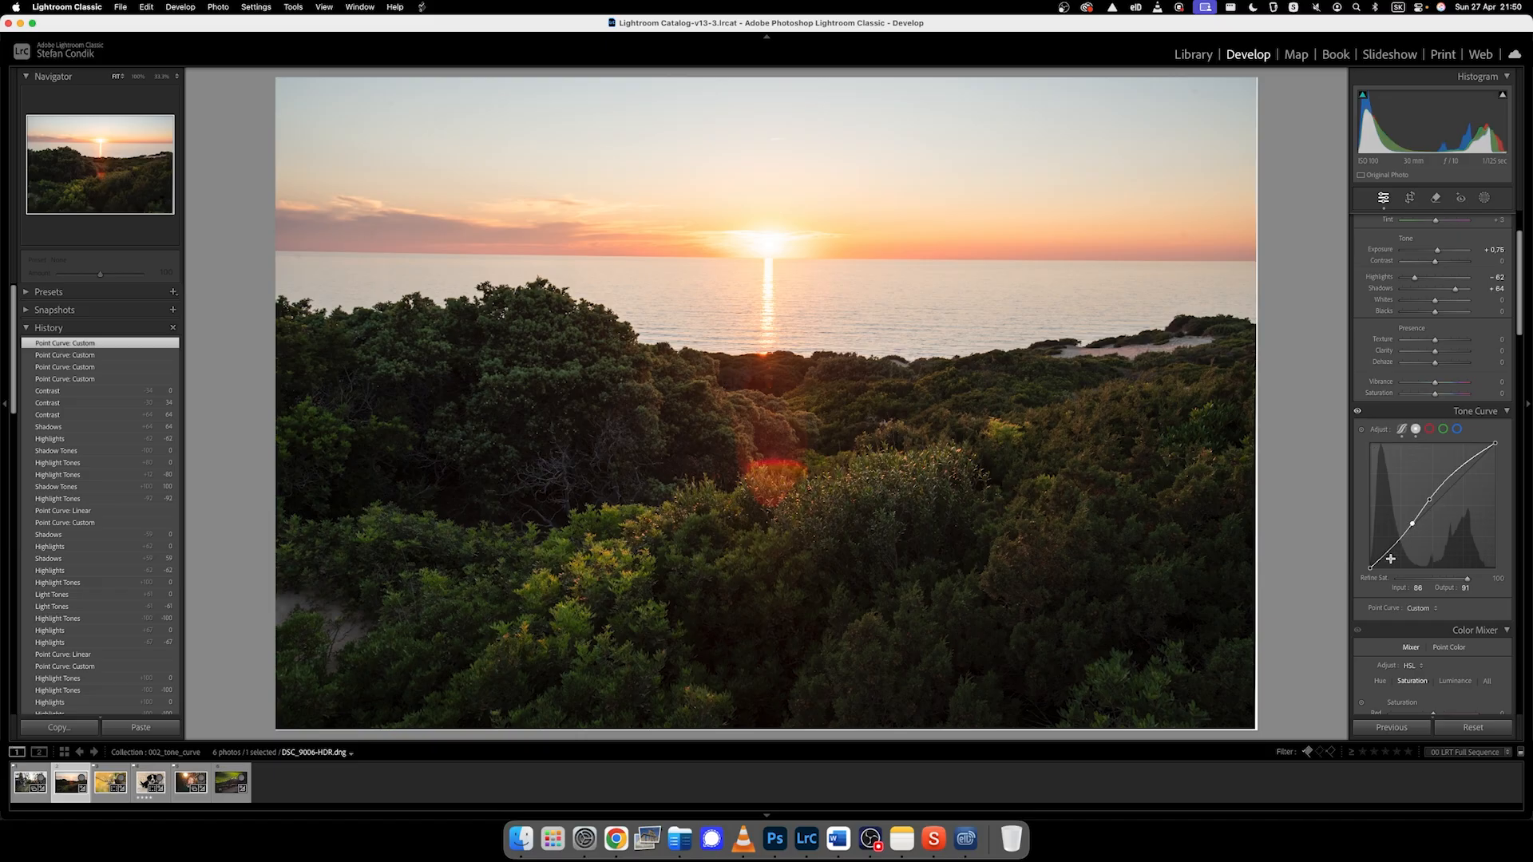
# - Add highlight points to the point curve and bend it sharply, with points at about 154/117 and 199/202
pyautogui.click(1454, 473)
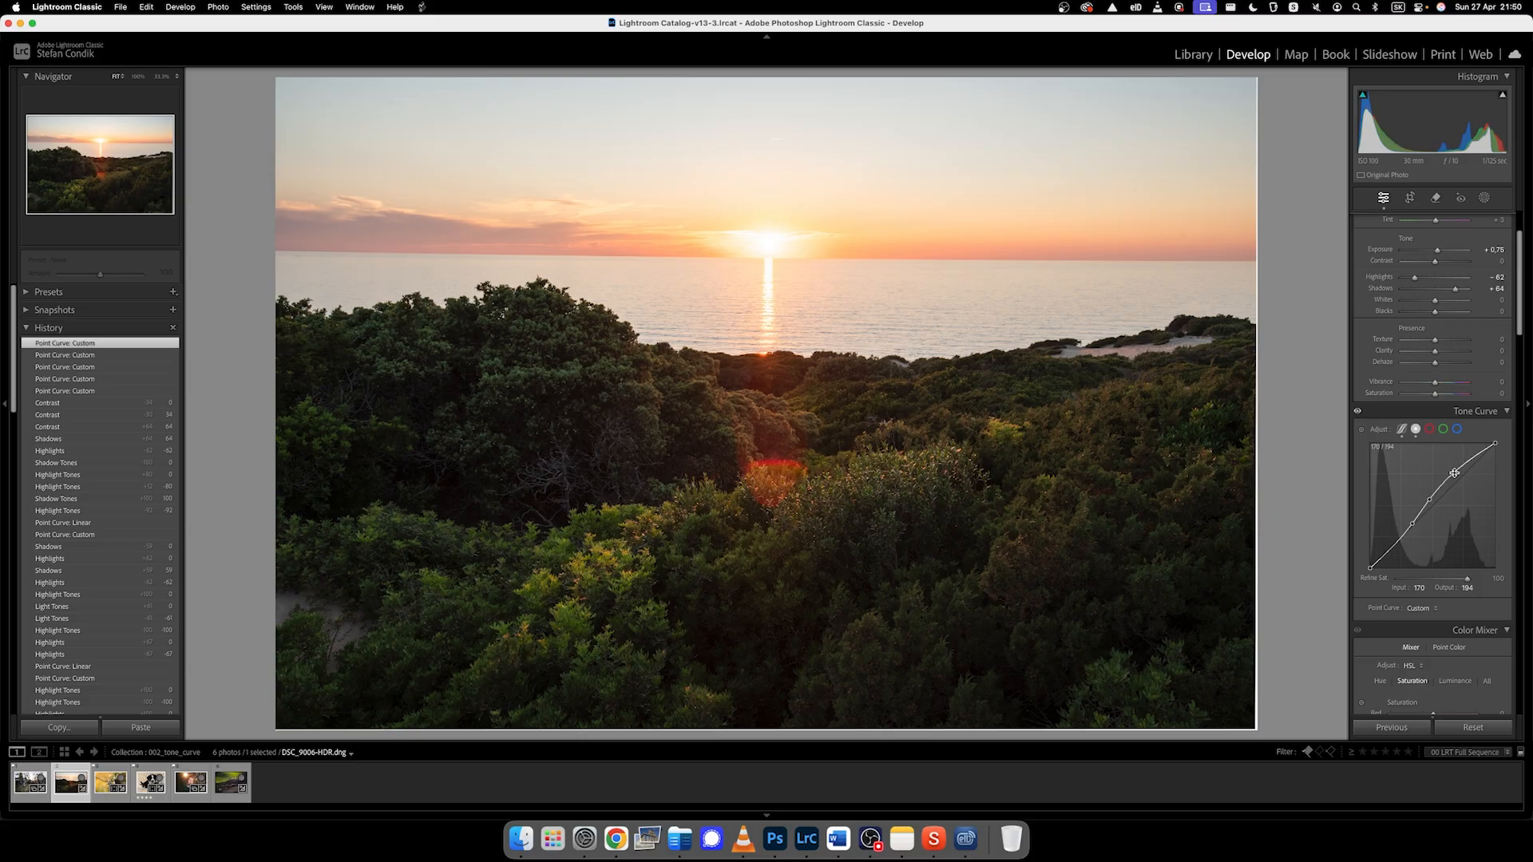
pyautogui.moveTo(1454, 474); pyautogui.dragTo(1444, 512)
pyautogui.moveTo(1443, 511); pyautogui.dragTo(1445, 510)
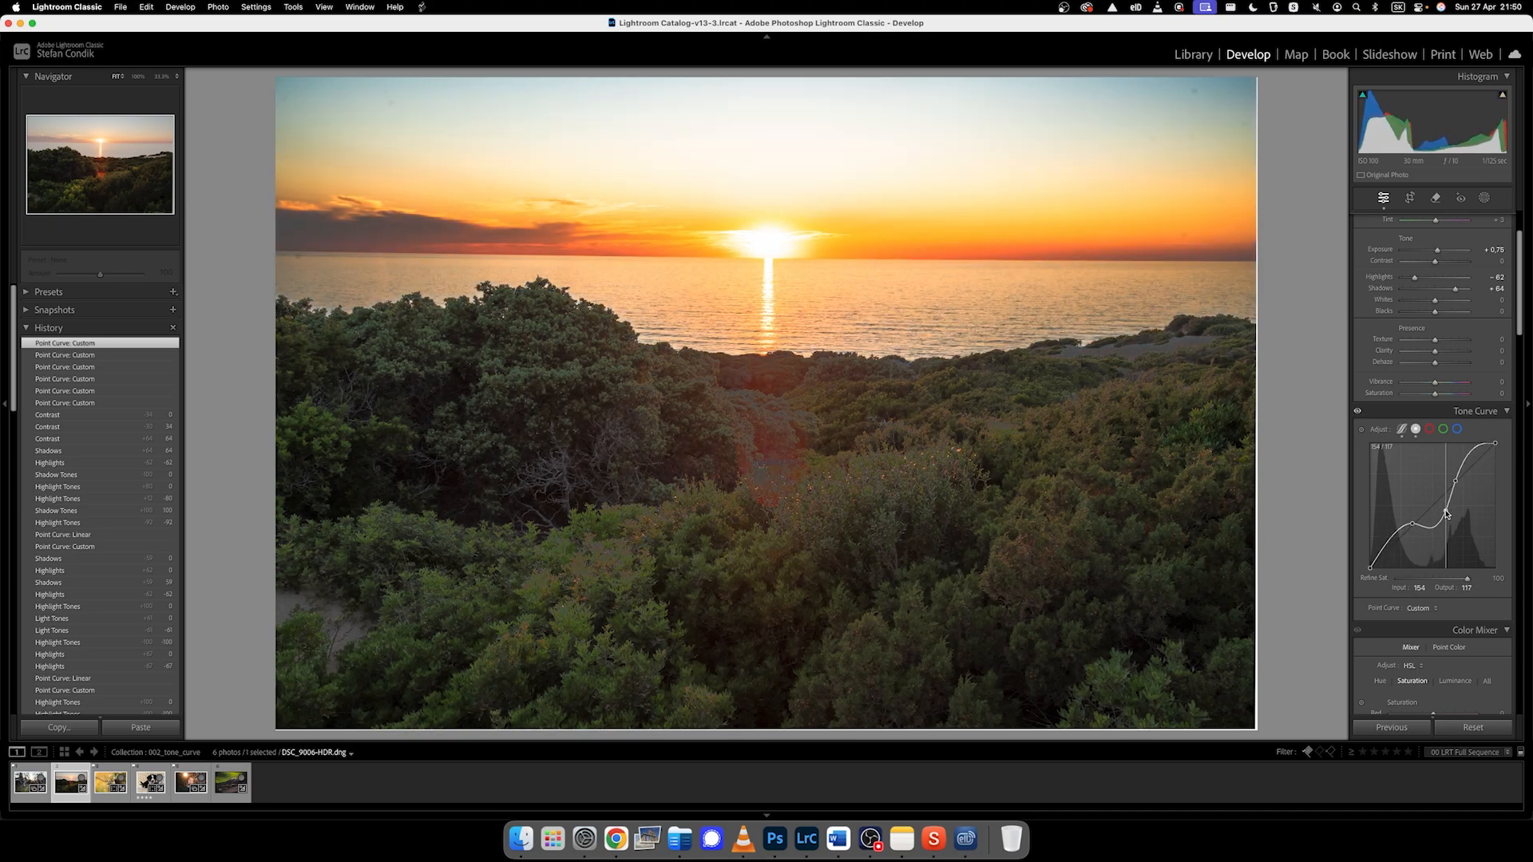
pyautogui.moveTo(1470, 451); pyautogui.dragTo(1467, 469)
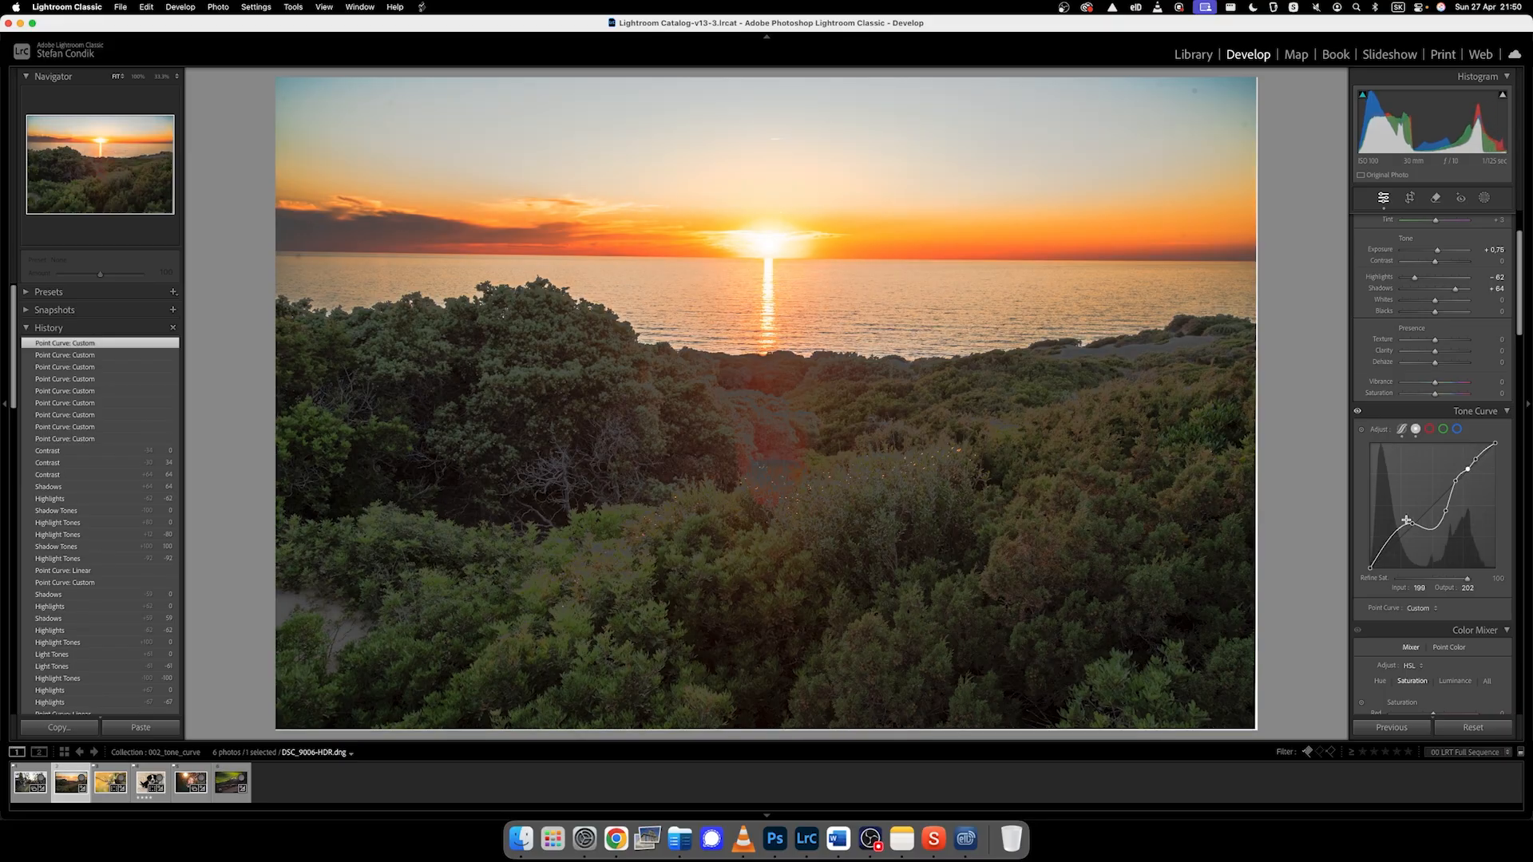
# - Flatten the distorted point curve and remove its added points one by one to restore the linear curve
pyautogui.click(1388, 540)
pyautogui.moveTo(1396, 531); pyautogui.dragTo(1431, 498)
pyautogui.doubleClick(1429, 497)
pyautogui.doubleClick(1455, 480)
pyautogui.doubleClick(1467, 469)
pyautogui.doubleClick(1475, 461)
pyautogui.doubleClick(1474, 462)
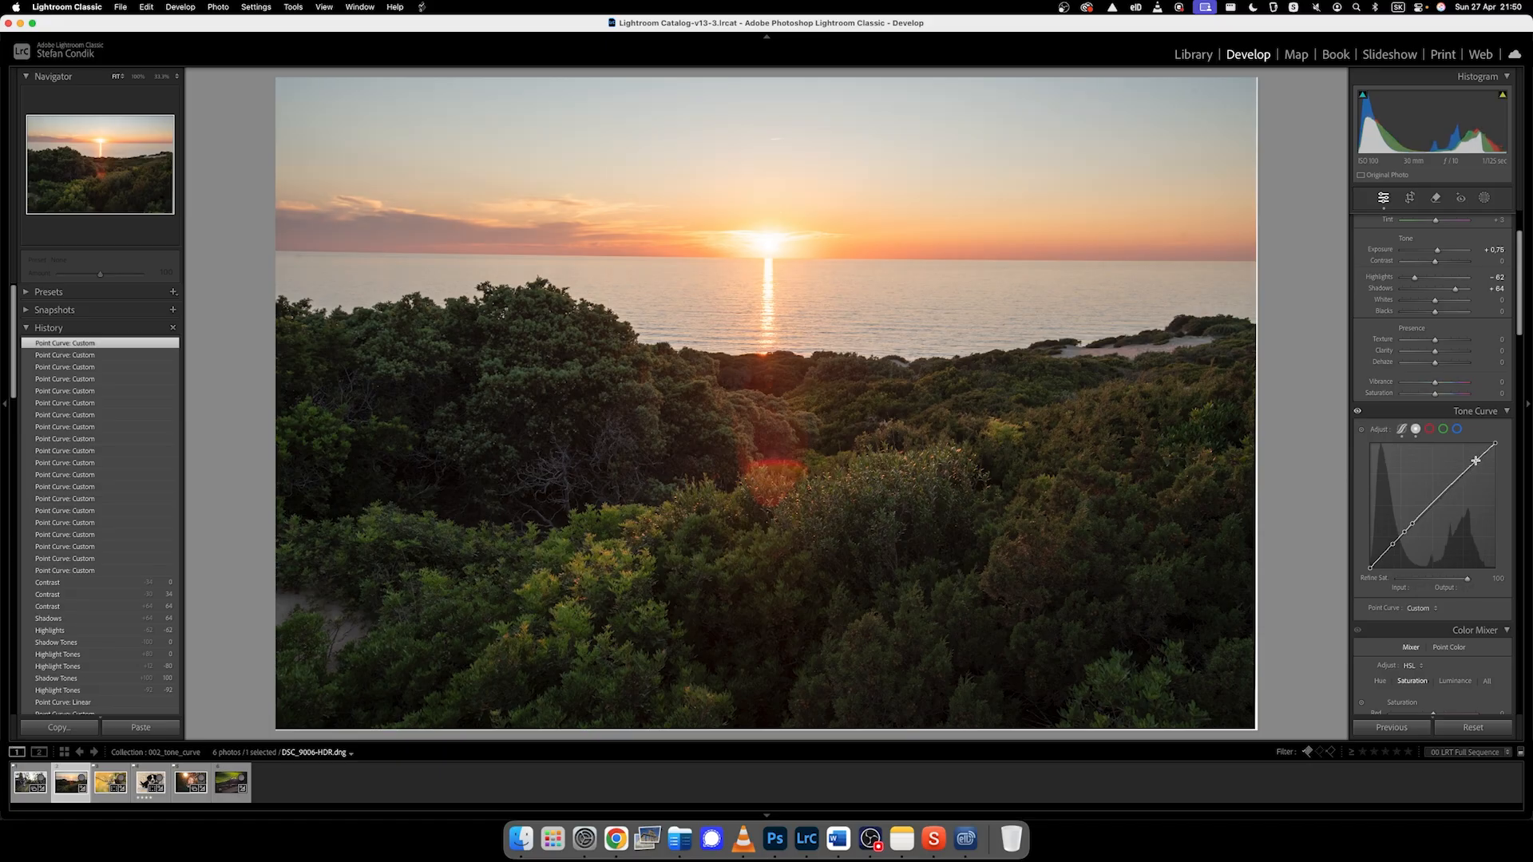
pyautogui.doubleClick(1411, 524)
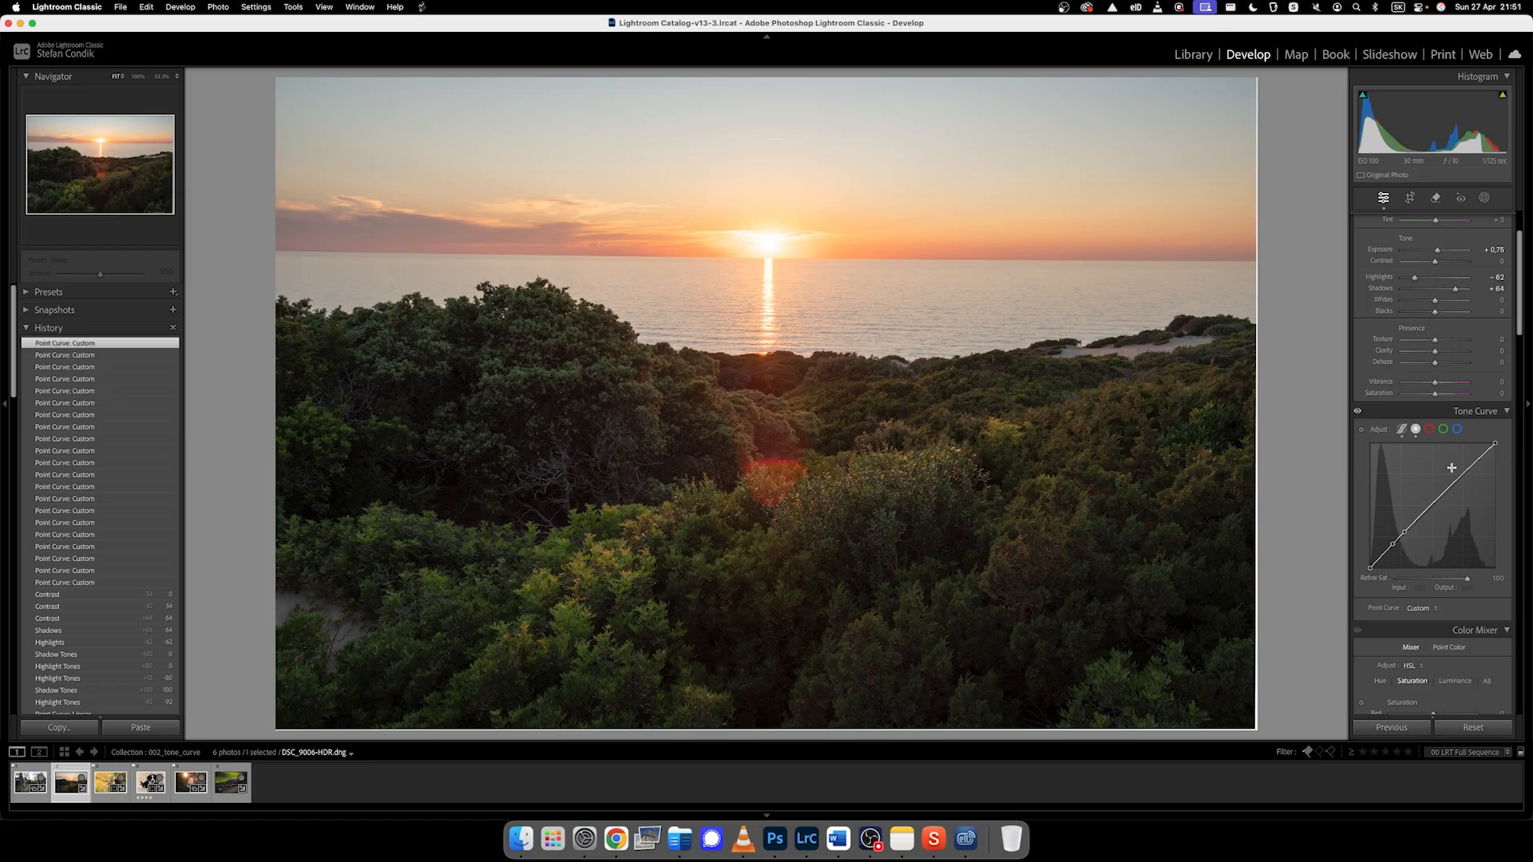
pyautogui.doubleClick(1404, 531)
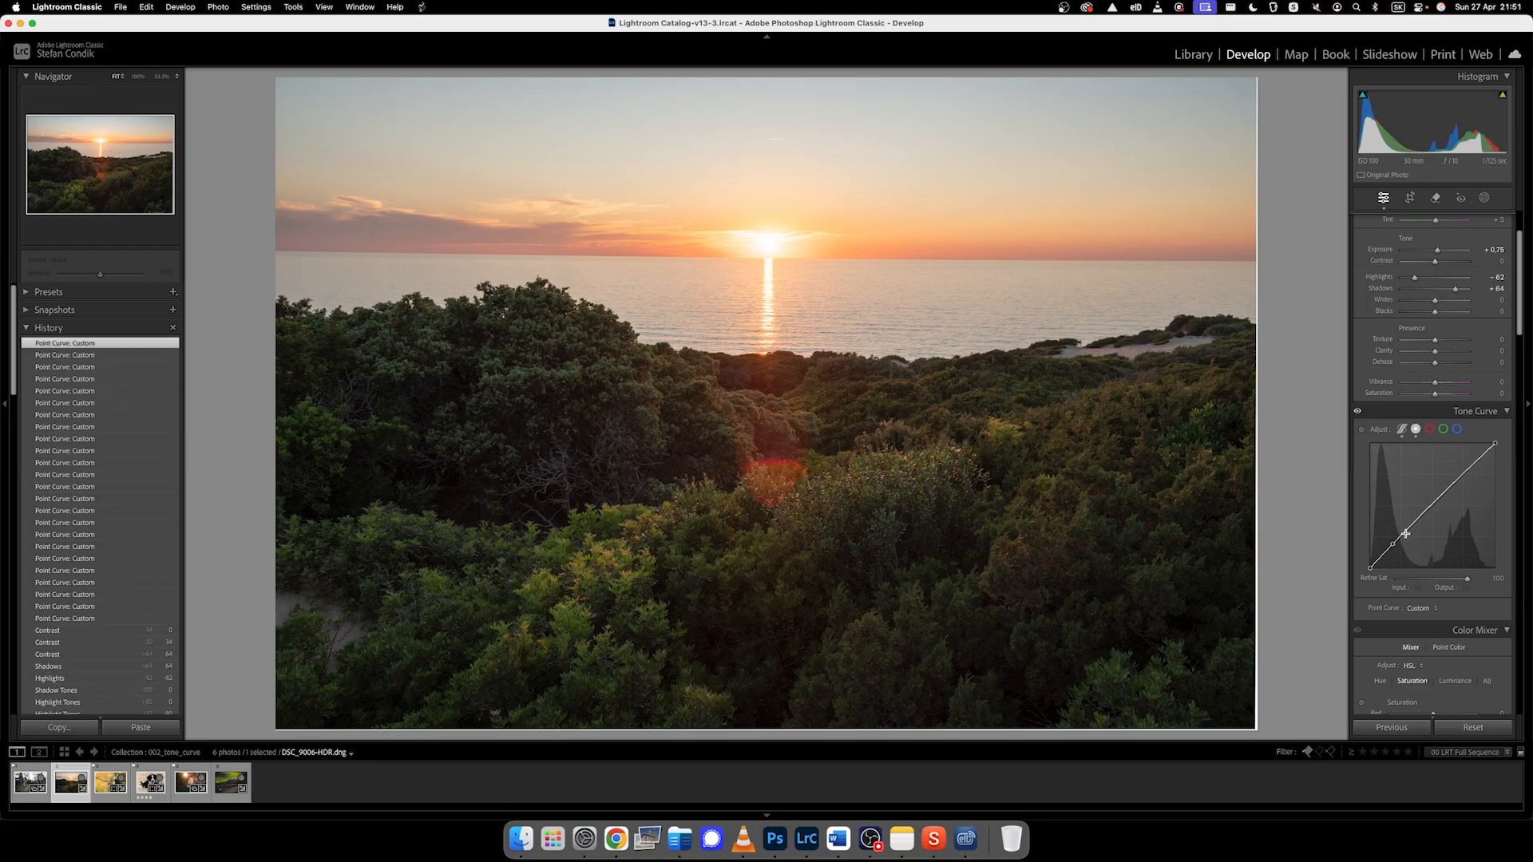
pyautogui.doubleClick(1392, 544)
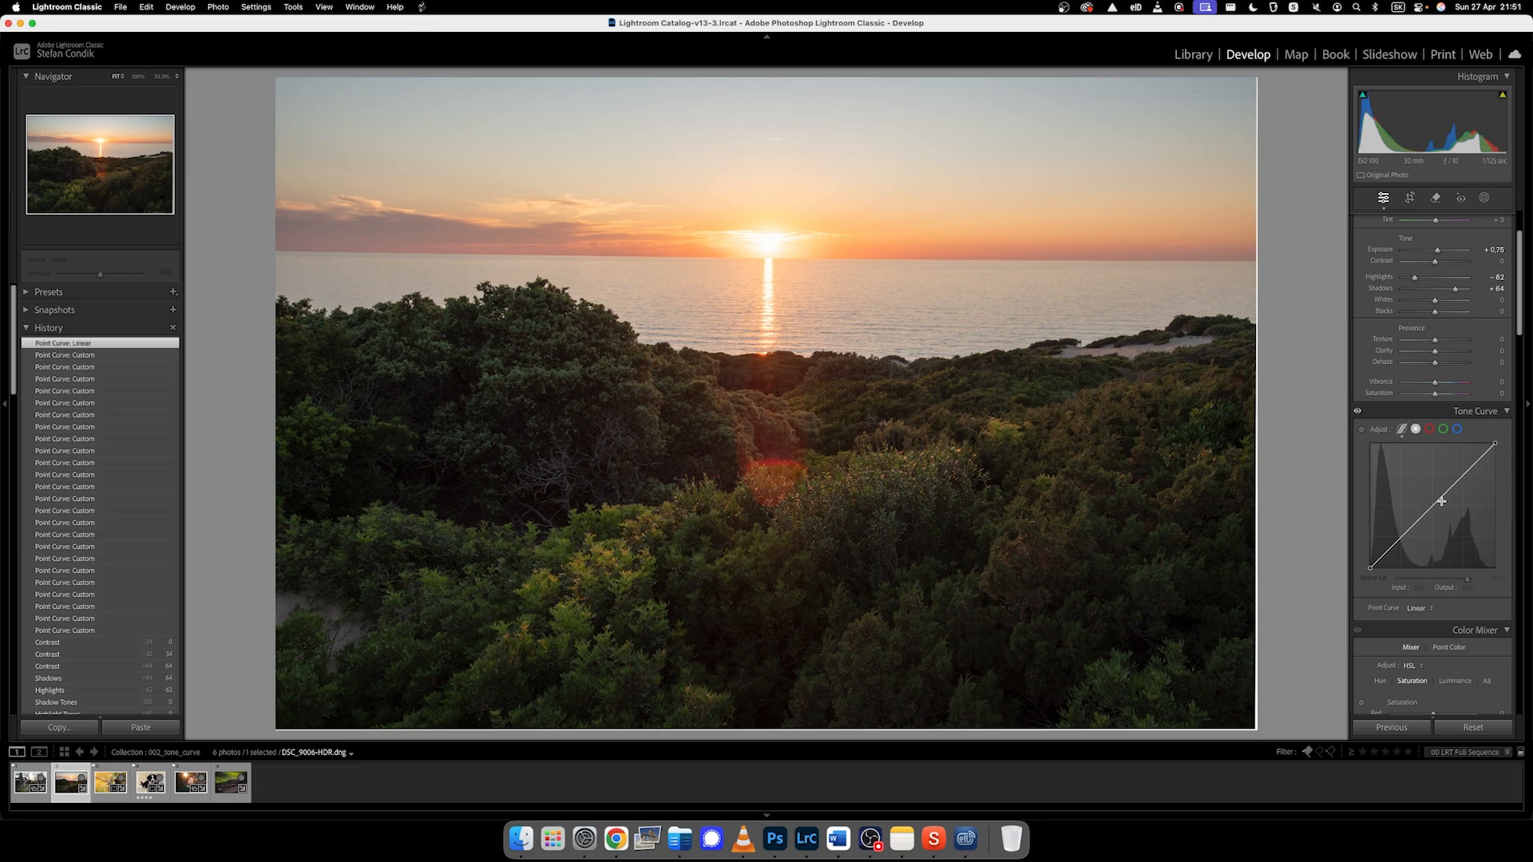
# - Place shadow, midtone and highlight points on the linear point curve and move the midtone point to input 128, output 134
pyautogui.doubleClick(1431, 506)
pyautogui.click(1435, 503)
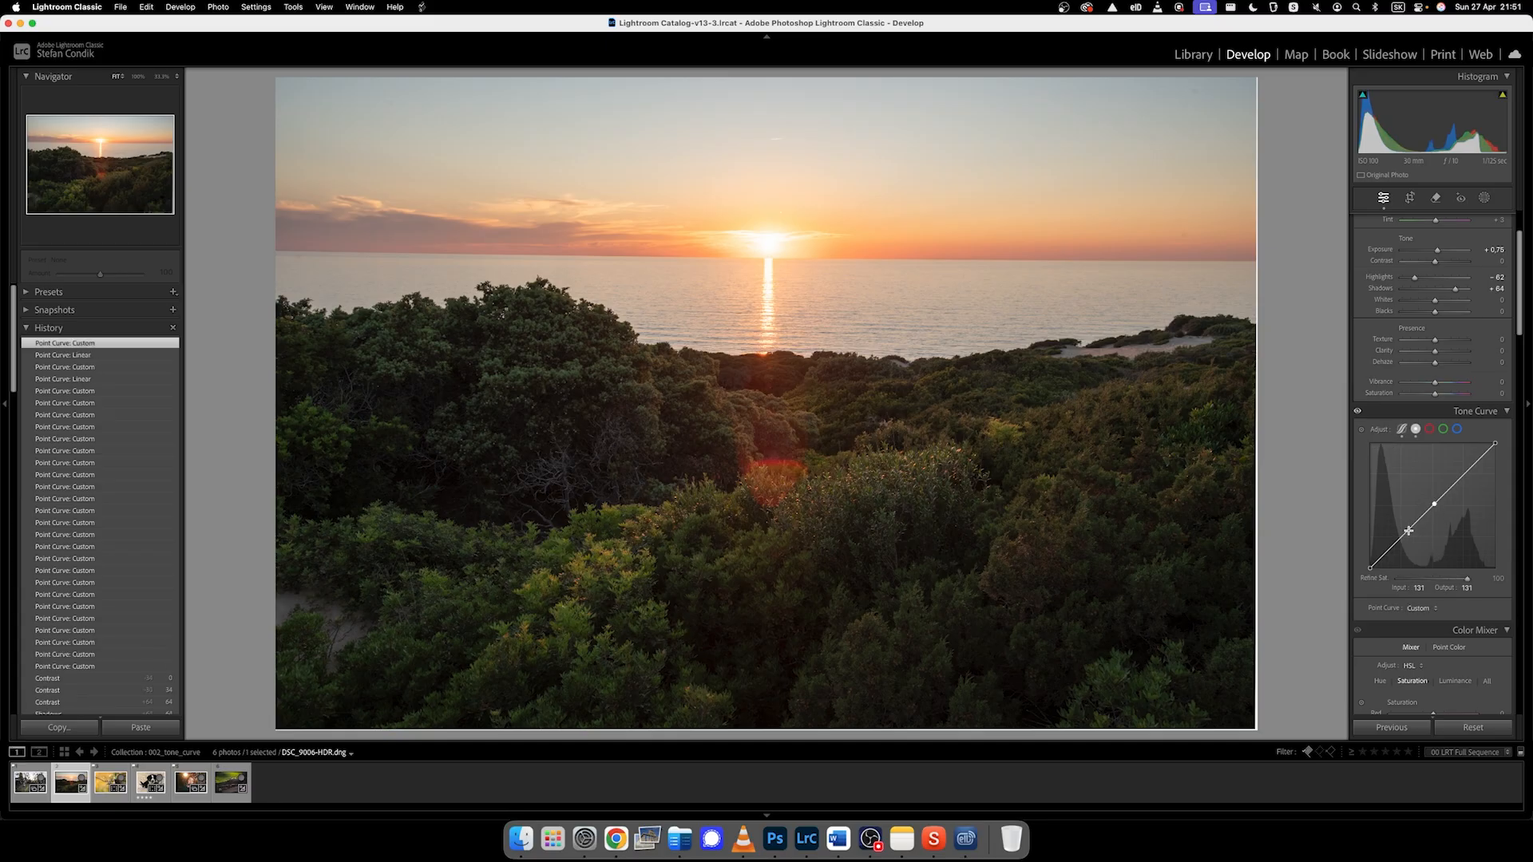
pyautogui.click(1461, 476)
pyautogui.click(1403, 534)
pyautogui.moveTo(1434, 504)
pyautogui.mouseDown()
pyautogui.moveTo(1418, 481)
pyautogui.moveTo(1433, 503)
pyautogui.mouseUp()
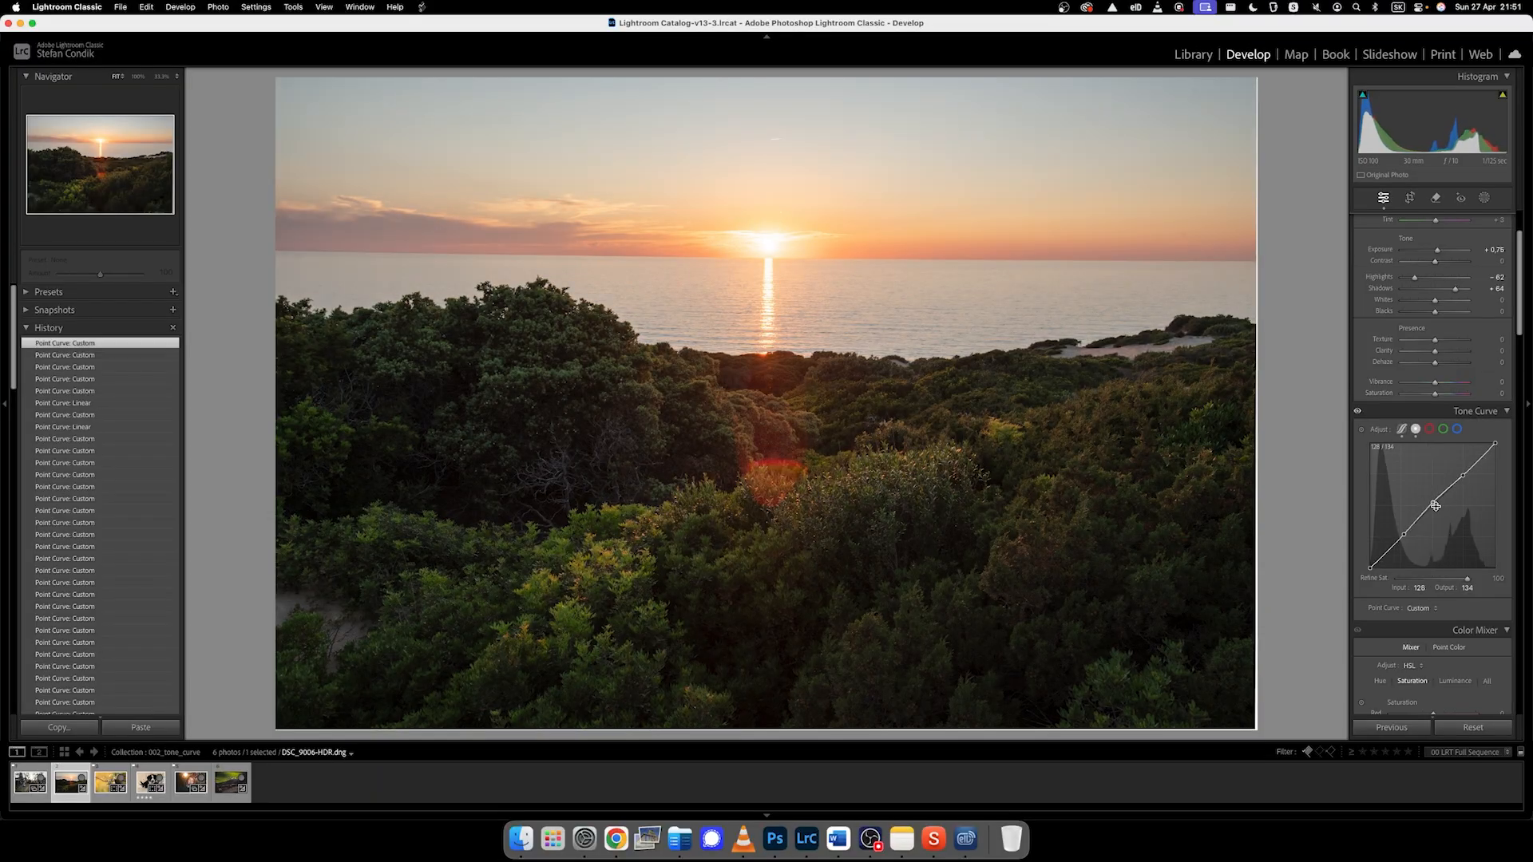
# - Remove the midtone, highlight and shadow points from the point curve
pyautogui.doubleClick(1433, 502)
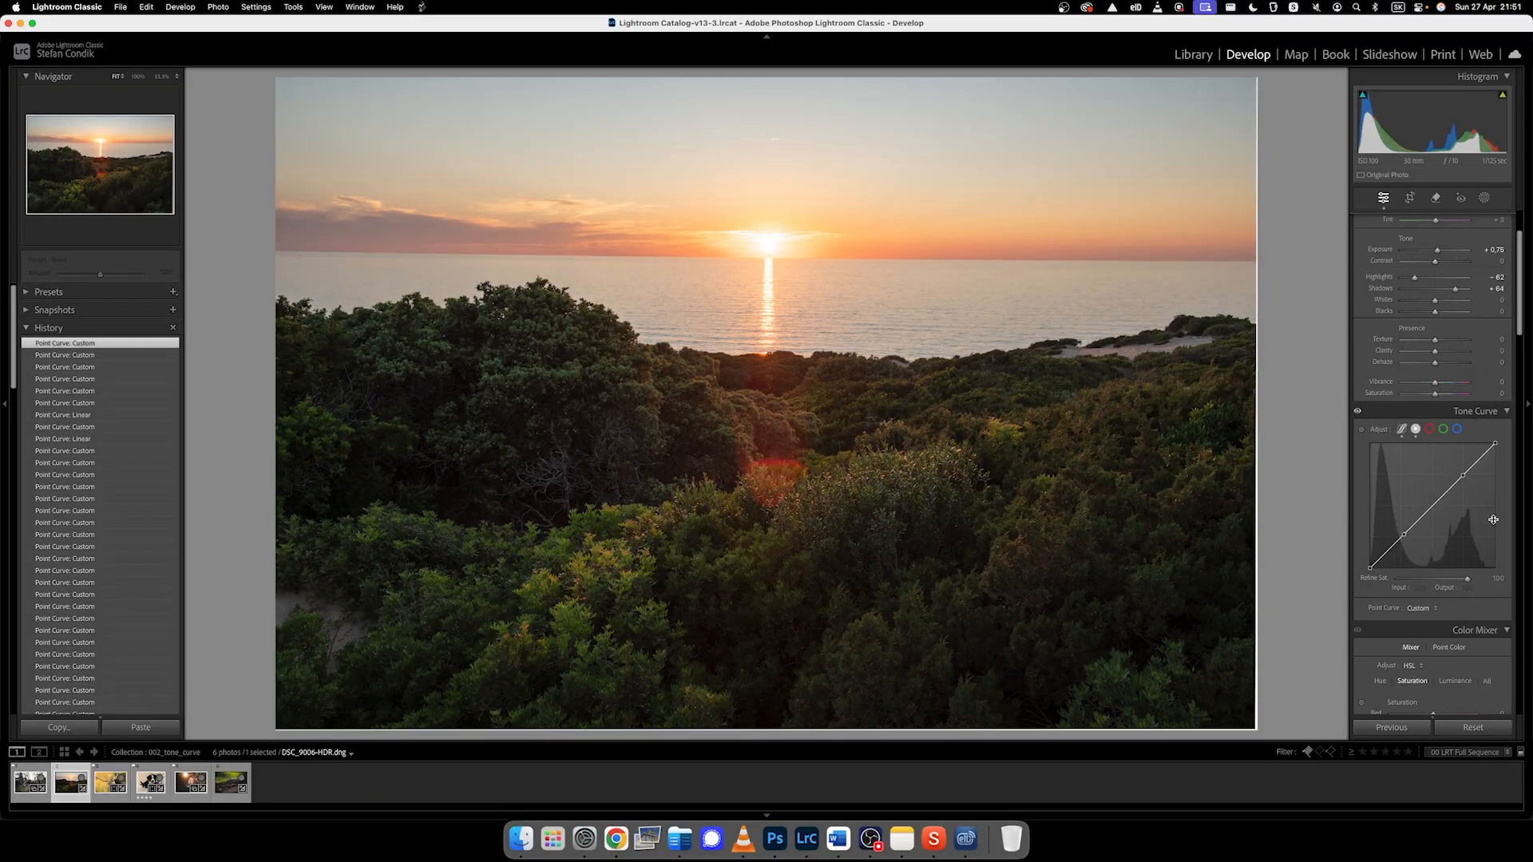
pyautogui.doubleClick(1465, 476)
pyautogui.moveTo(1405, 532); pyautogui.dragTo(1431, 505)
pyautogui.doubleClick(1431, 508)
# - Open the portrait DSC_0438.dng, slightly raise the point curve's black point, and lift a highlight point to input 165, output 178
pyautogui.click(191, 781)
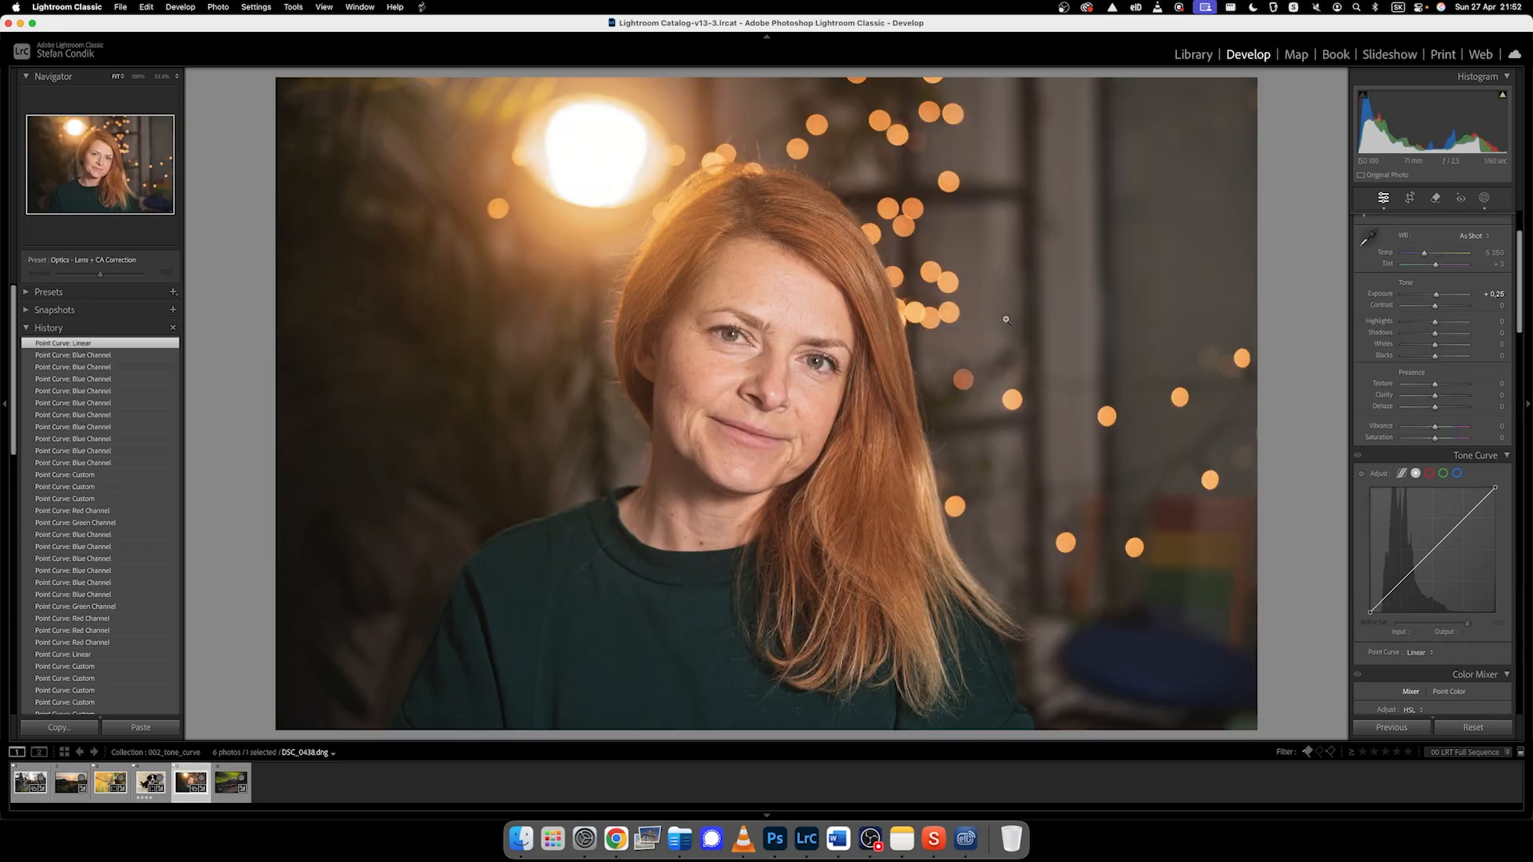
pyautogui.moveTo(1369, 612); pyautogui.dragTo(1369, 611)
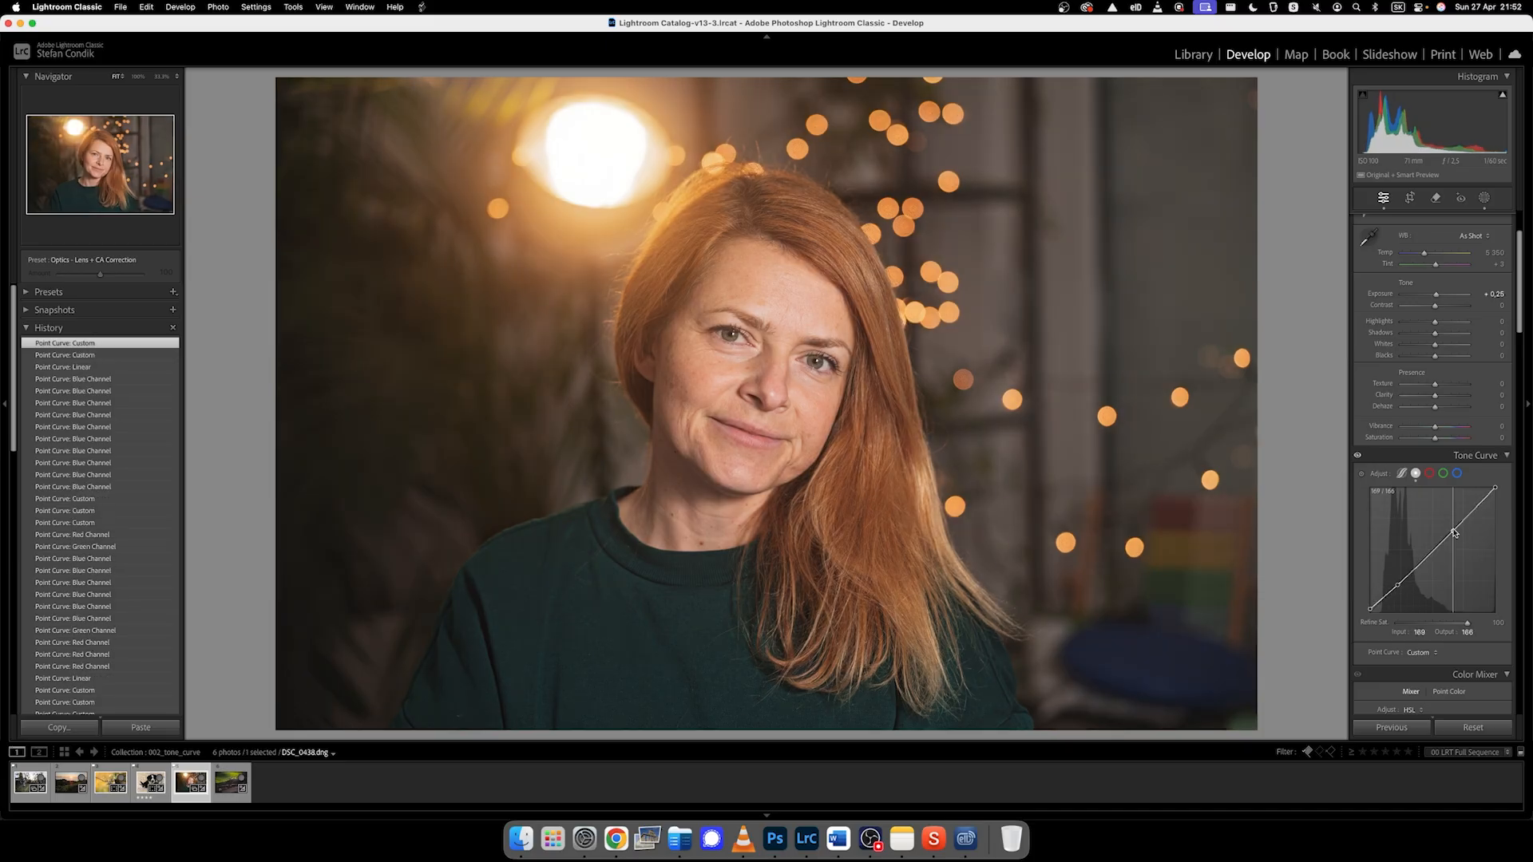
pyautogui.moveTo(1455, 529); pyautogui.dragTo(1450, 524)
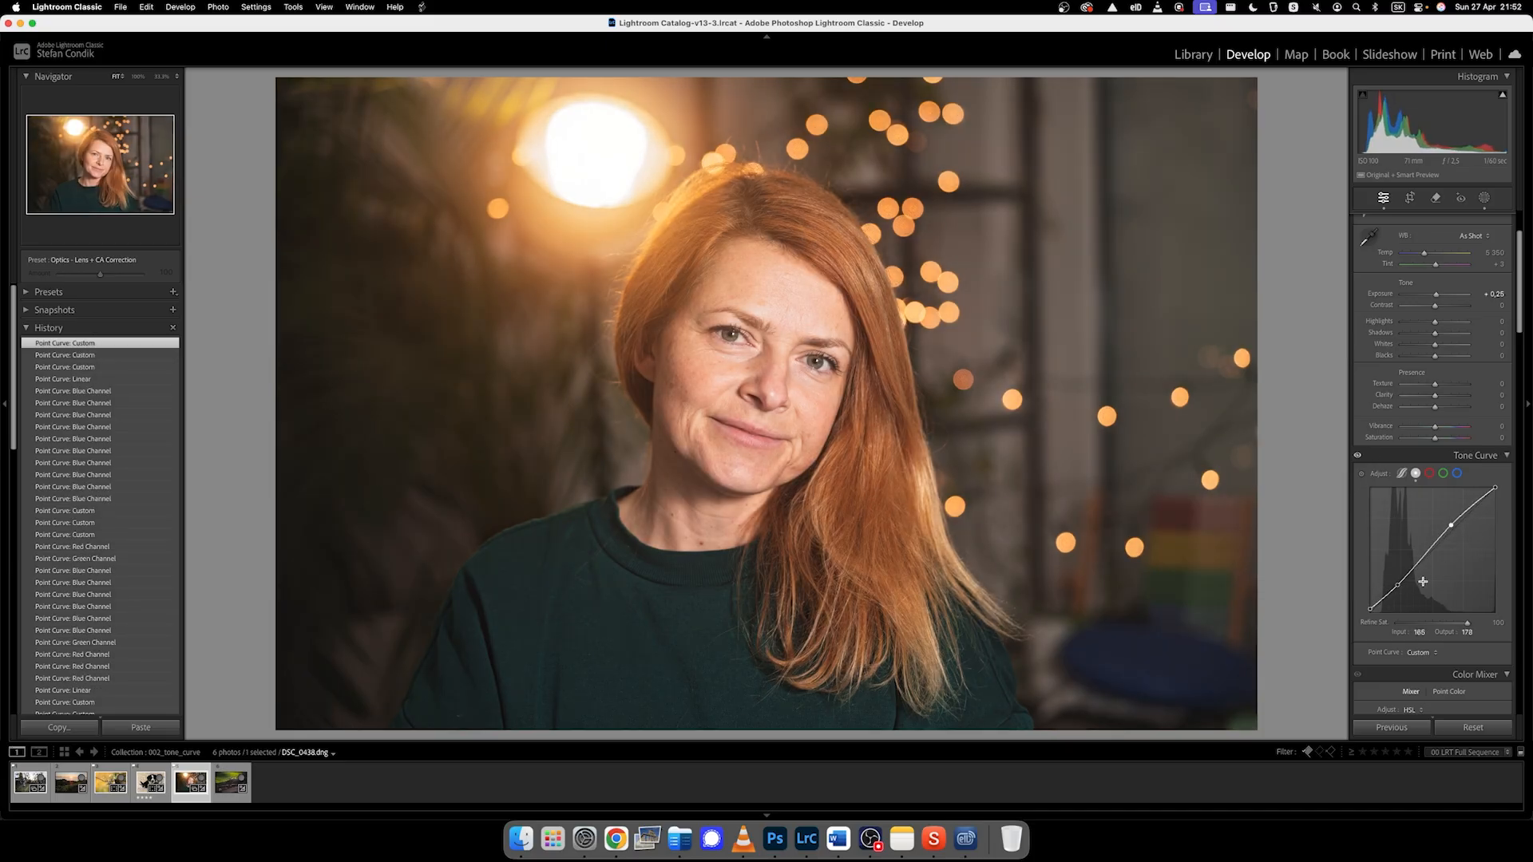
# - Toggle the tone curve's effect on the portrait and move the highlight point to input 178, output 186
pyautogui.click(1358, 456)
pyautogui.moveTo(1451, 525); pyautogui.dragTo(1457, 523)
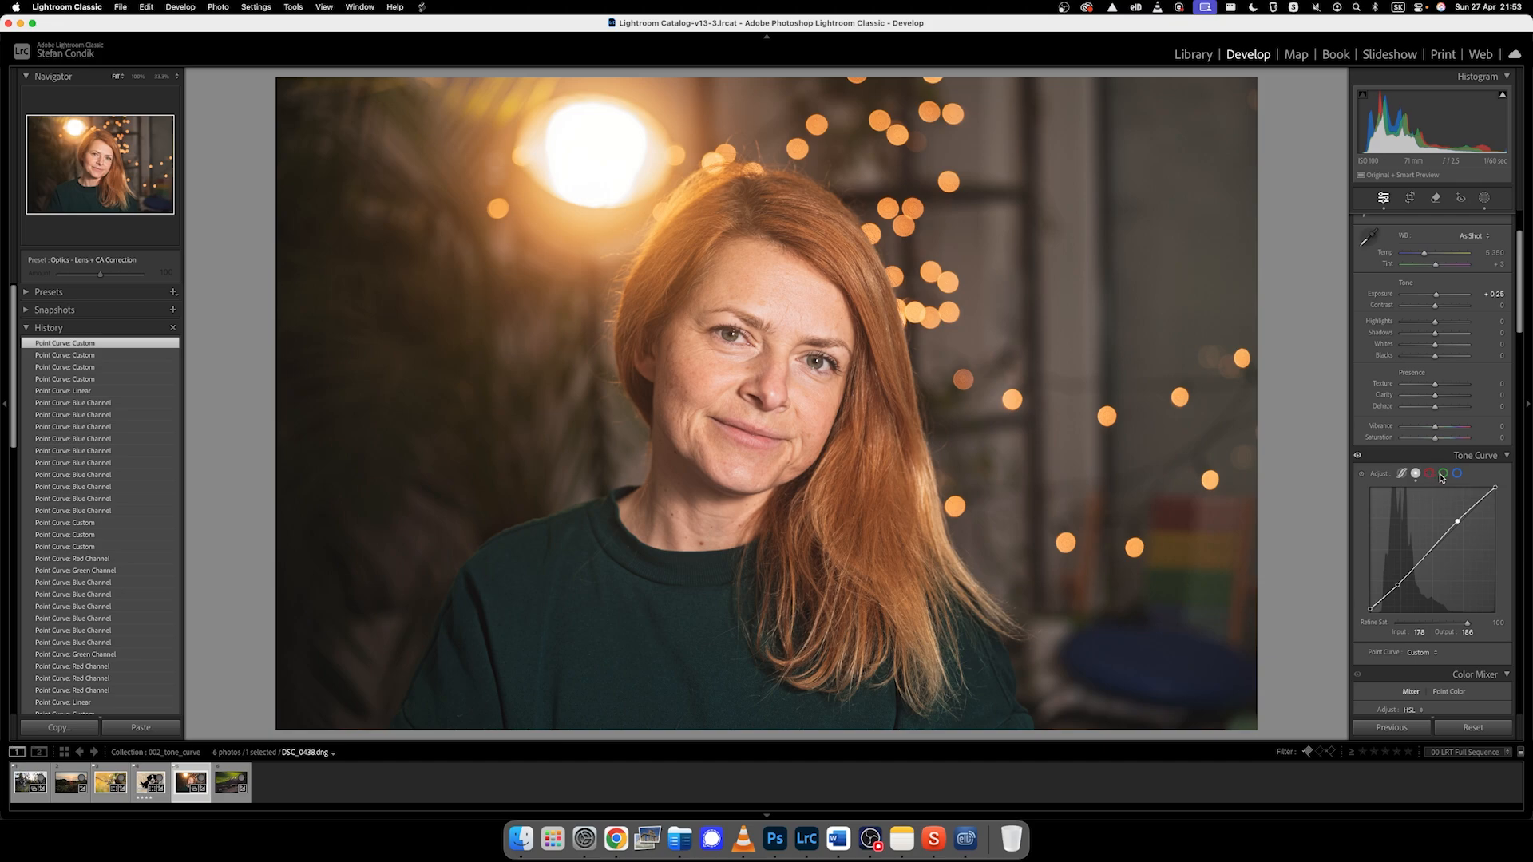
# - In the blue channel curve, raise the black point to output 8 and lower the white point to output 249
pyautogui.click(1457, 473)
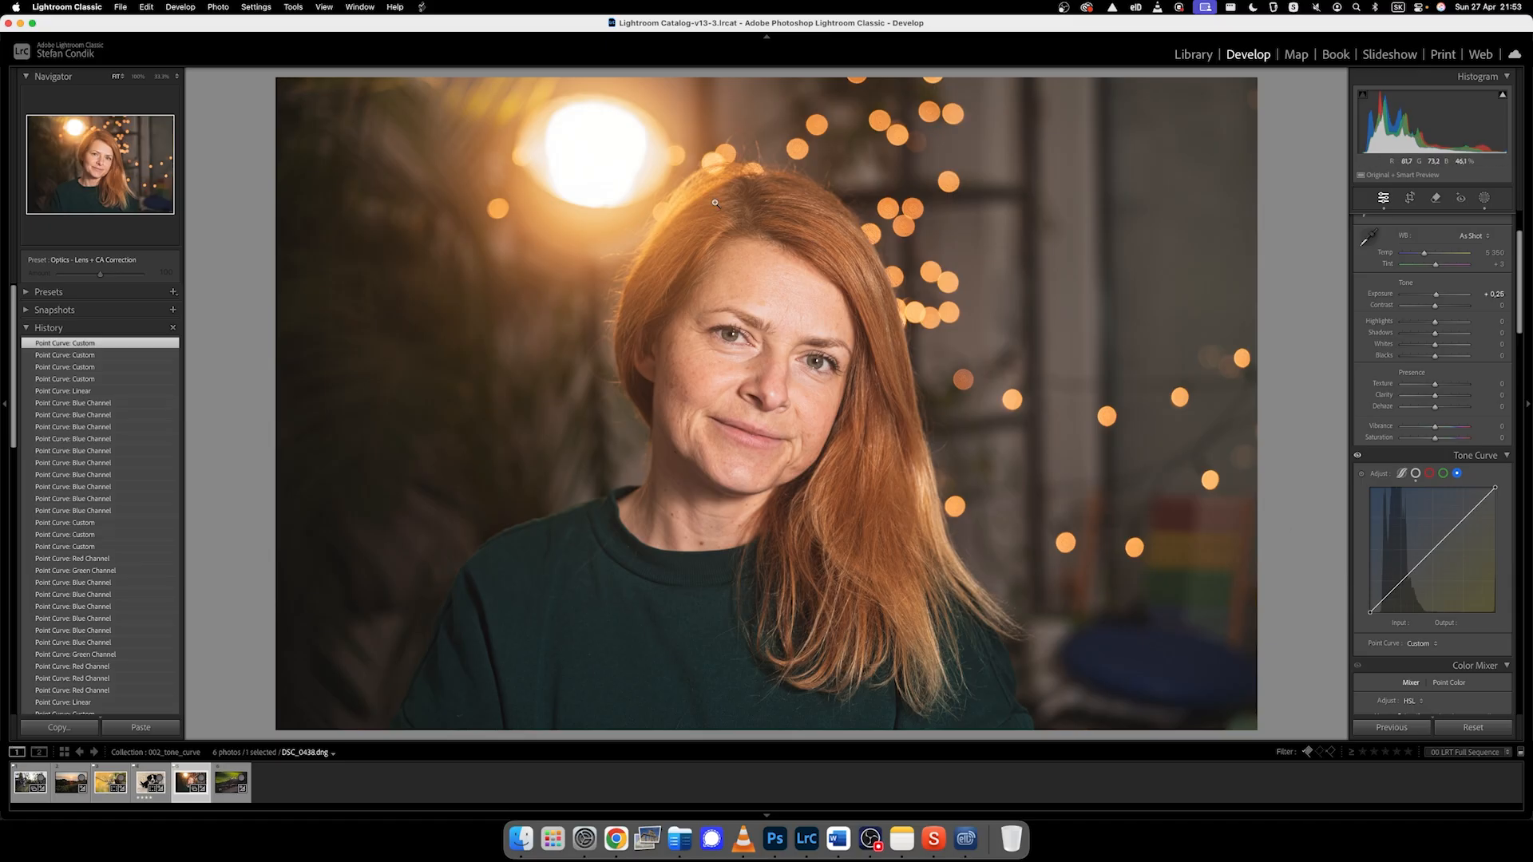
pyautogui.moveTo(1370, 613); pyautogui.dragTo(1368, 608)
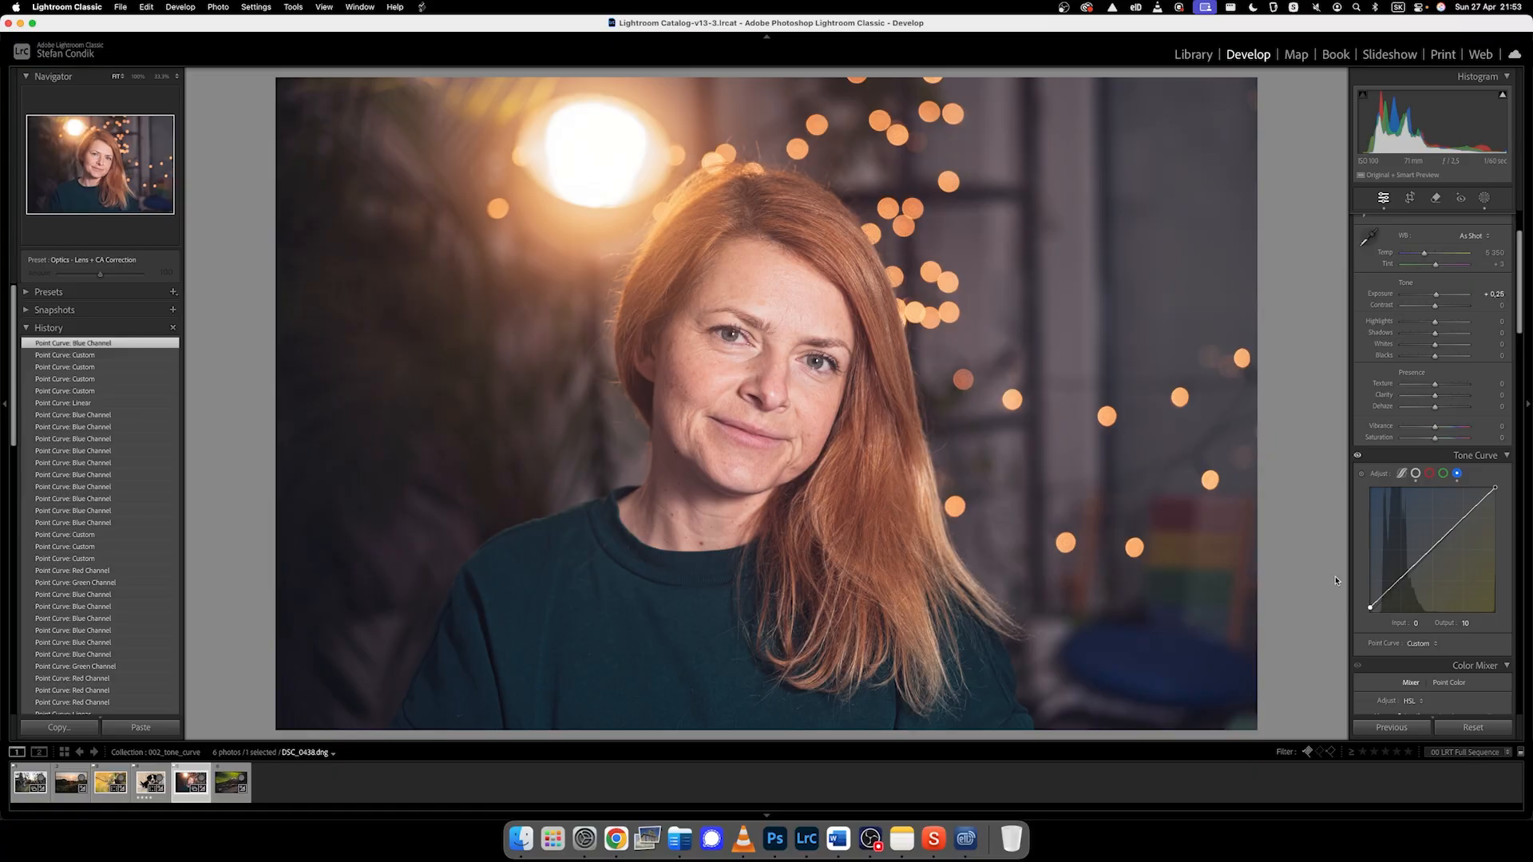
pyautogui.moveTo(1371, 611); pyautogui.dragTo(1369, 609)
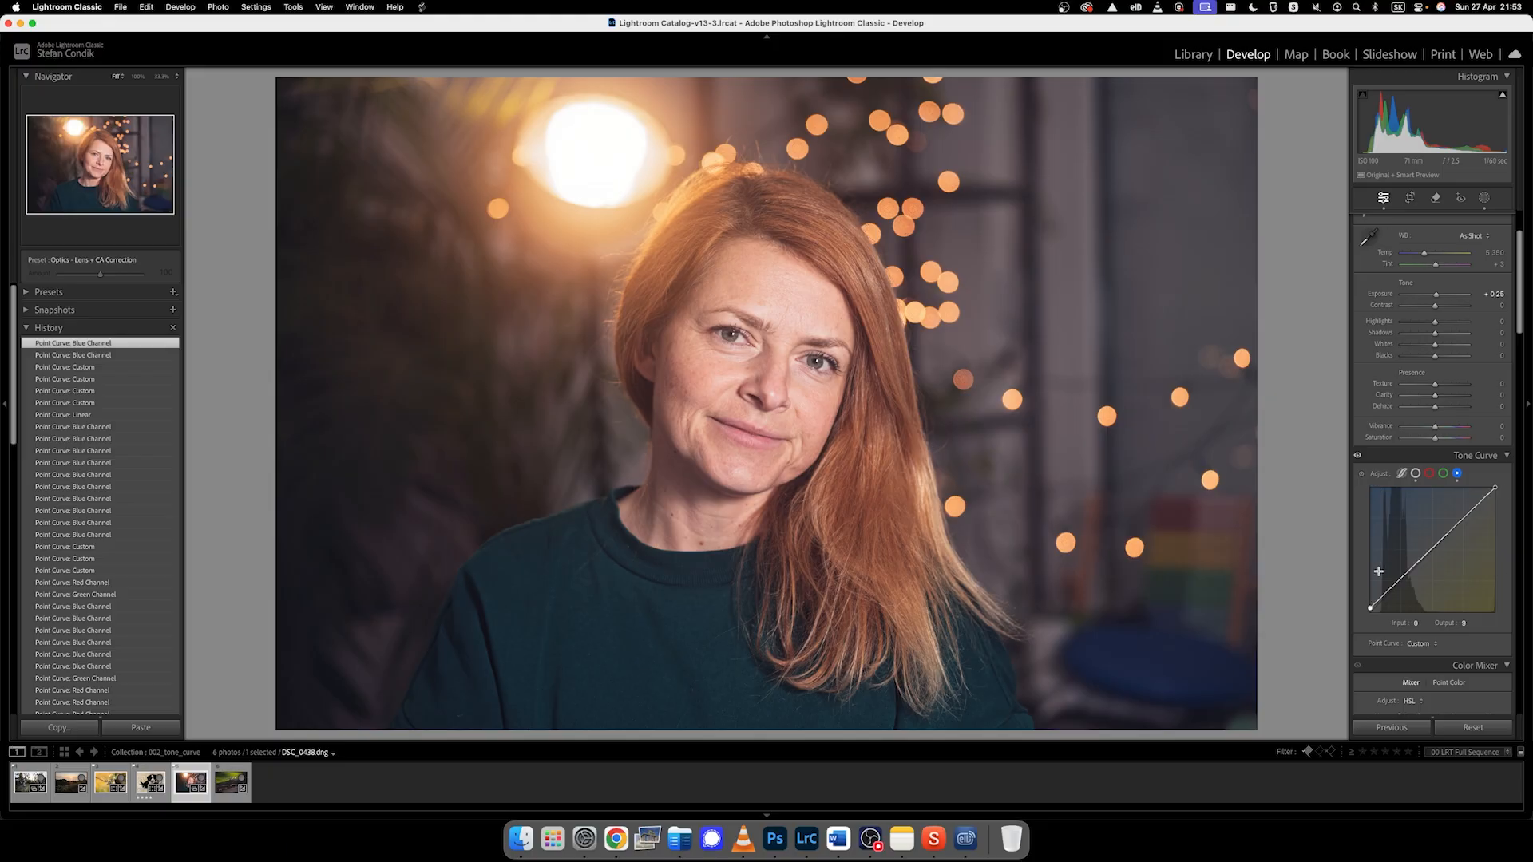
pyautogui.moveTo(1370, 607)
pyautogui.mouseDown()
pyautogui.moveTo(1345, 541)
pyautogui.moveTo(1342, 609)
pyautogui.mouseUp()
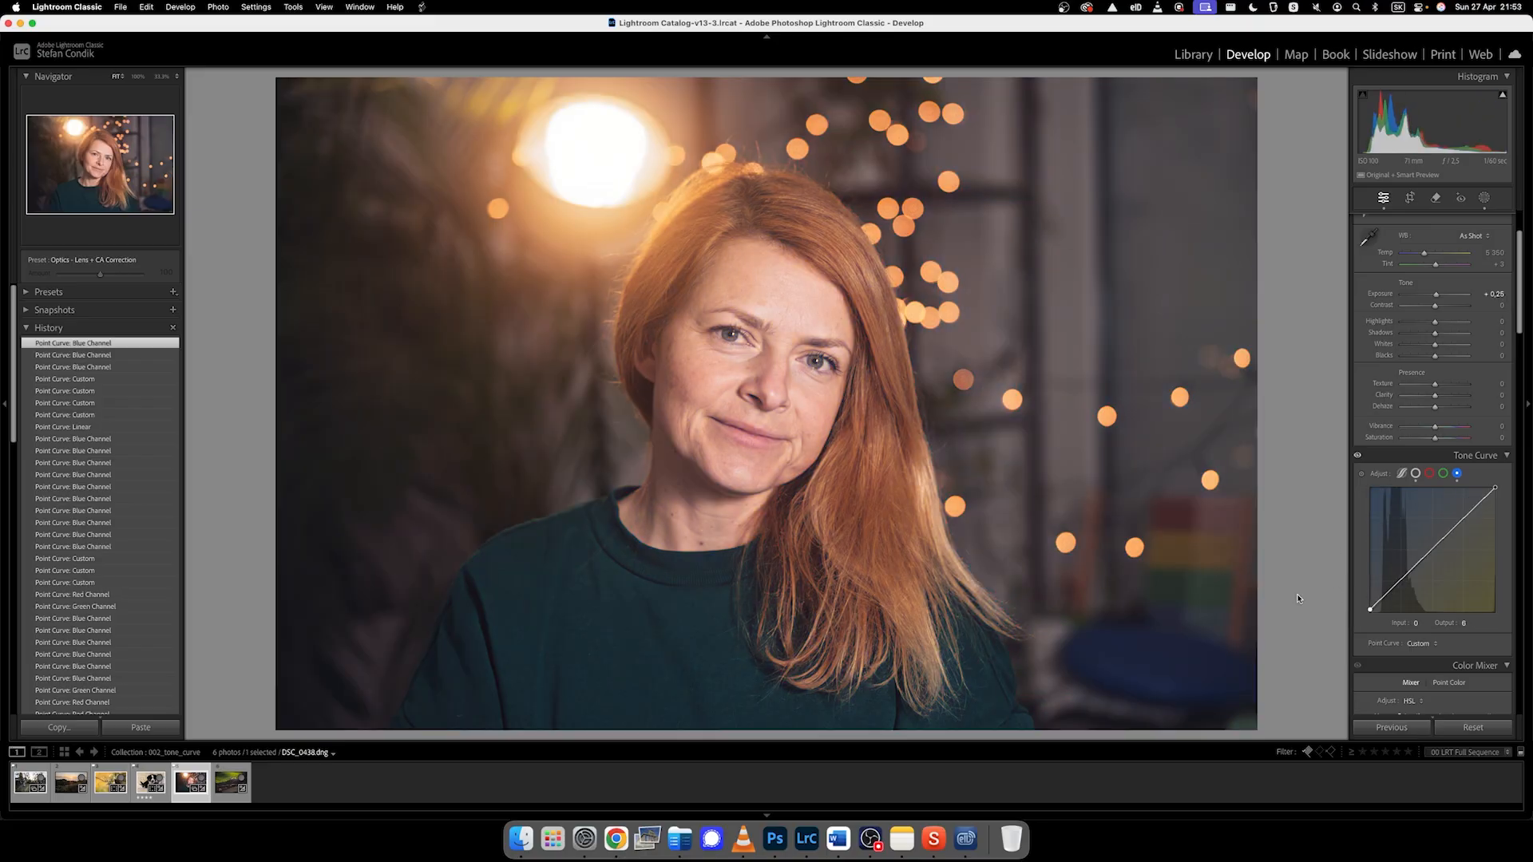
pyautogui.moveTo(1497, 489); pyautogui.dragTo(1500, 491)
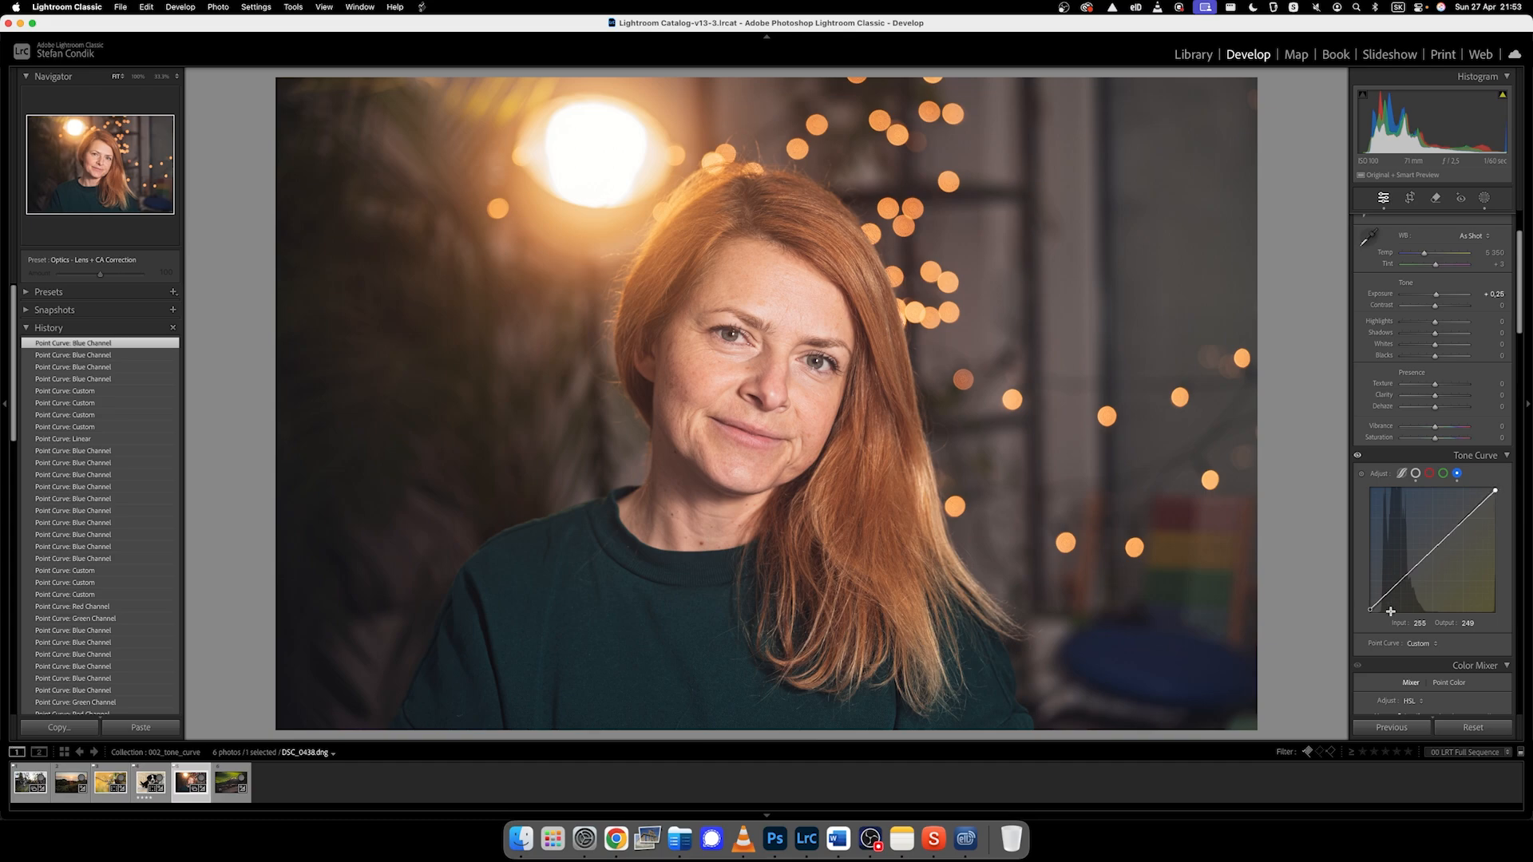
pyautogui.moveTo(1434, 547); pyautogui.dragTo(1434, 549)
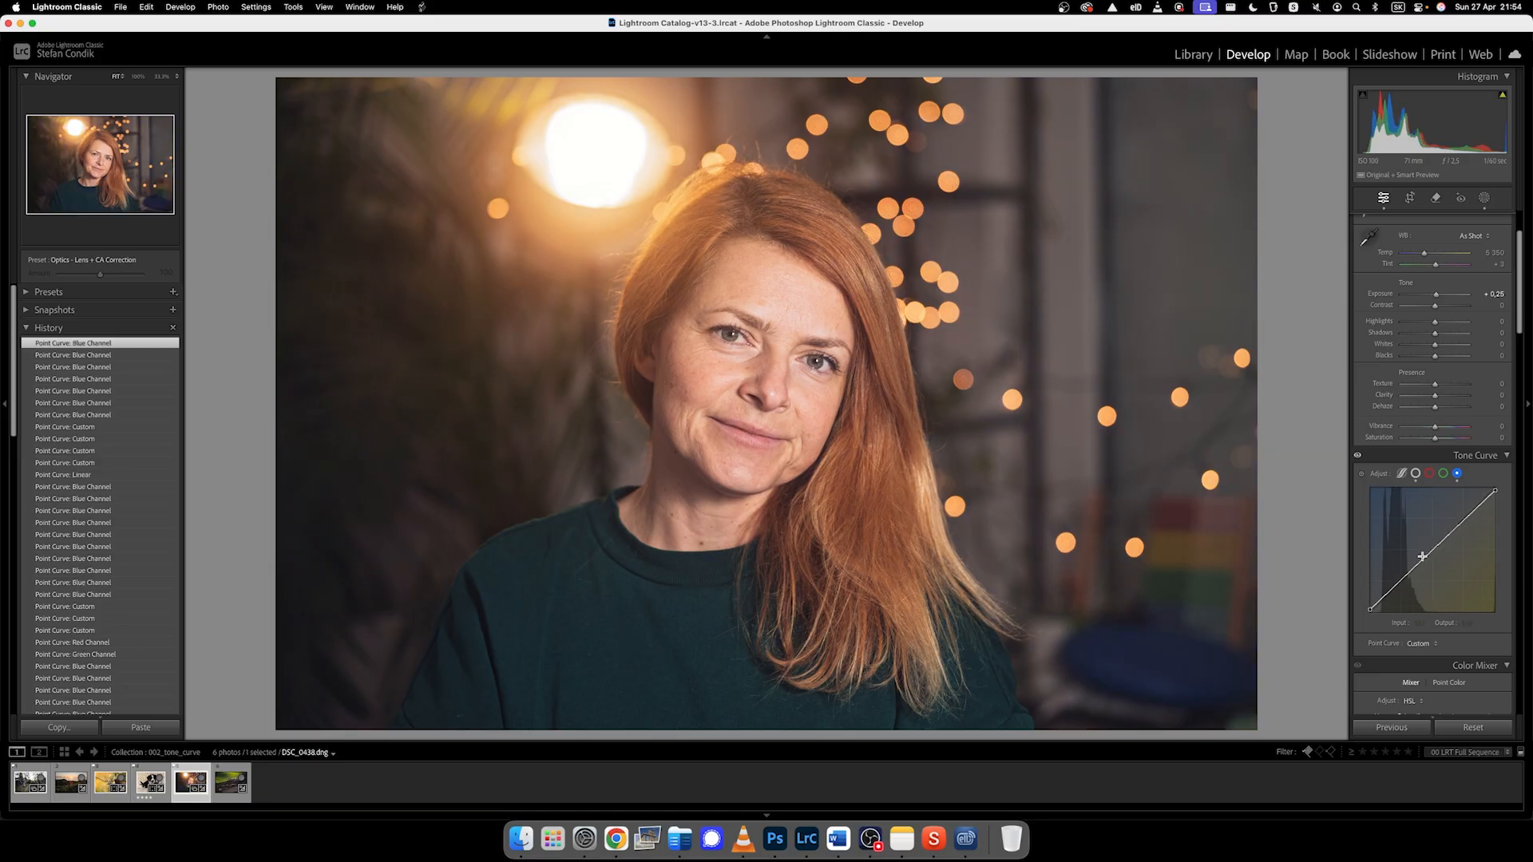
# - In the red channel curve, lower the white point, slightly raise the black point, and place a midtone point at input 137, output 130
pyautogui.click(1428, 473)
pyautogui.moveTo(1494, 487); pyautogui.dragTo(1494, 492)
pyautogui.moveTo(1370, 612); pyautogui.dragTo(1374, 600)
pyautogui.moveTo(1436, 549); pyautogui.dragTo(1437, 550)
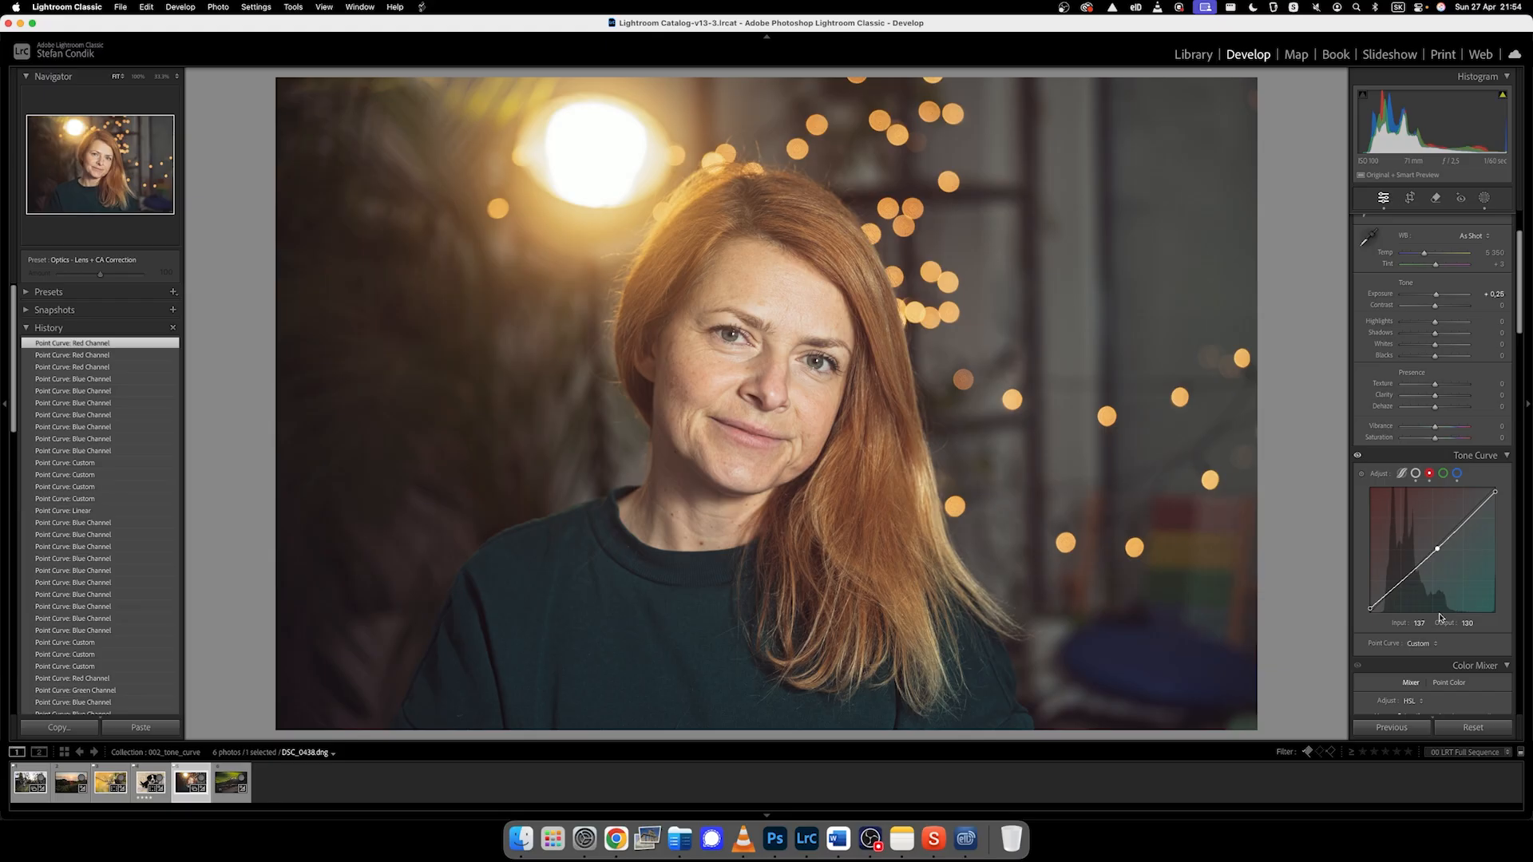
# - Save the portrait's point curve as a preset named masterclass
pyautogui.scroll(-1, 1459, 539)
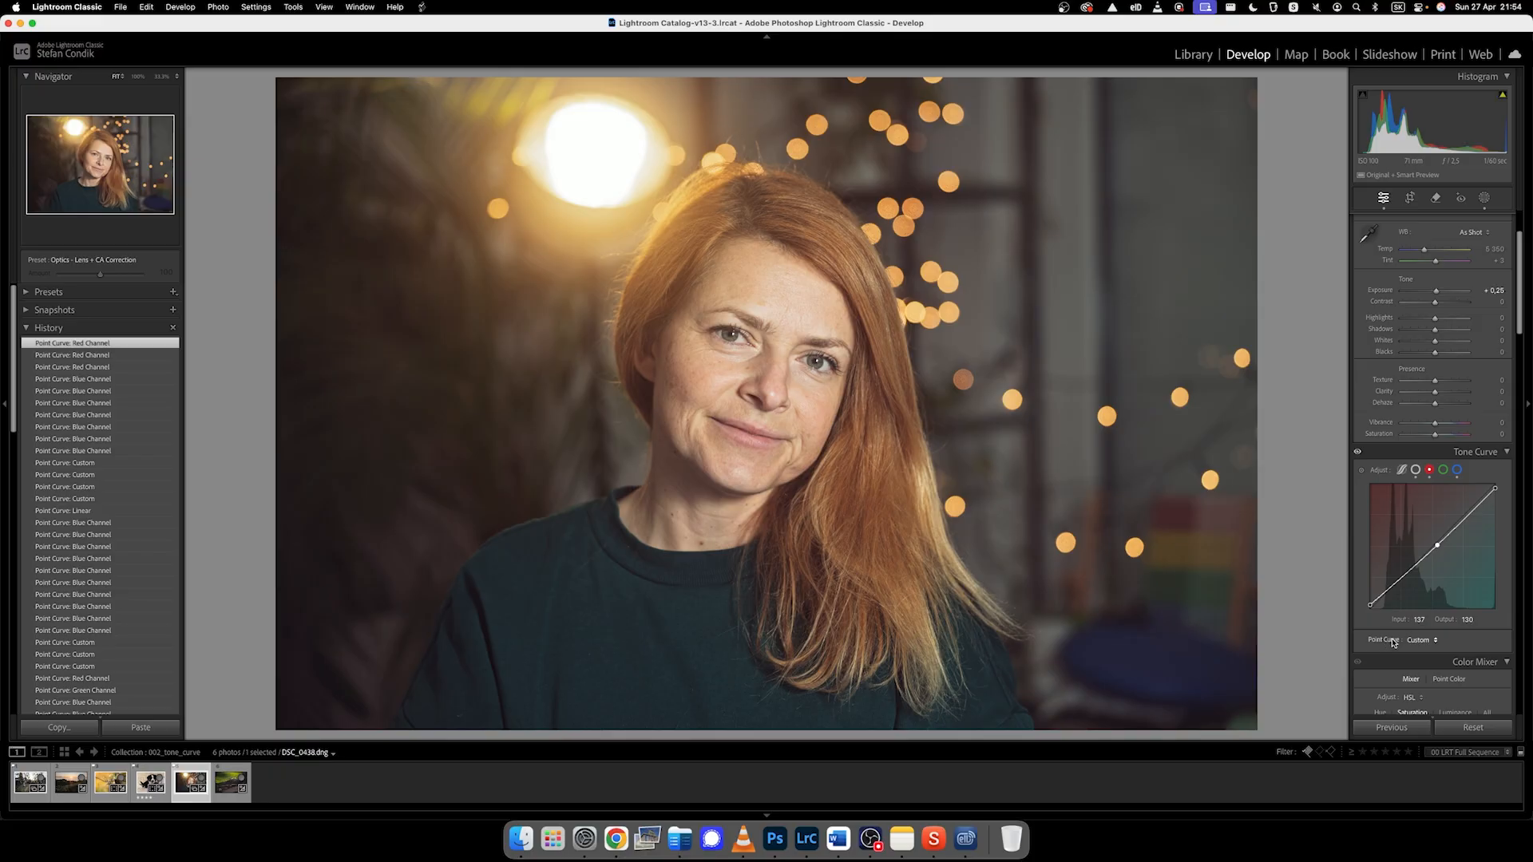
pyautogui.click(1422, 640)
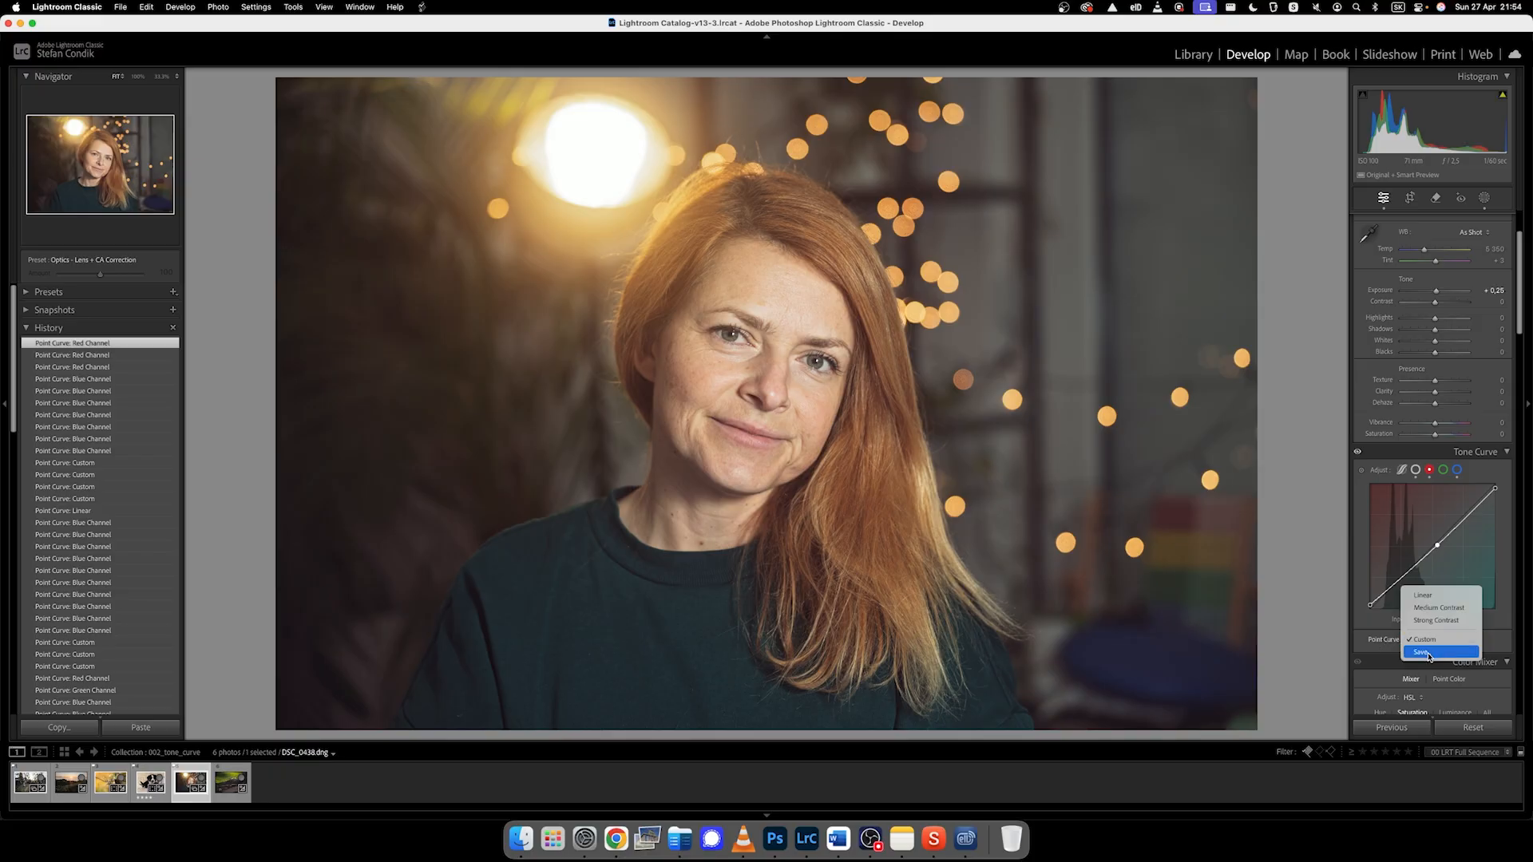
pyautogui.click(1428, 652)
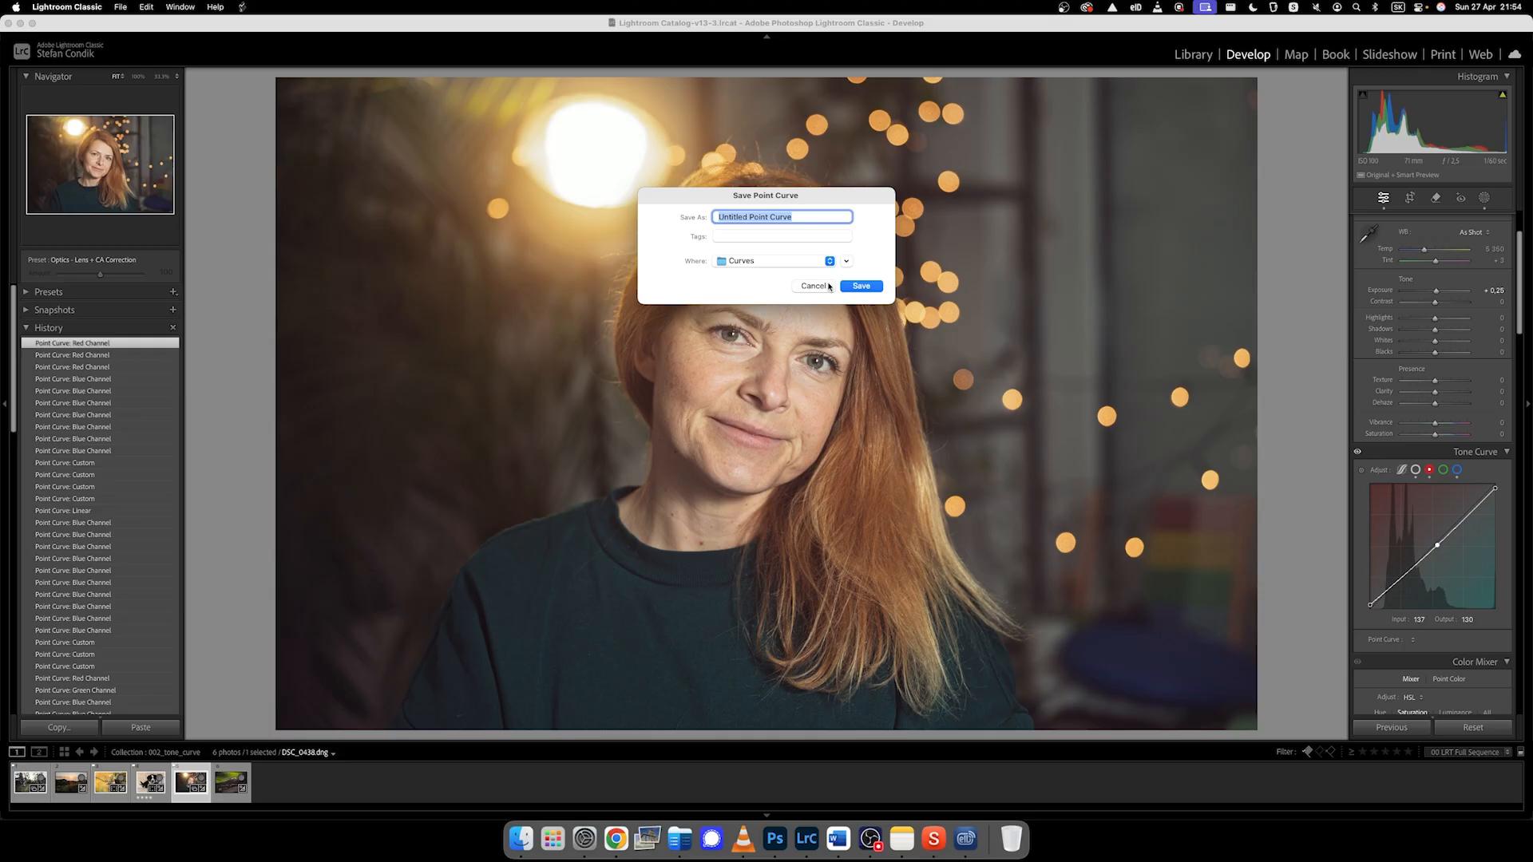
pyautogui.write('mas')
pyautogui.click(860, 287)
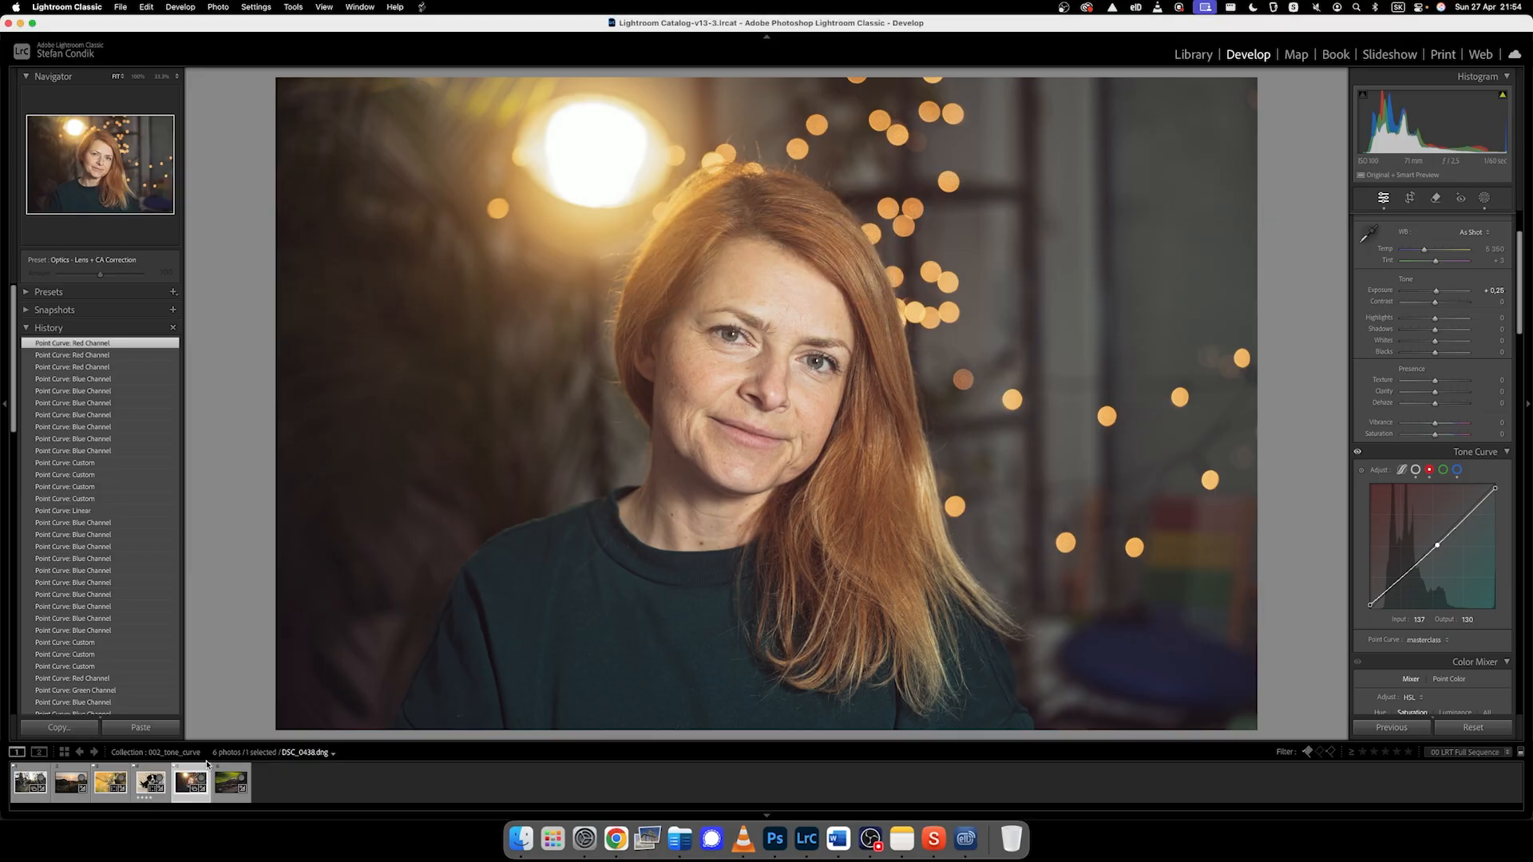
# - Apply the masterclass point curve to the puppy photo and remove the midtone point from its red channel
pyautogui.click(152, 779)
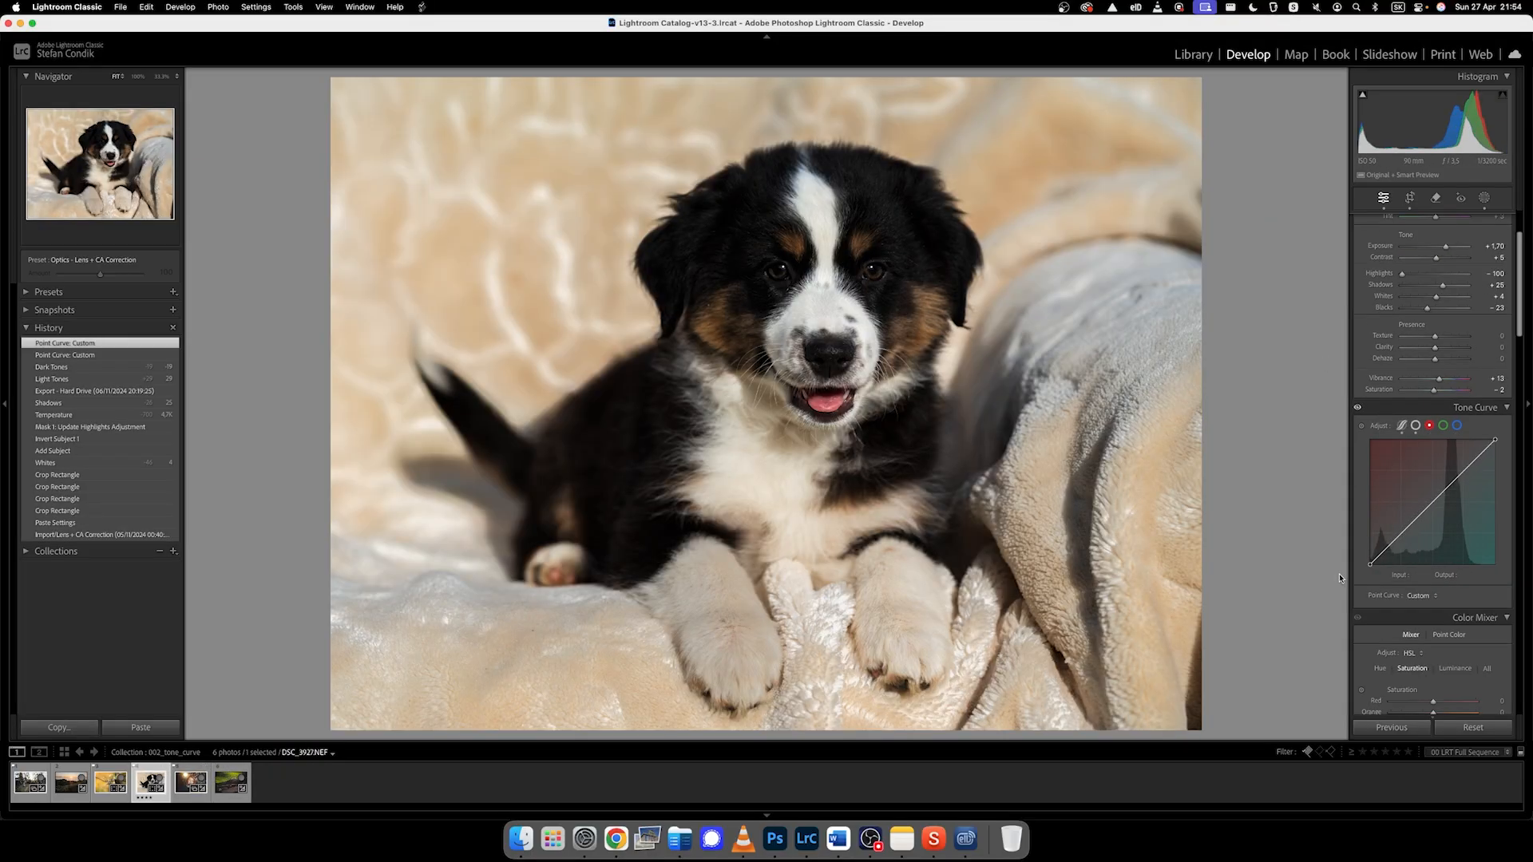
pyautogui.click(1421, 596)
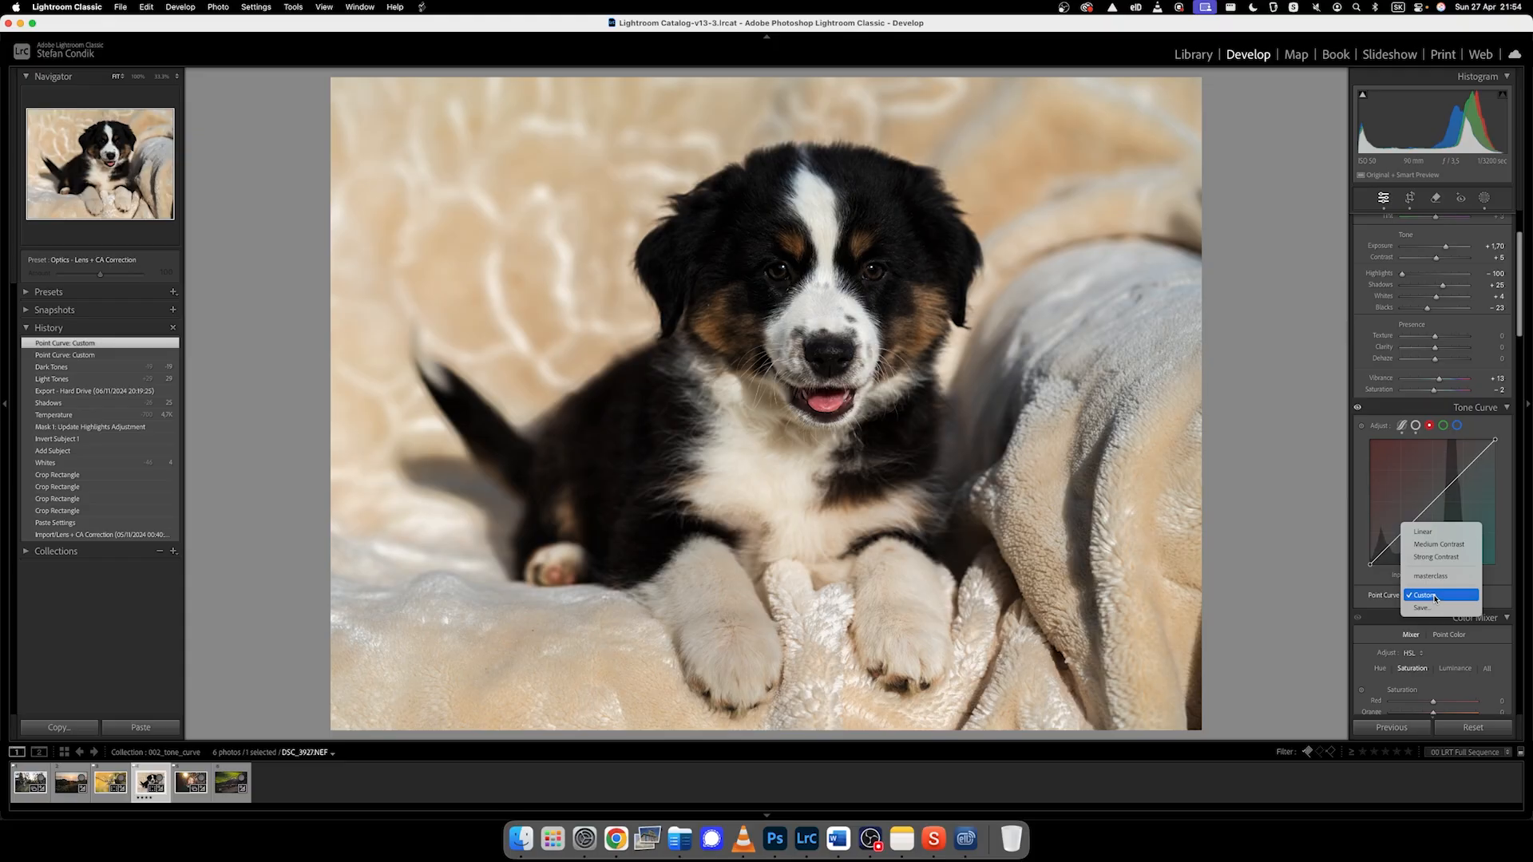
pyautogui.click(1437, 580)
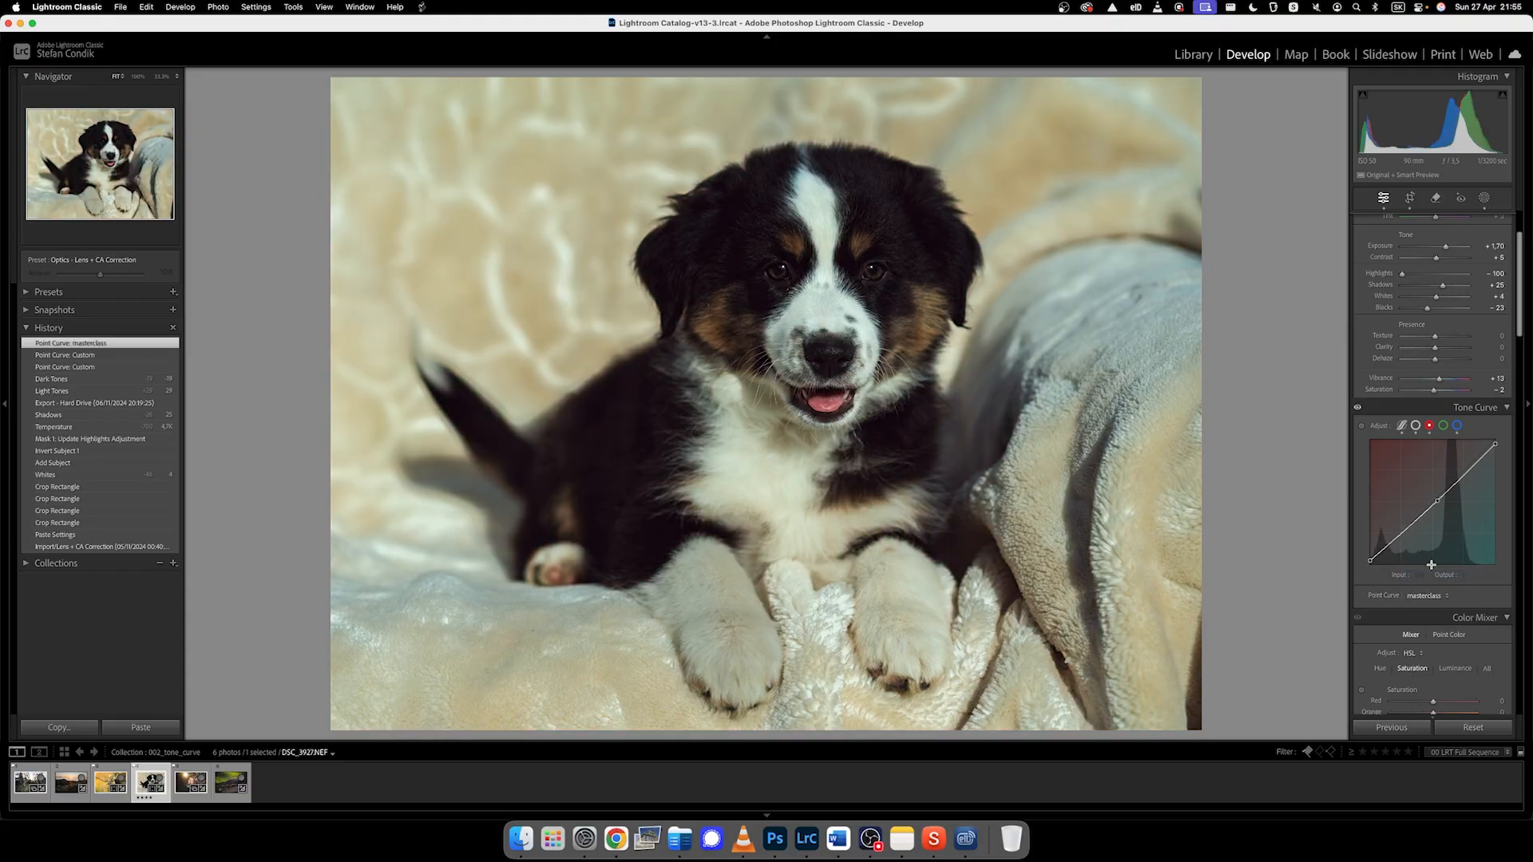
pyautogui.doubleClick(1436, 501)
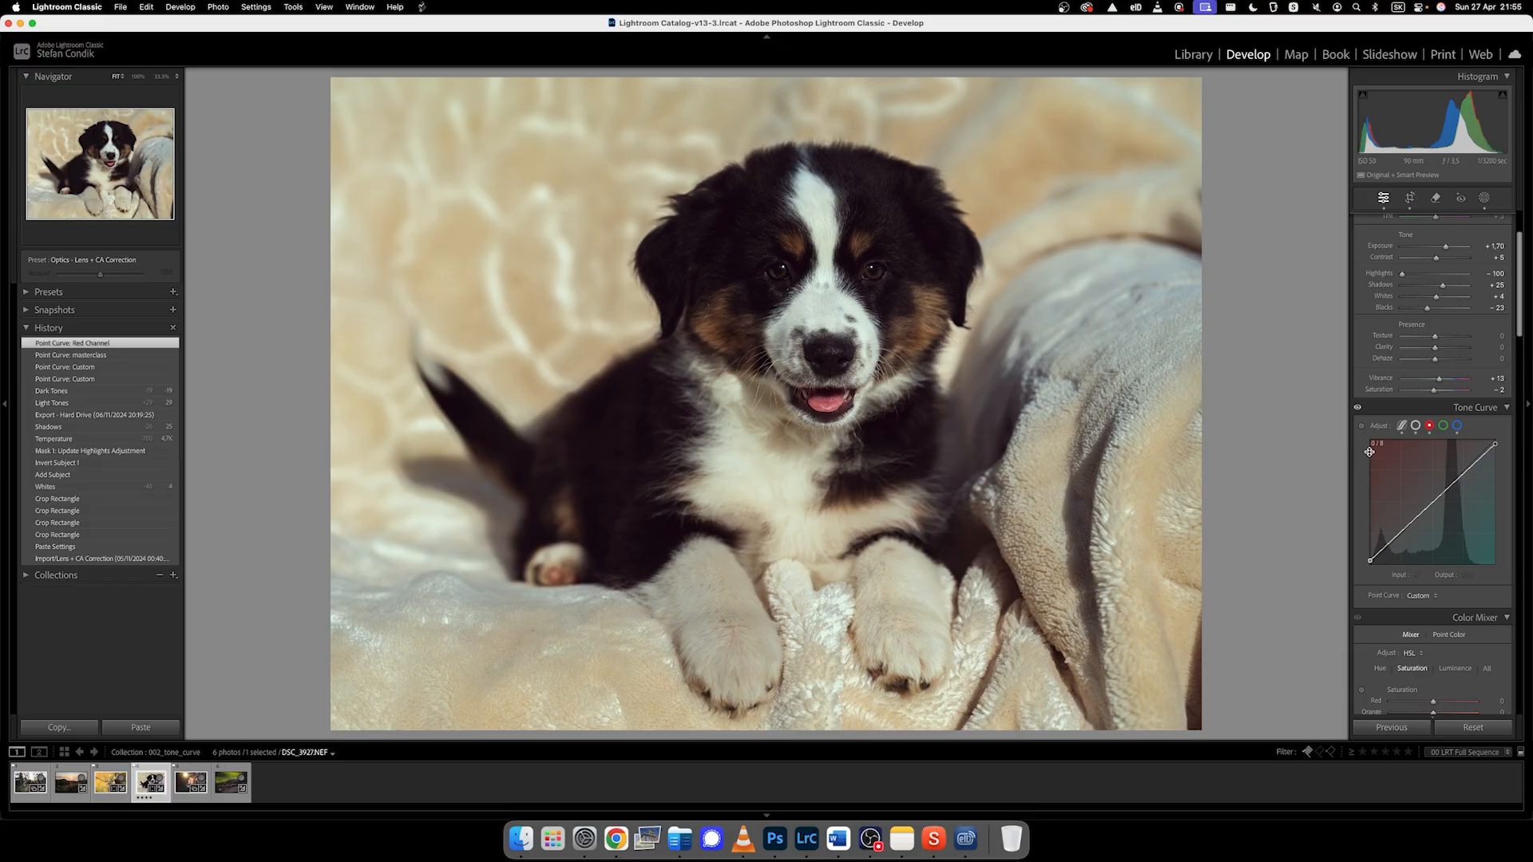
# - Try the targeted adjustment on the blanket background to lift the green channel at input 200 to output 215, and remove the point
pyautogui.click(1415, 425)
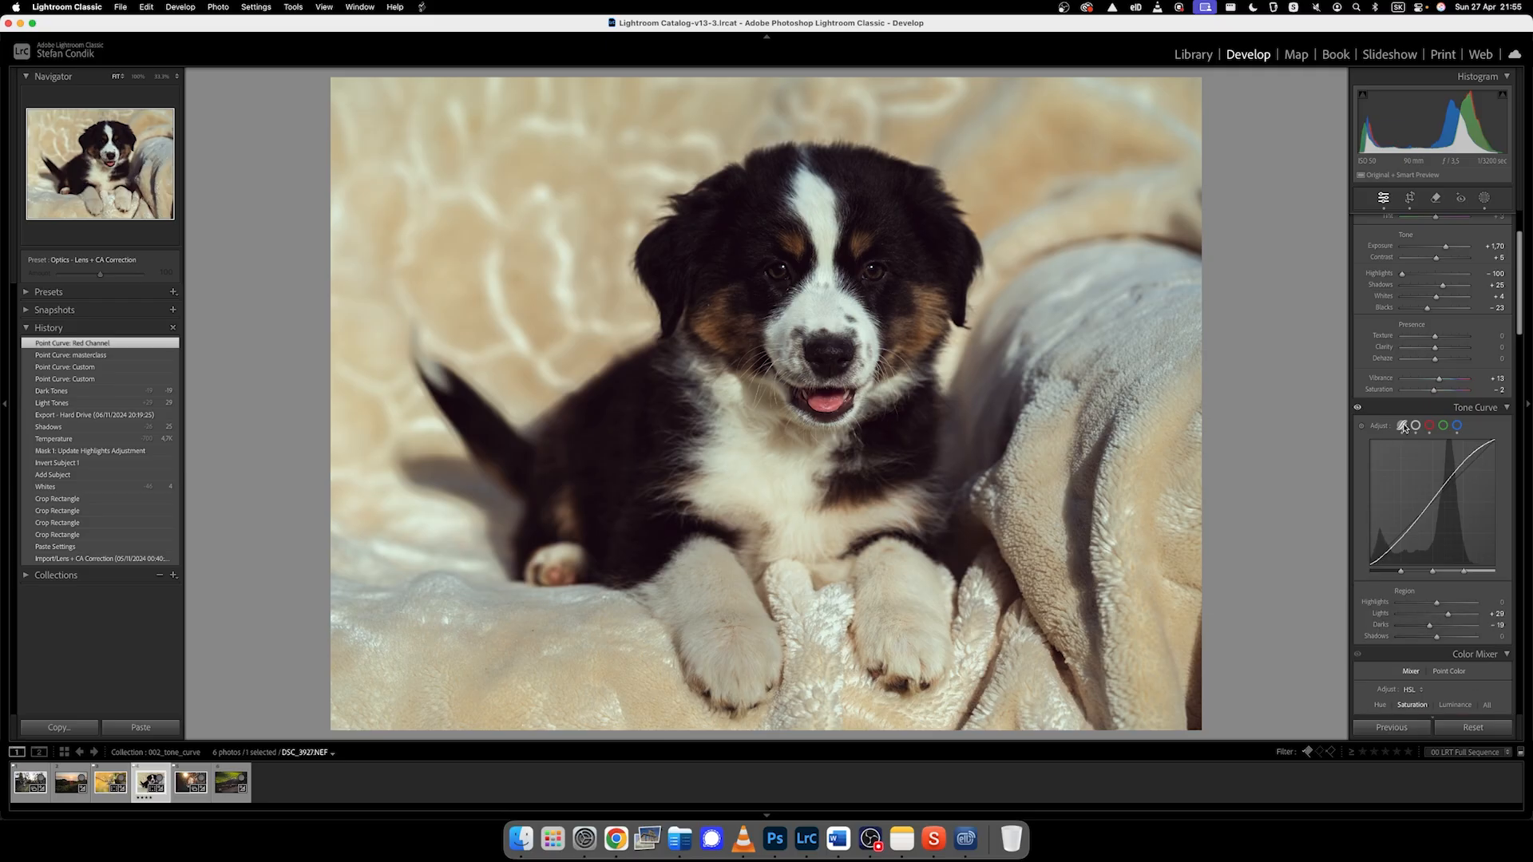
pyautogui.click(1443, 425)
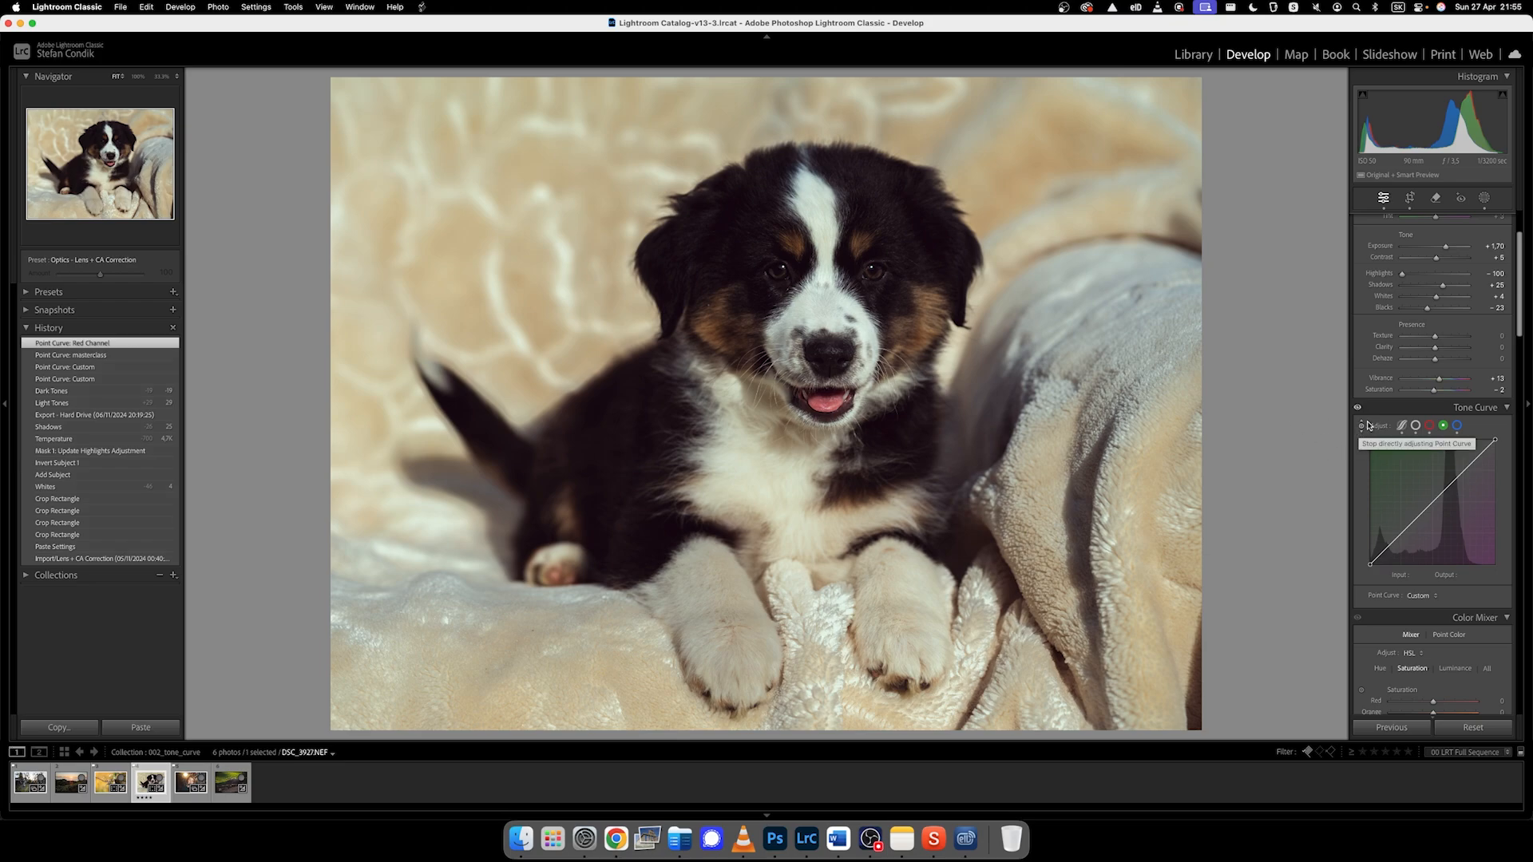
pyautogui.click(1361, 426)
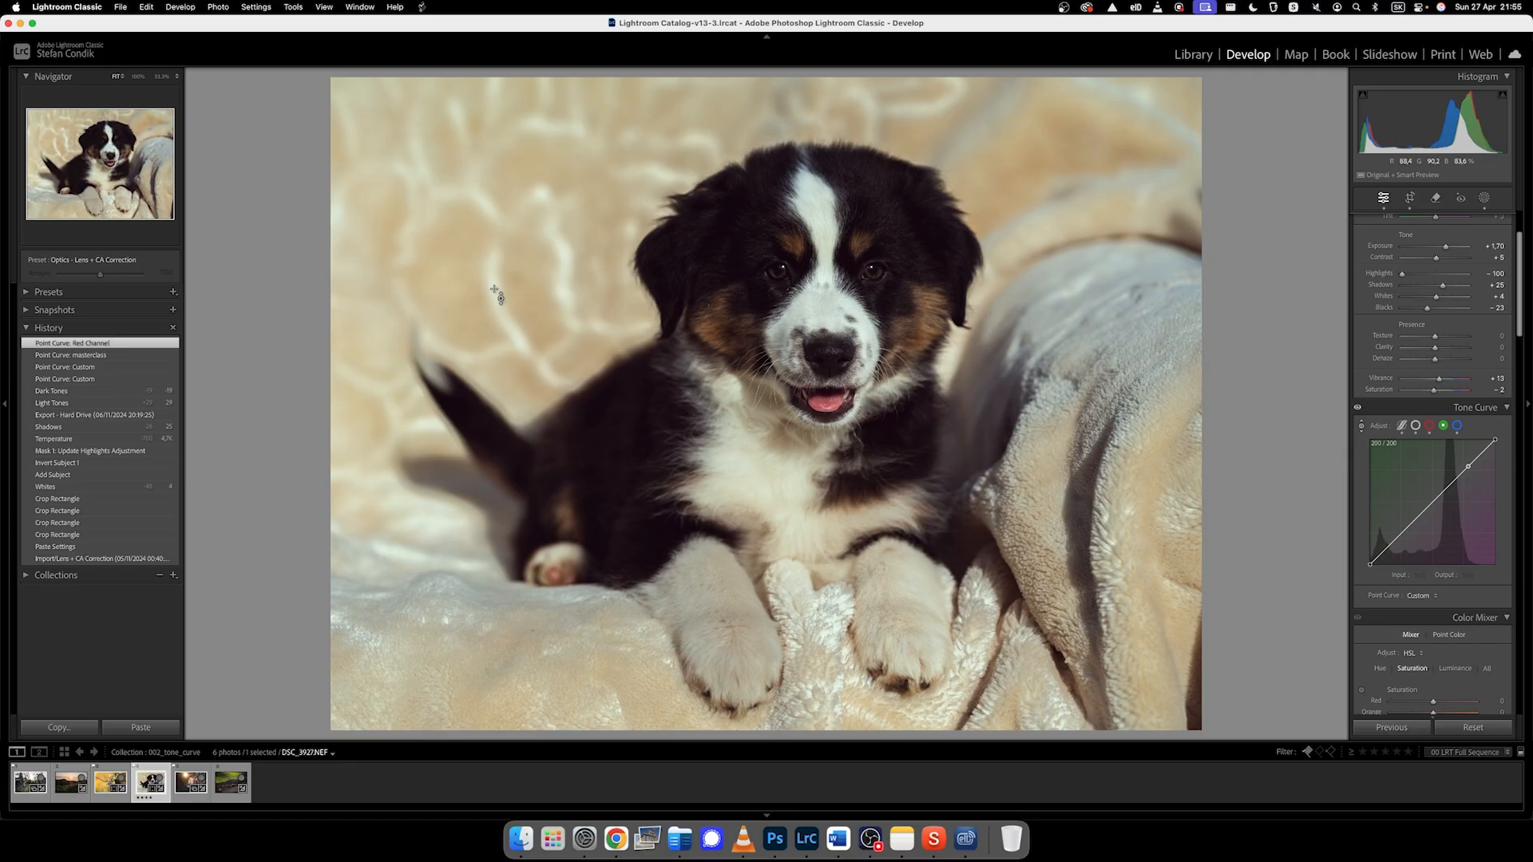
pyautogui.moveTo(494, 289)
pyautogui.mouseDown()
pyautogui.moveTo(494, 351)
pyautogui.moveTo(494, 257)
pyautogui.moveTo(494, 307)
pyautogui.moveTo(494, 289)
pyautogui.mouseUp()
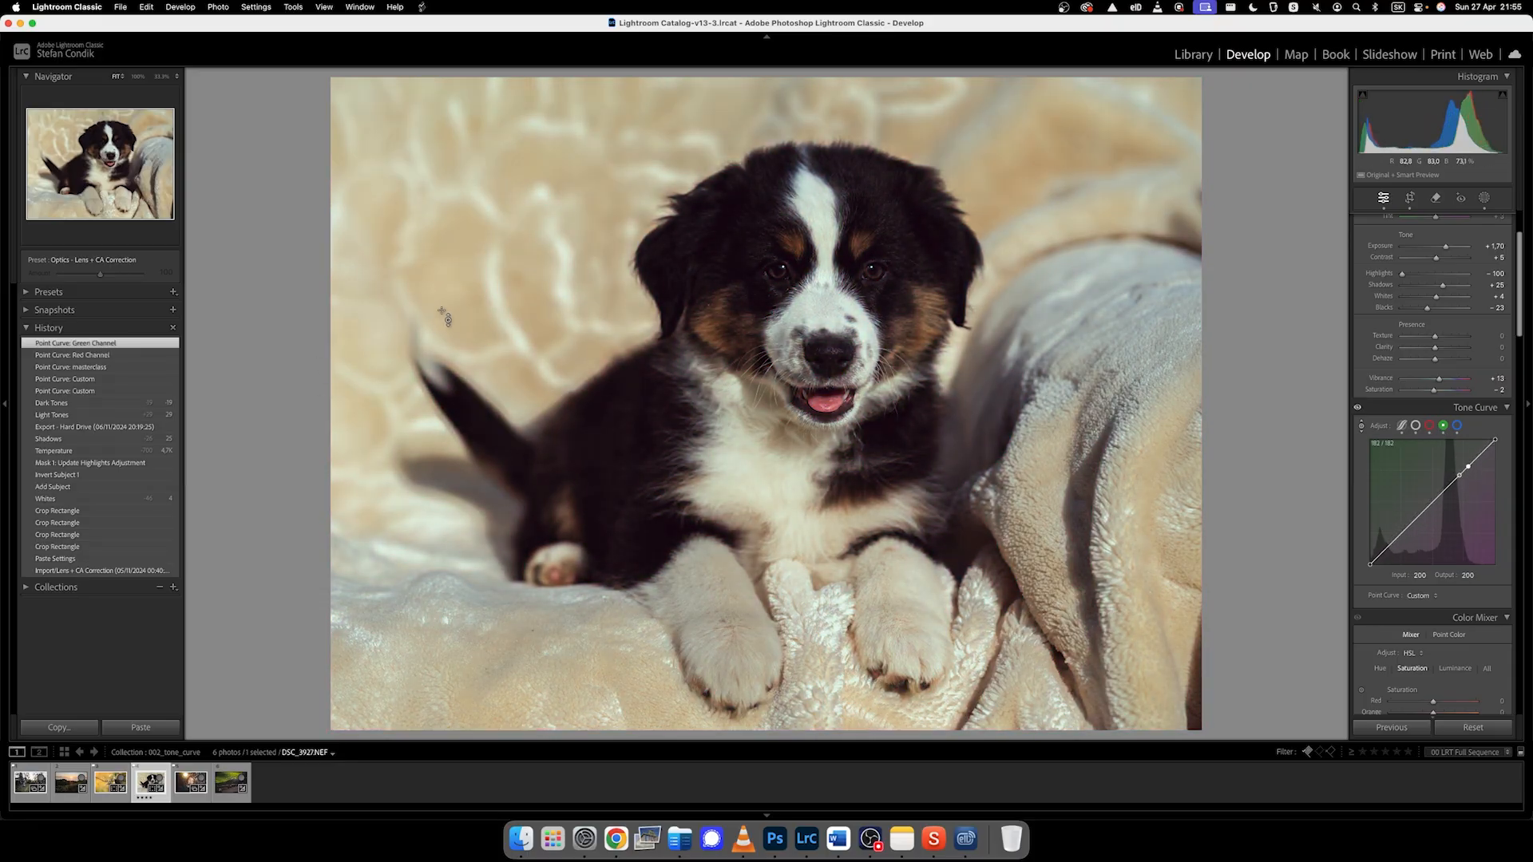
pyautogui.moveTo(494, 289); pyautogui.dragTo(495, 295)
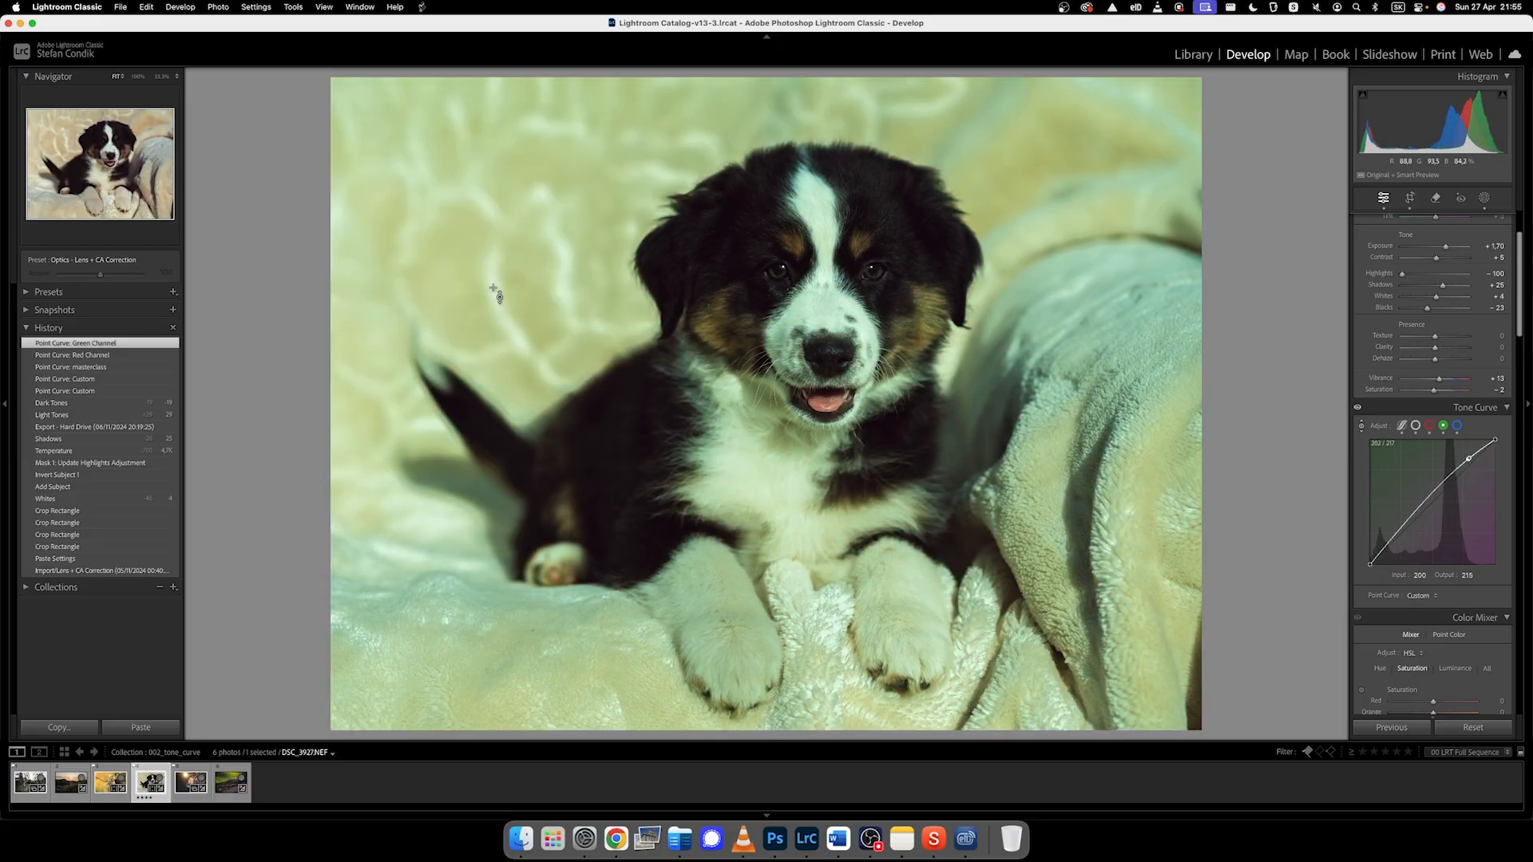
pyautogui.doubleClick(1466, 458)
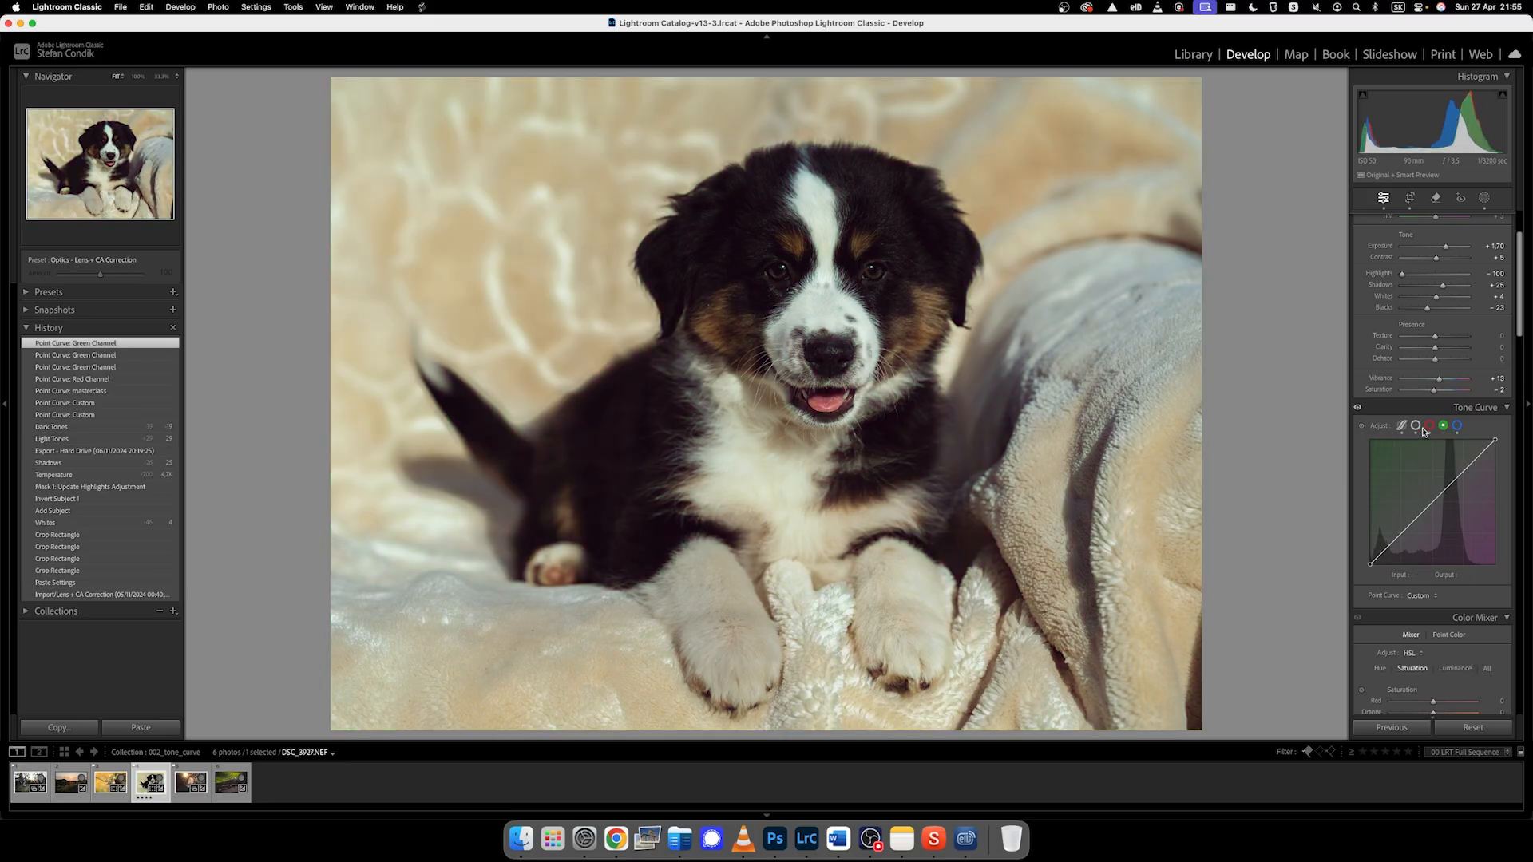
# - Add a highlight point at input 193, output 200 to the puppy photo's main point curve
pyautogui.click(1416, 425)
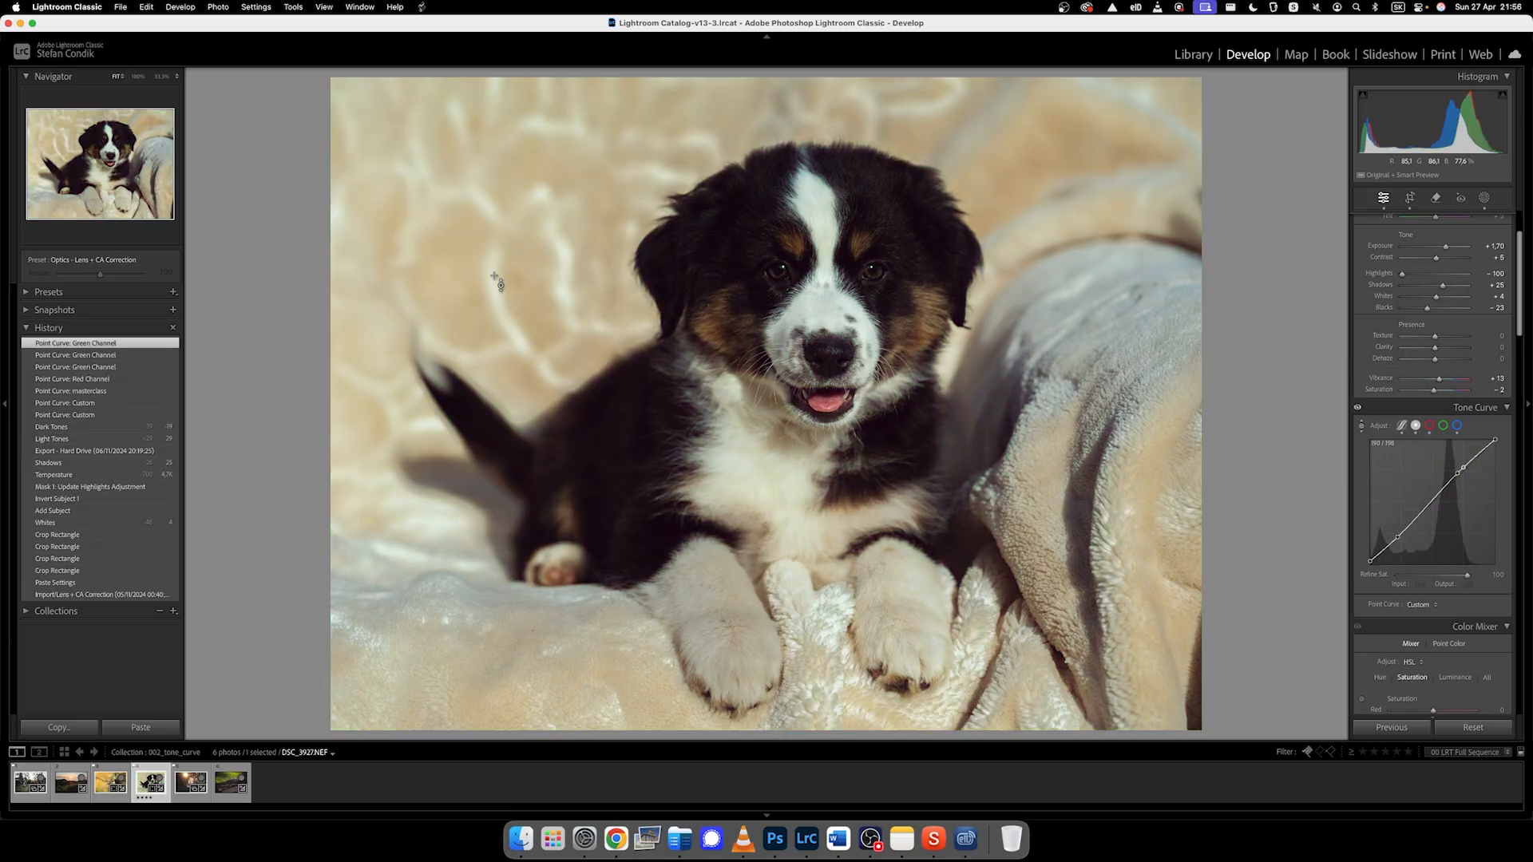
pyautogui.moveTo(1464, 465); pyautogui.dragTo(1464, 466)
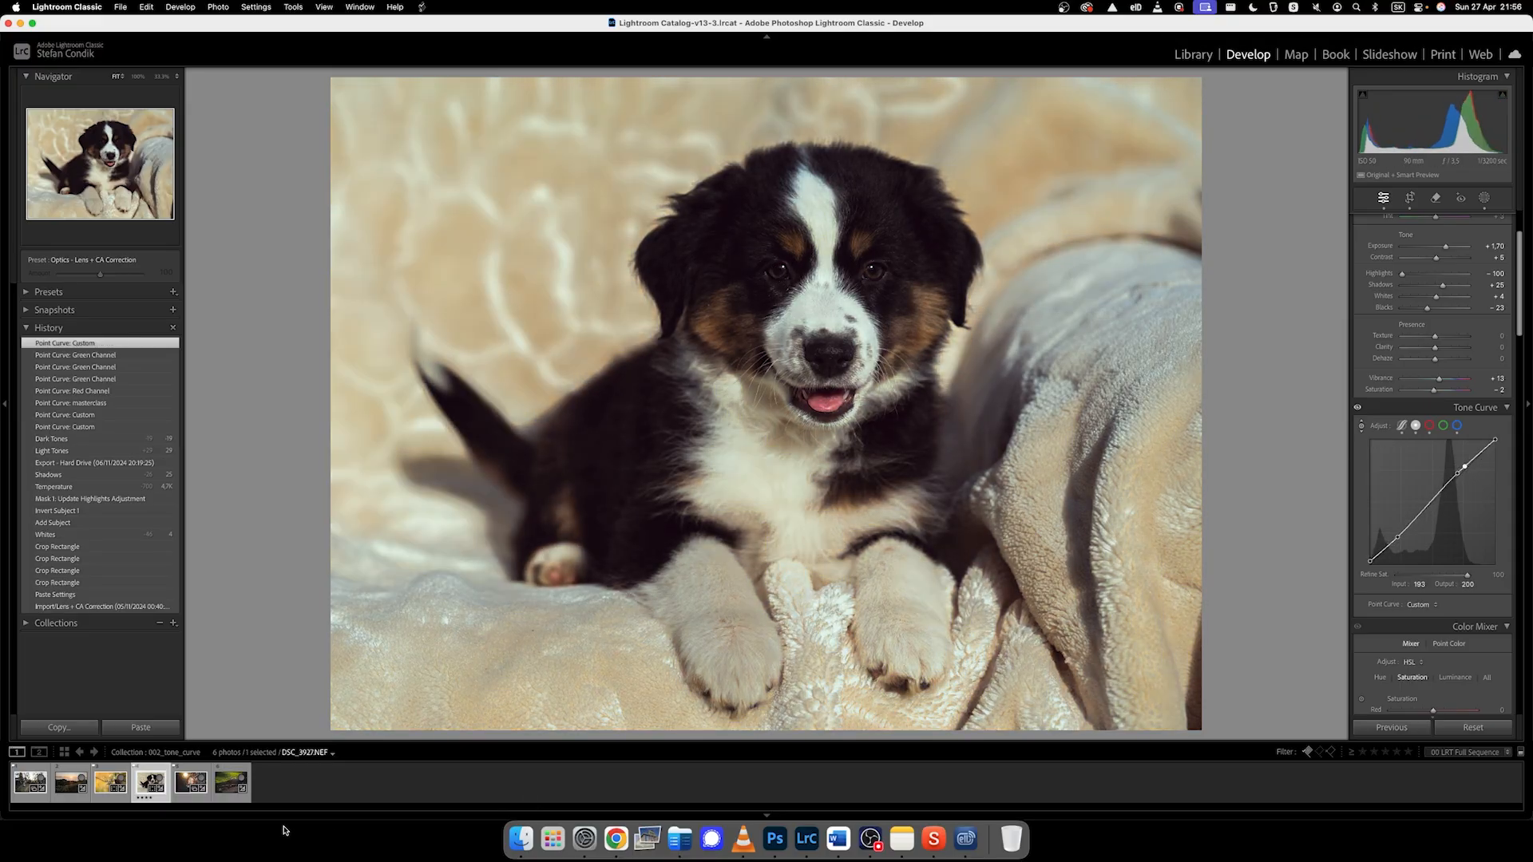
# - Open the landscape photo DSC_9718.dng and repeatedly toggle its tone curve to compare the image with and without the effect
pyautogui.click(233, 774)
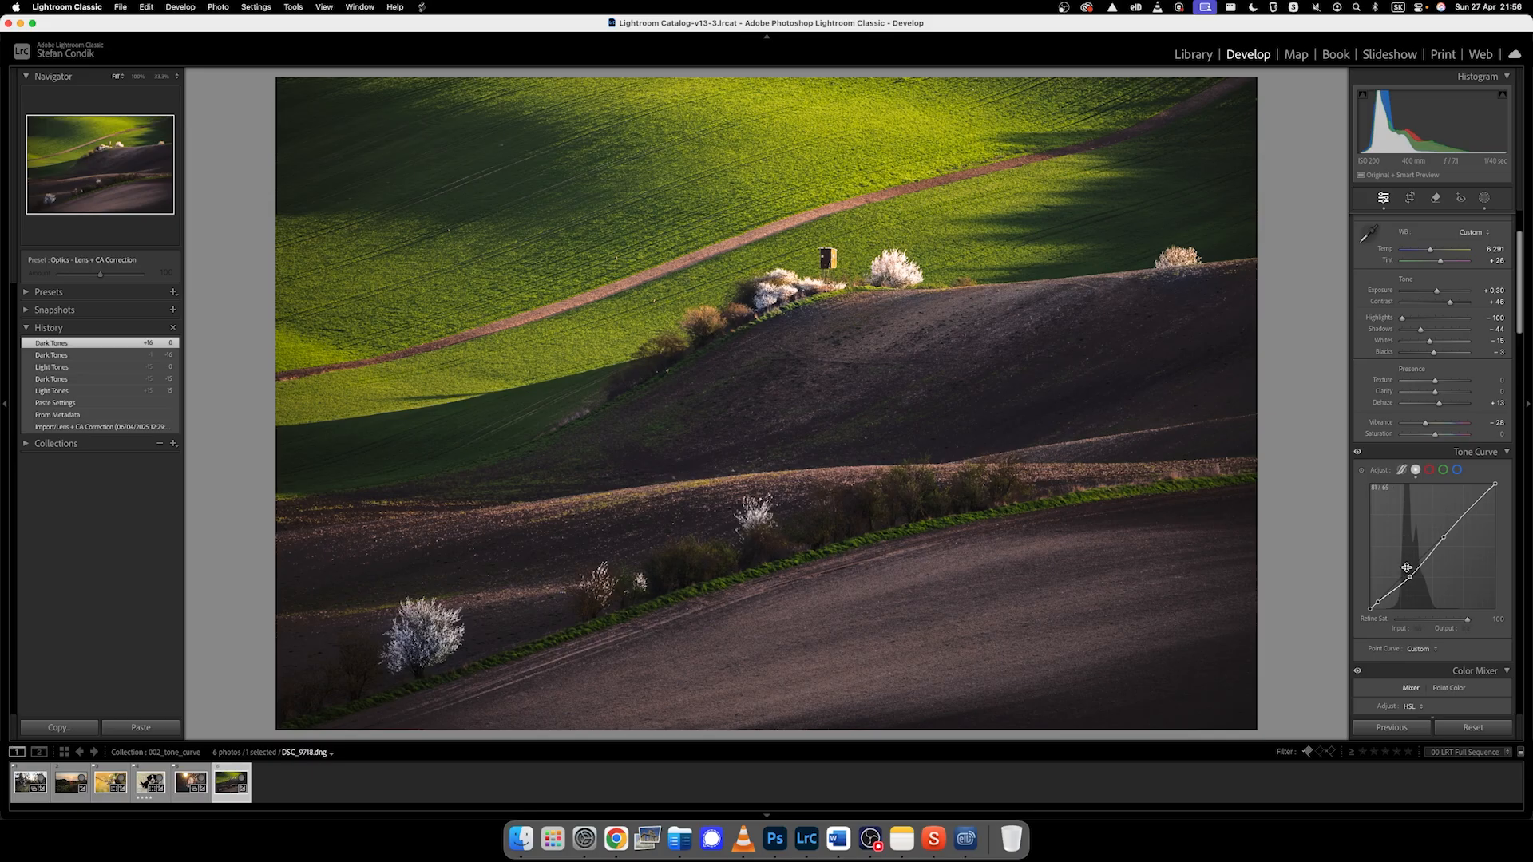
pyautogui.click(1358, 453)
pyautogui.click(1358, 452)
pyautogui.click(1358, 452)
pyautogui.click(1358, 452)
pyautogui.click(1357, 452)
pyautogui.click(1357, 453)
pyautogui.click(1358, 452)
pyautogui.click(1357, 453)
# - Move the landscape point curve's darker midtone point to input 90, output 77
pyautogui.moveTo(1409, 577)
pyautogui.mouseDown()
pyautogui.moveTo(1408, 558)
pyautogui.moveTo(1415, 575)
pyautogui.mouseUp()
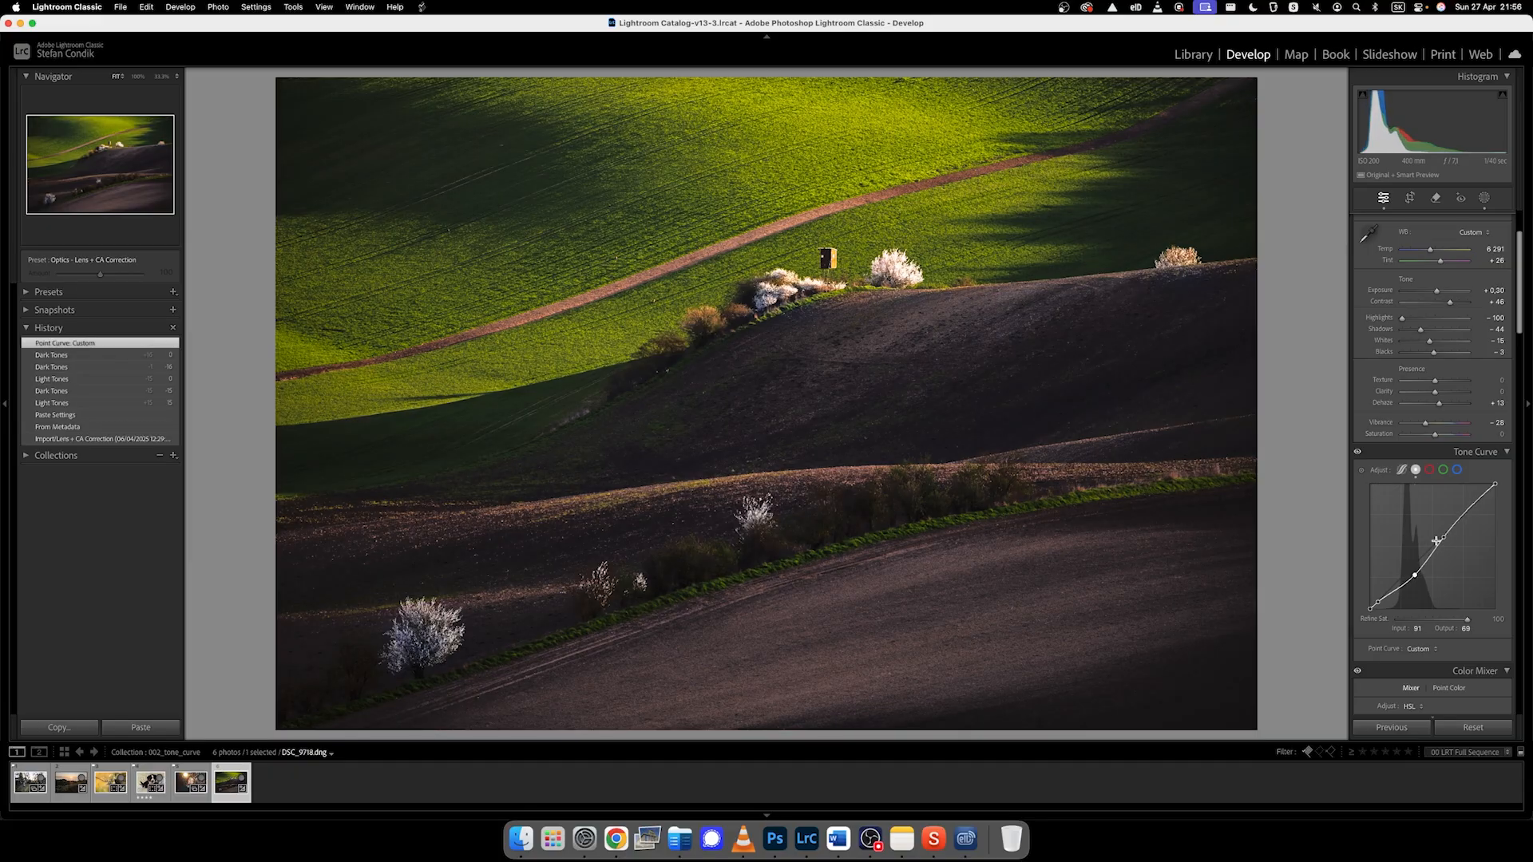
pyautogui.moveTo(1415, 575); pyautogui.dragTo(1413, 573)
pyautogui.scroll(1, 1425, 495)
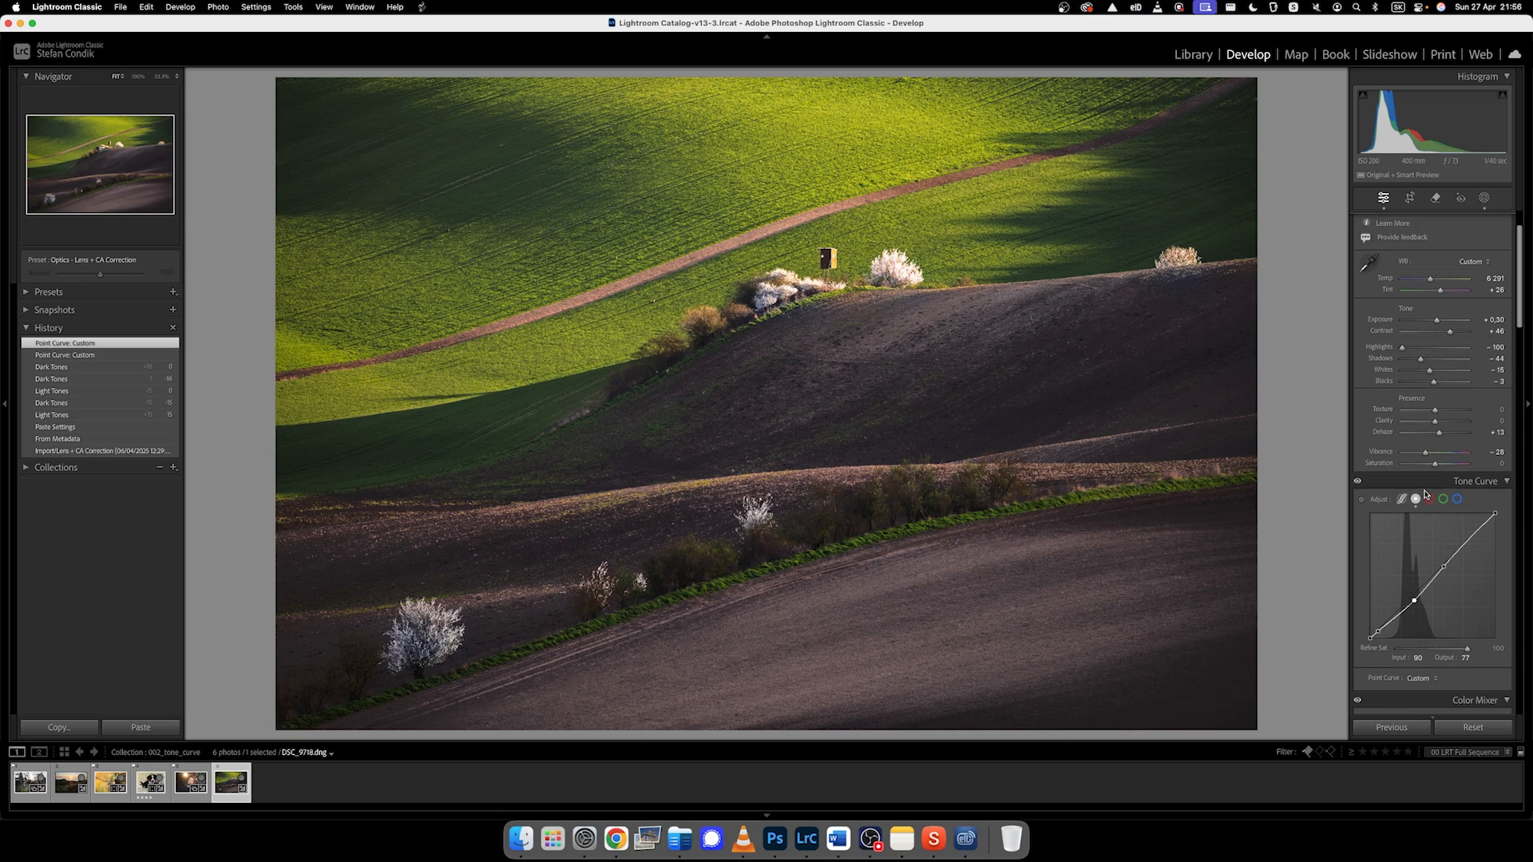
pyautogui.scroll(2, 1425, 495)
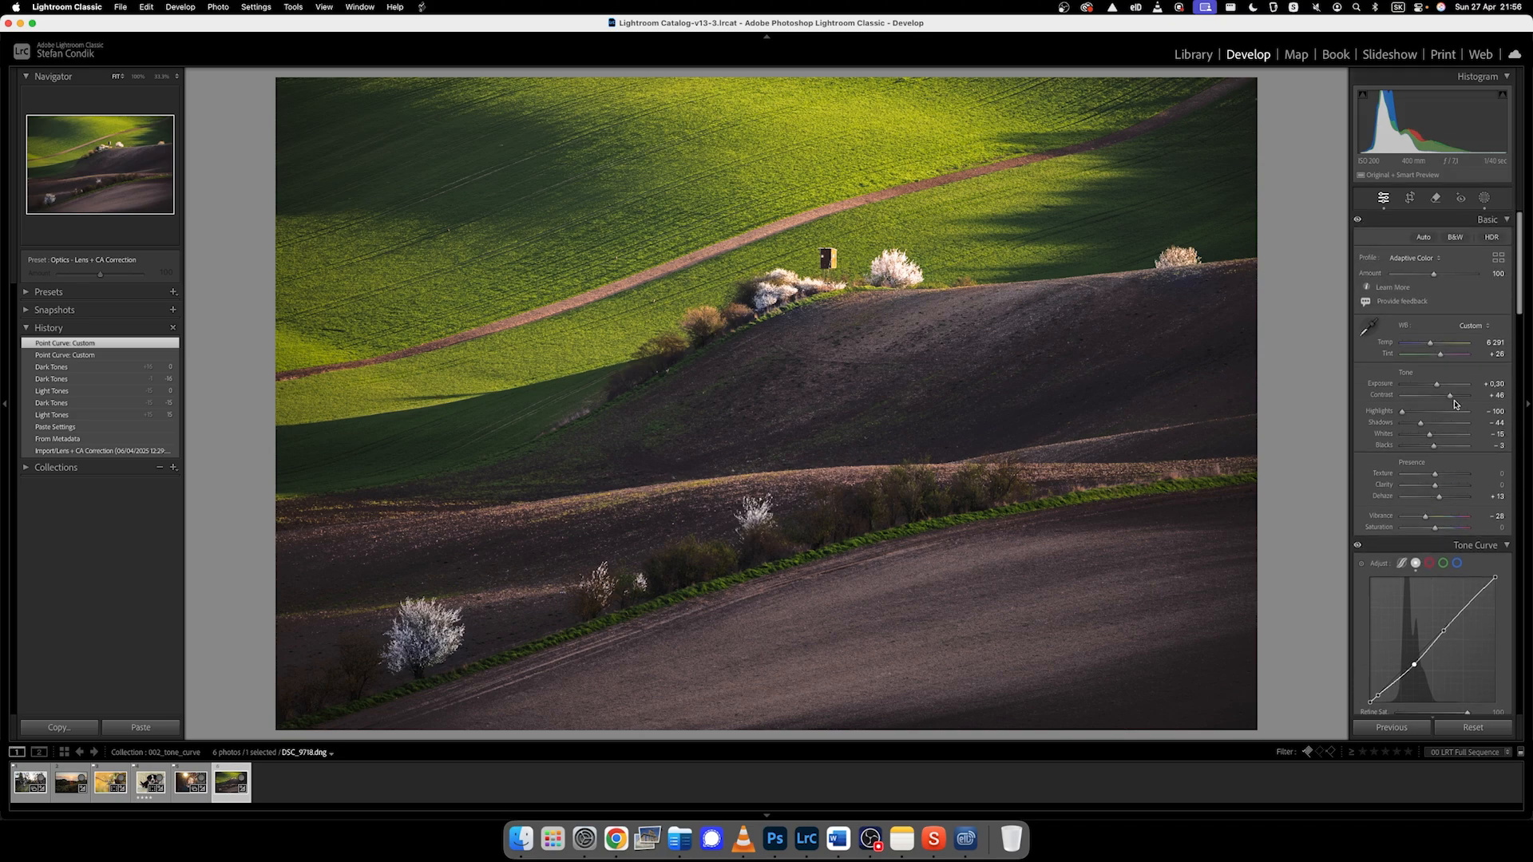
pyautogui.scroll(-1, 1426, 455)
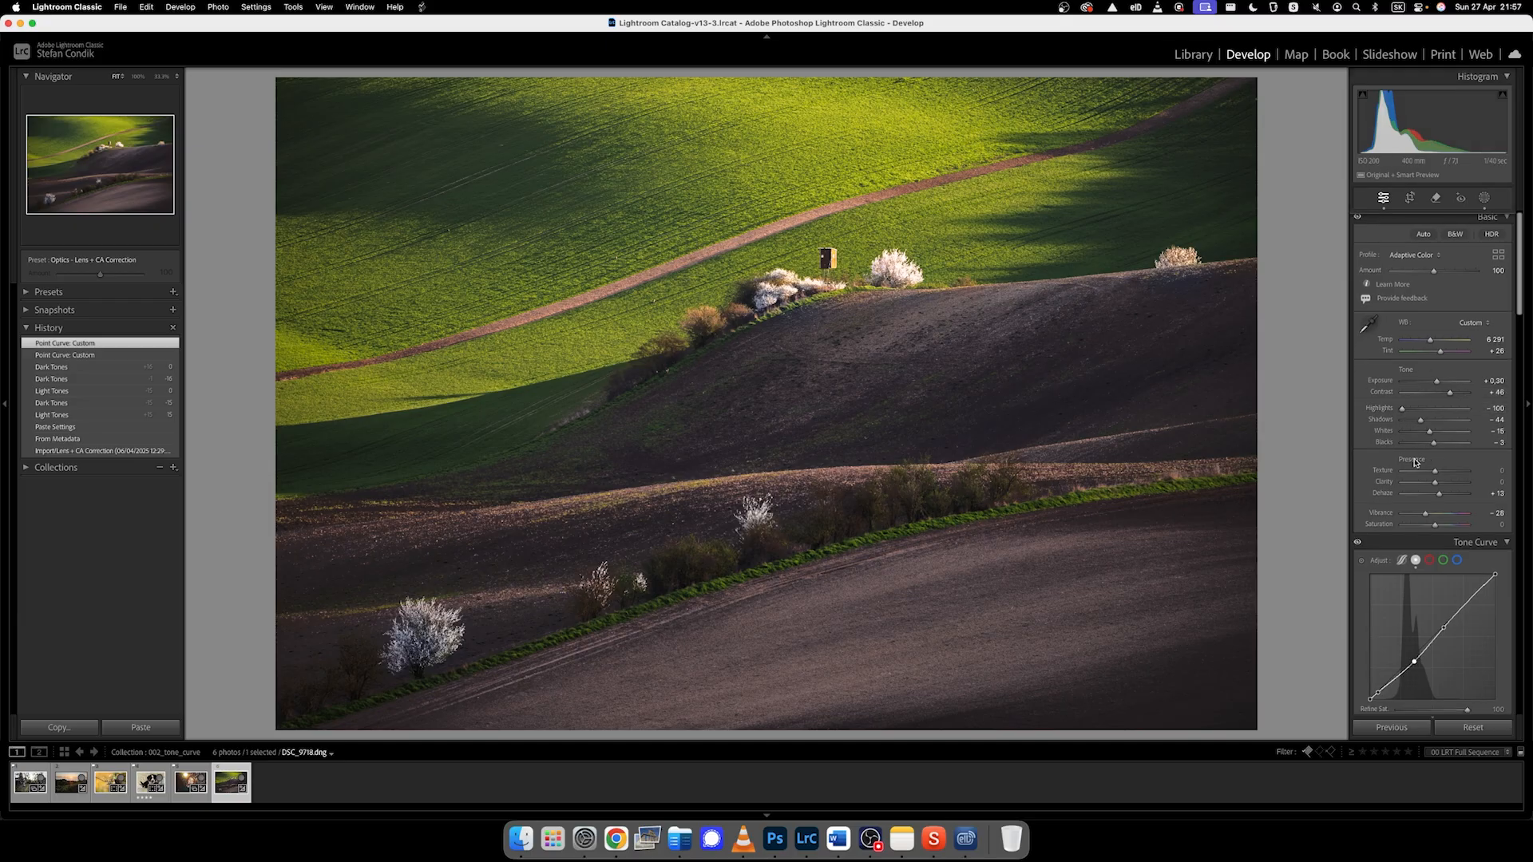
pyautogui.scroll(-1, 1414, 462)
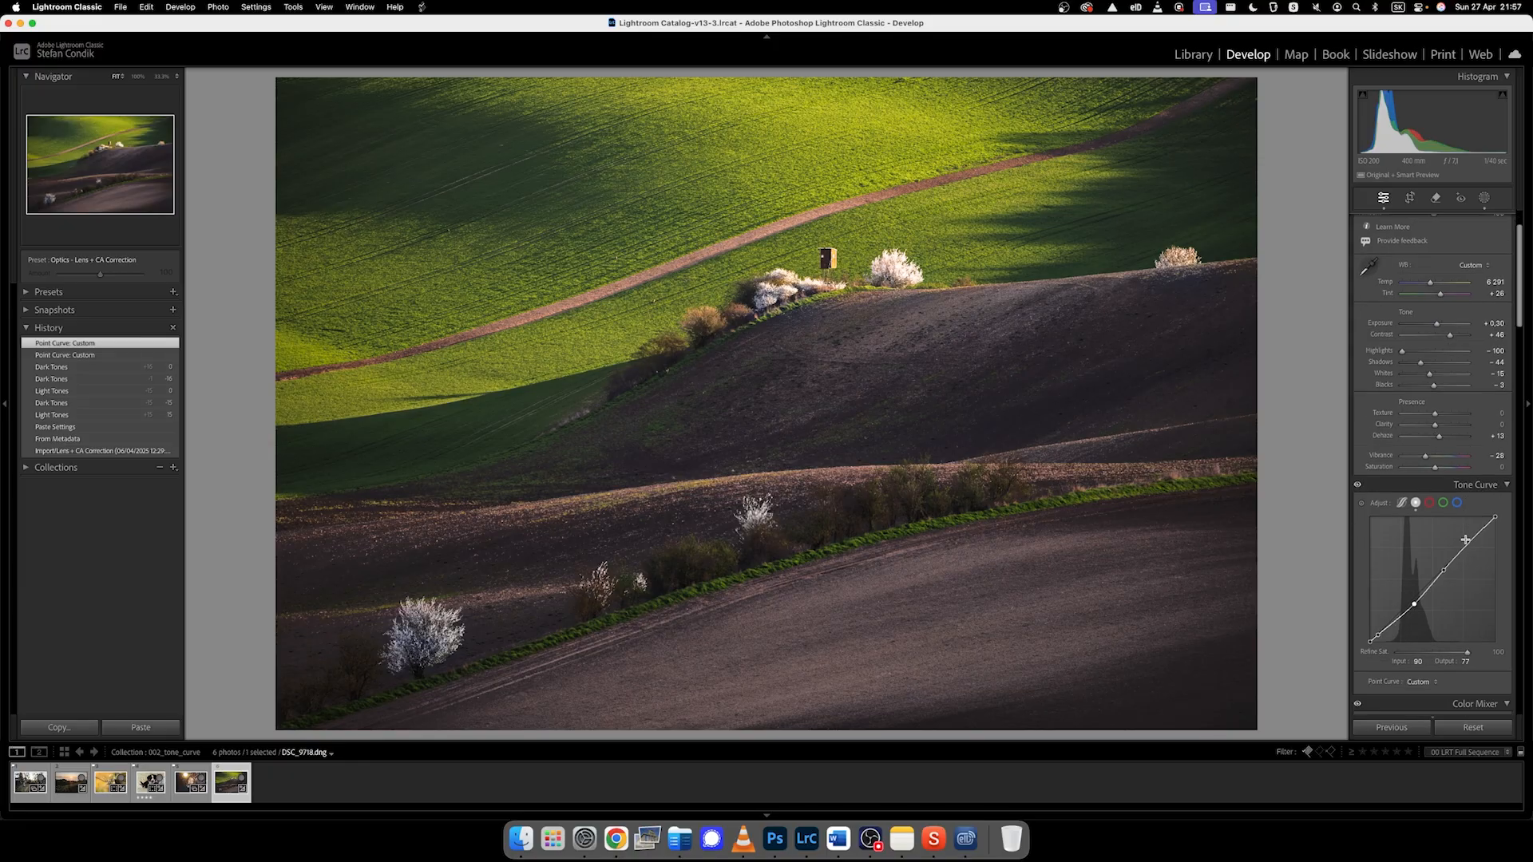
pyautogui.scroll(-3, 1467, 527)
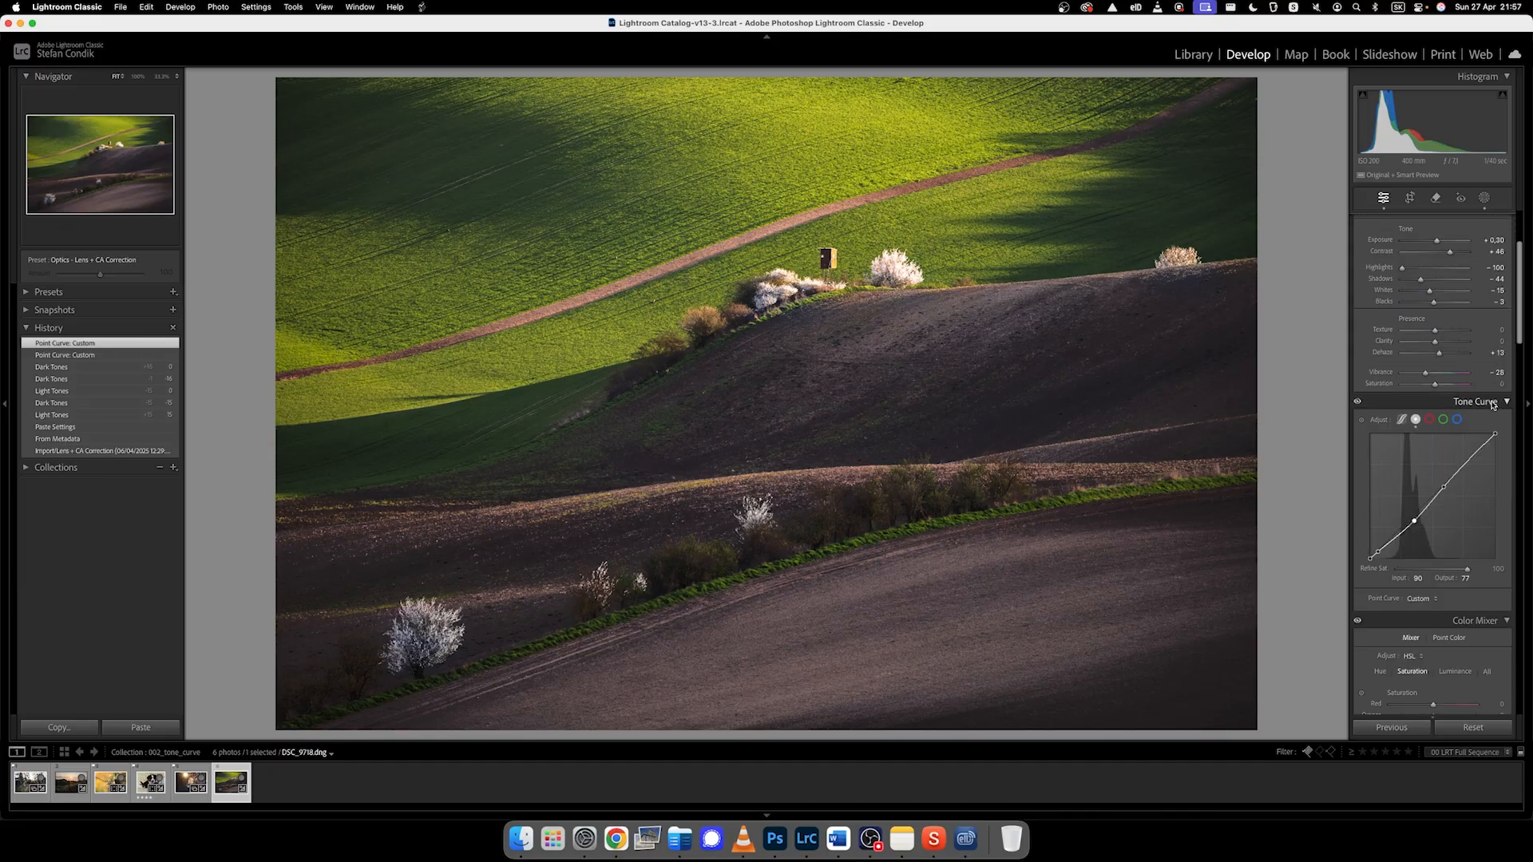